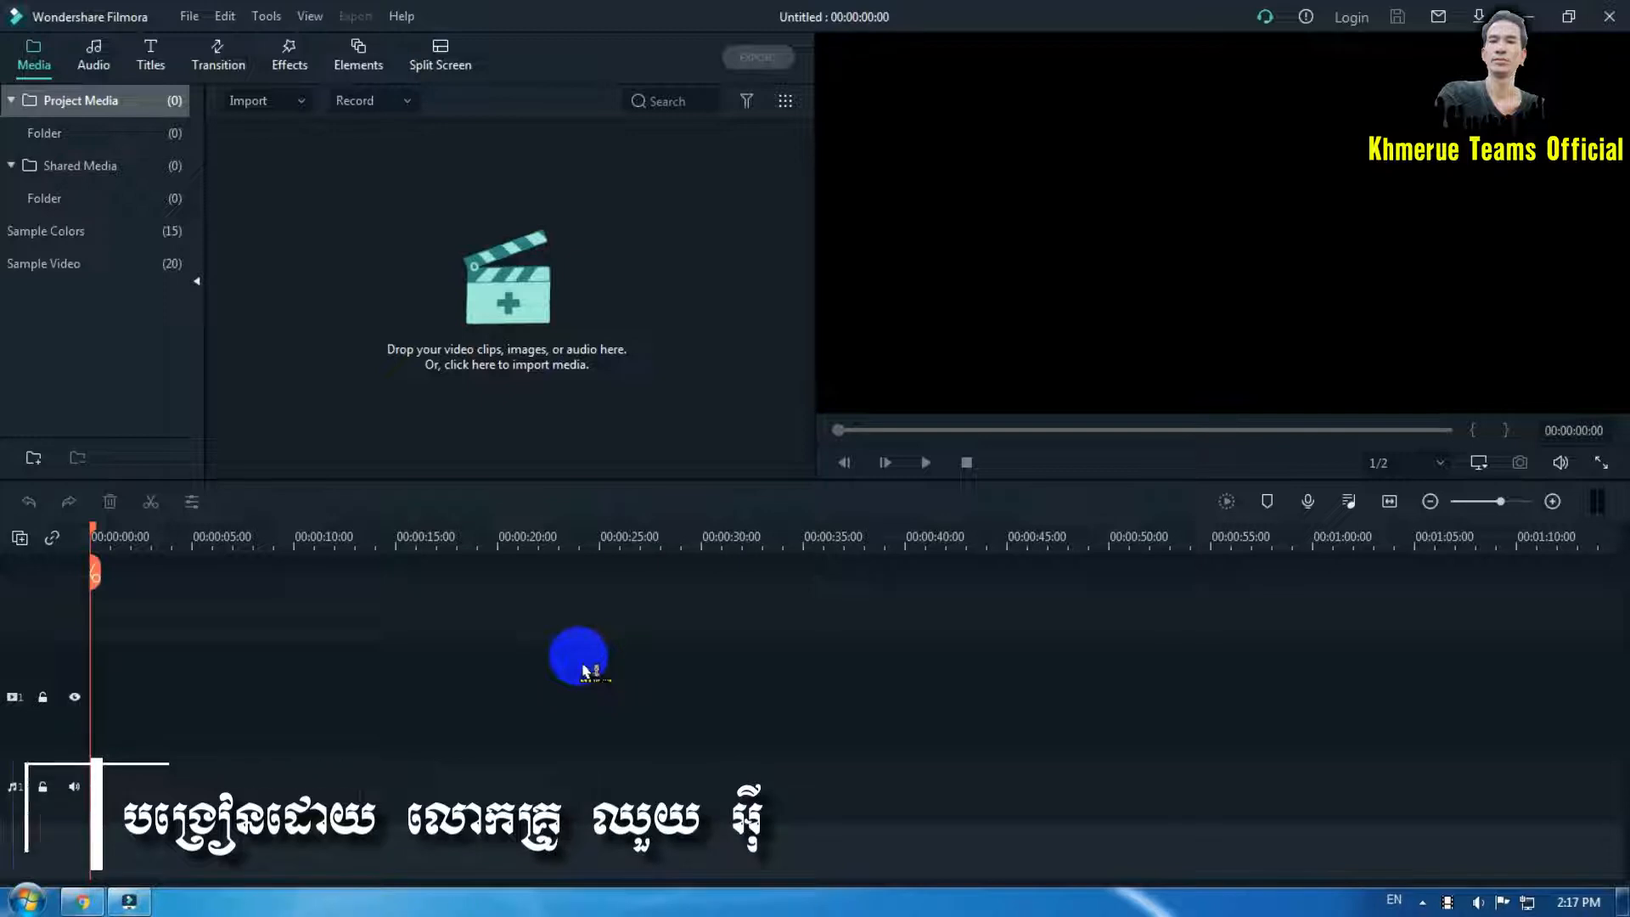
Add the Default Title from the Titles category to video track 1 at the start of the timeline.
{"action": "left_click", "coordinate": [162, 68]}
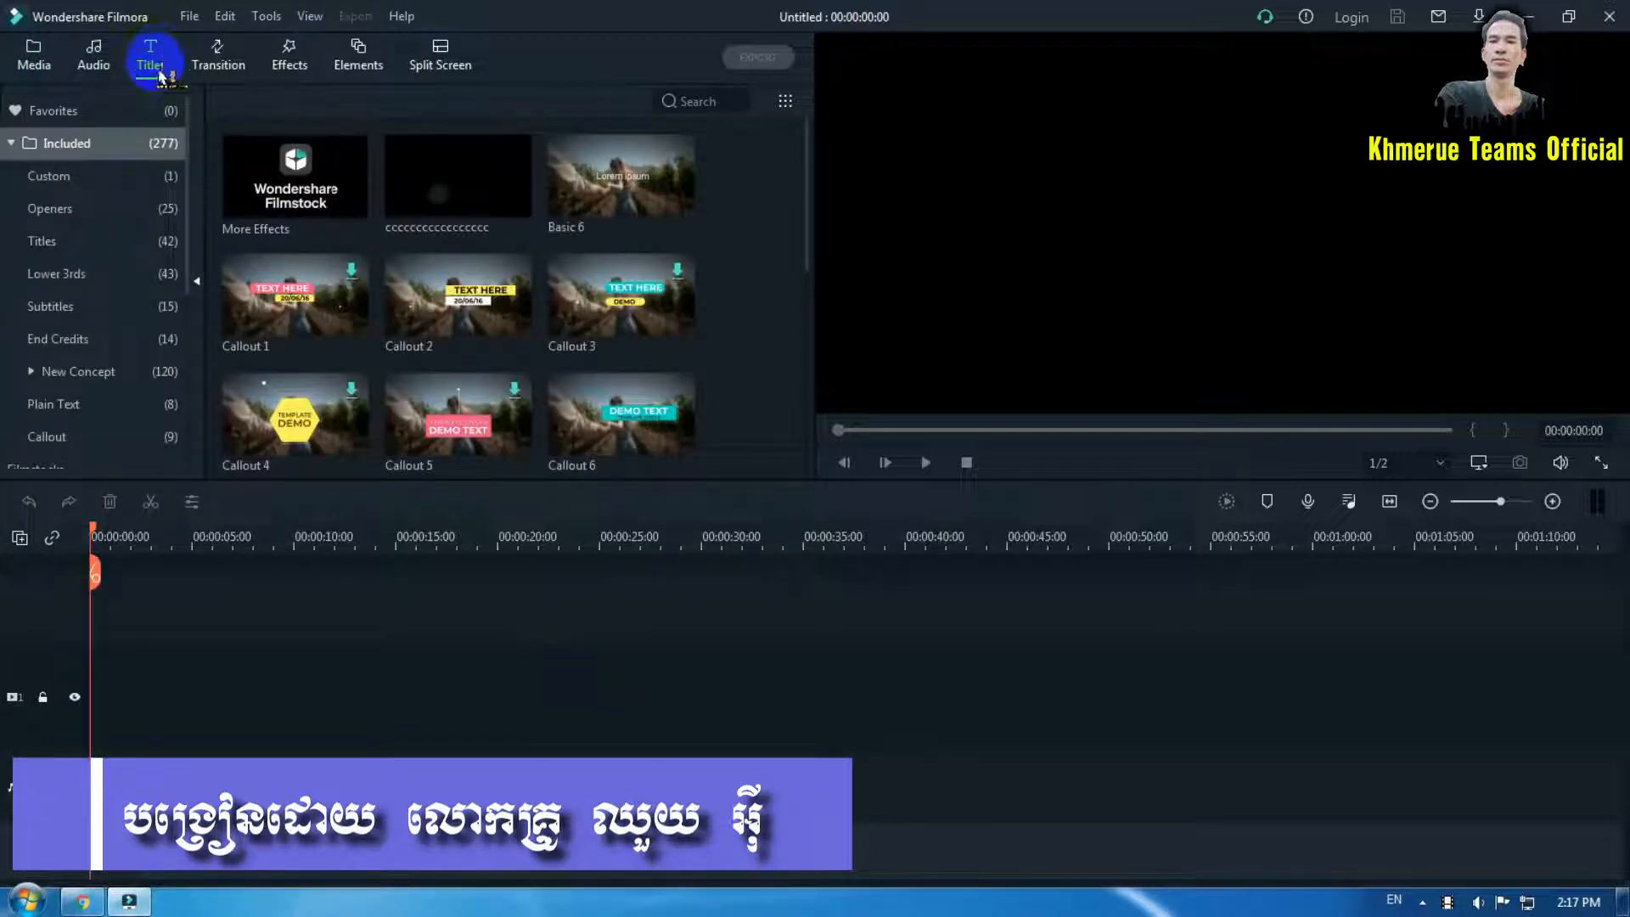
{"action": "left_click", "coordinate": [100, 247]}
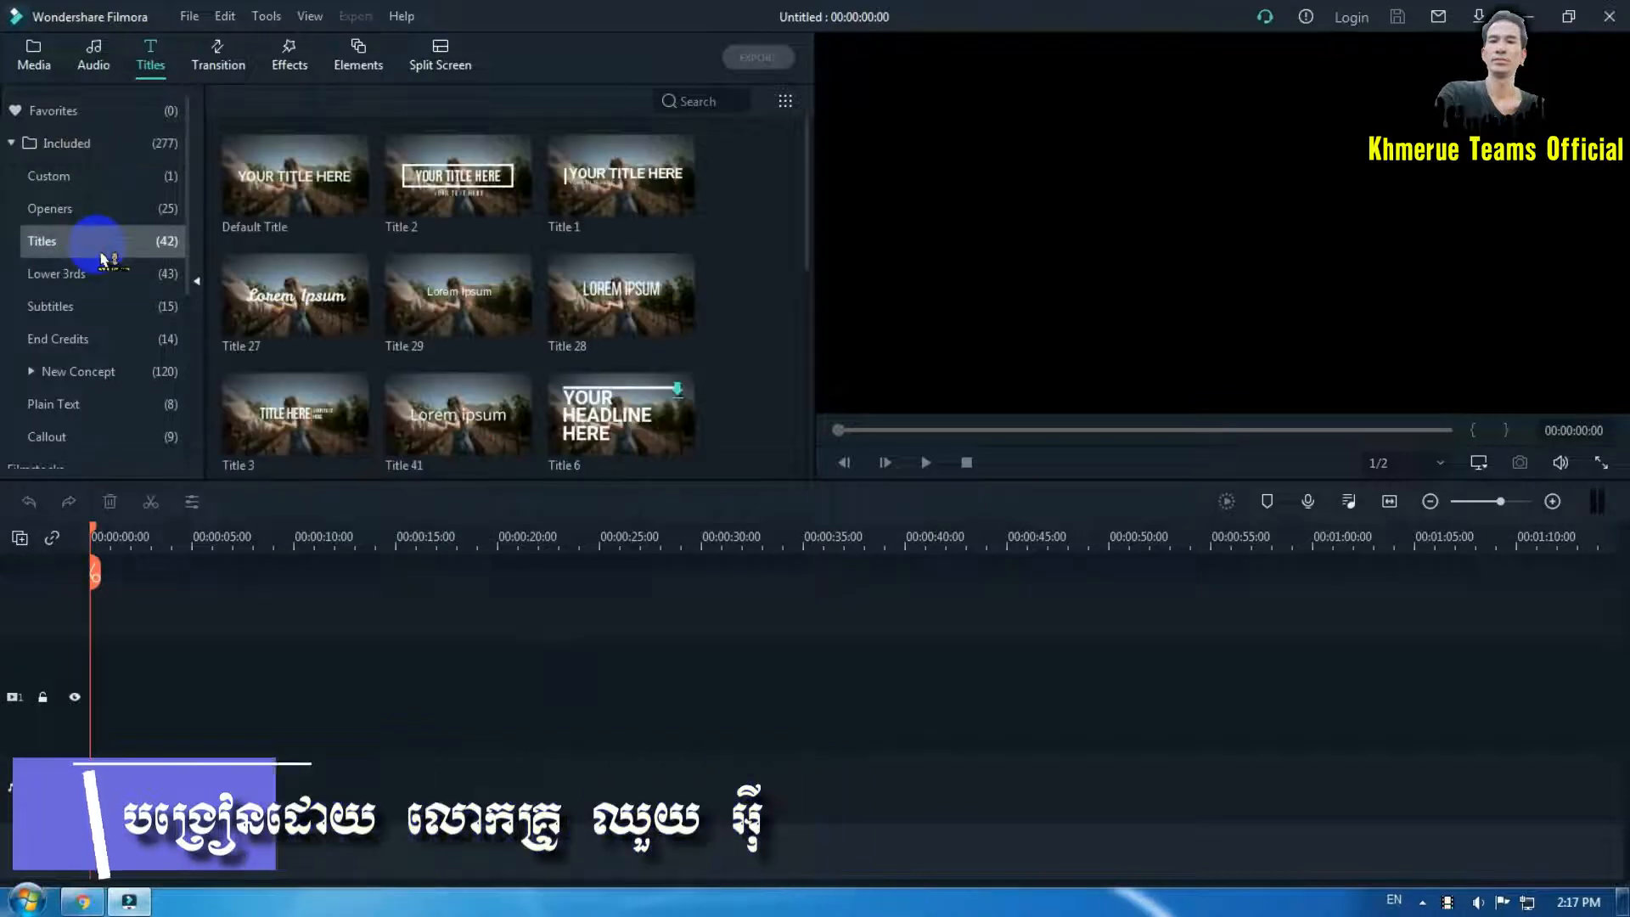
{"action": "left_click_drag", "start_coordinate": [287, 179], "coordinate": [119, 696]}
{"action": "left_click_drag", "start_coordinate": [177, 547], "coordinate": [583, 543]}
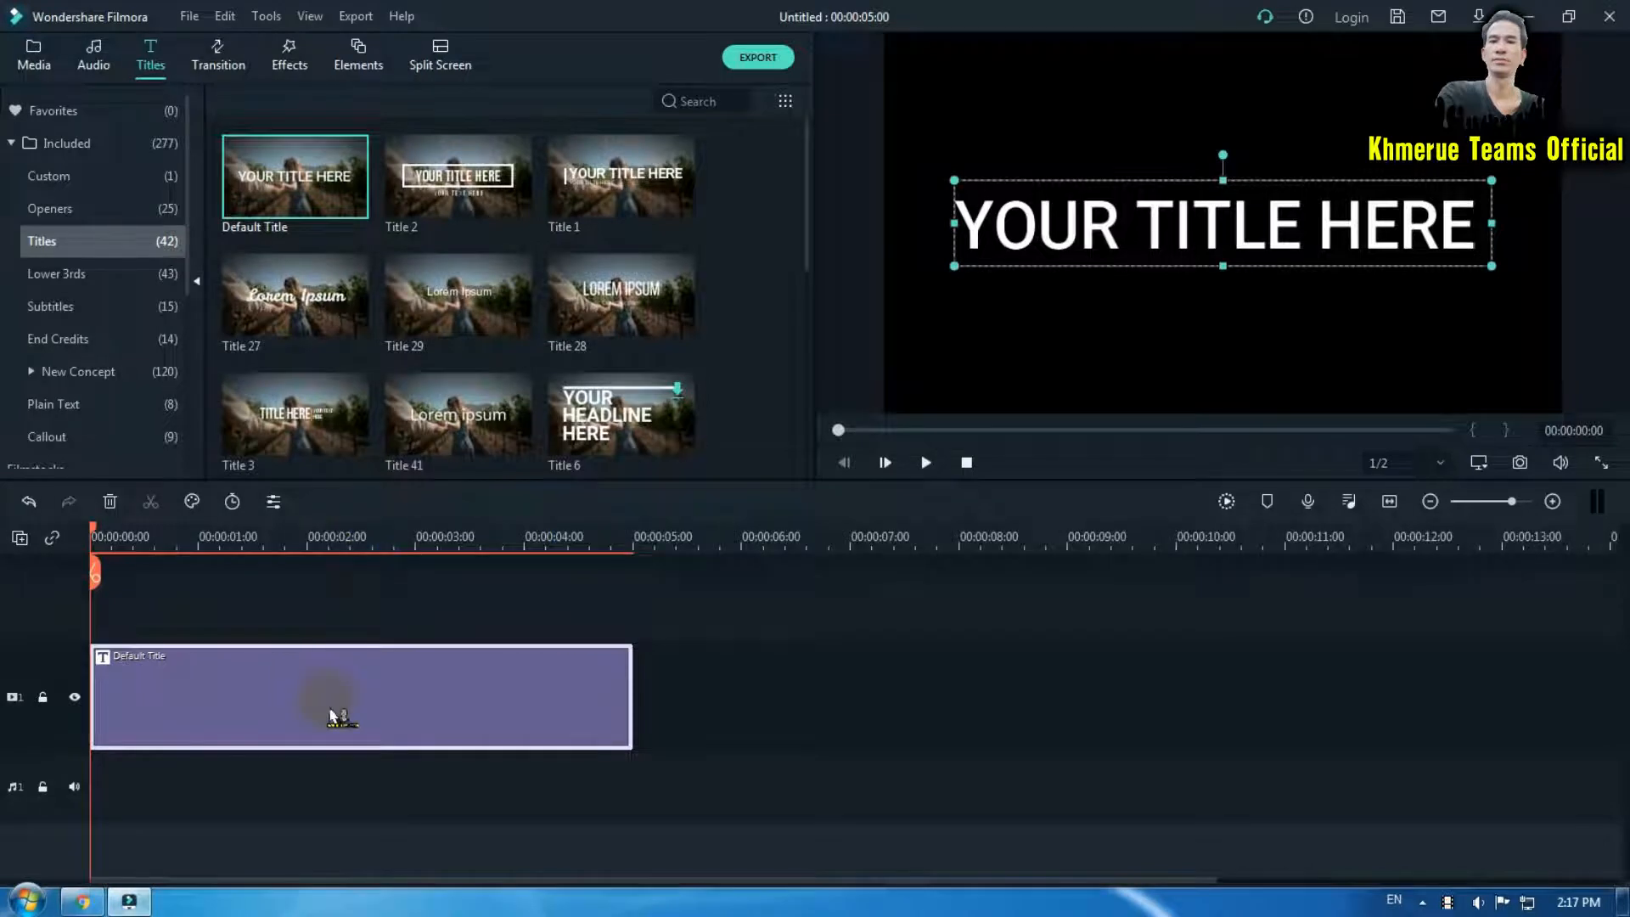
Open the title clip for editing and replace its placeholder text with INTRO.
{"action": "double_click", "coordinate": [350, 710]}
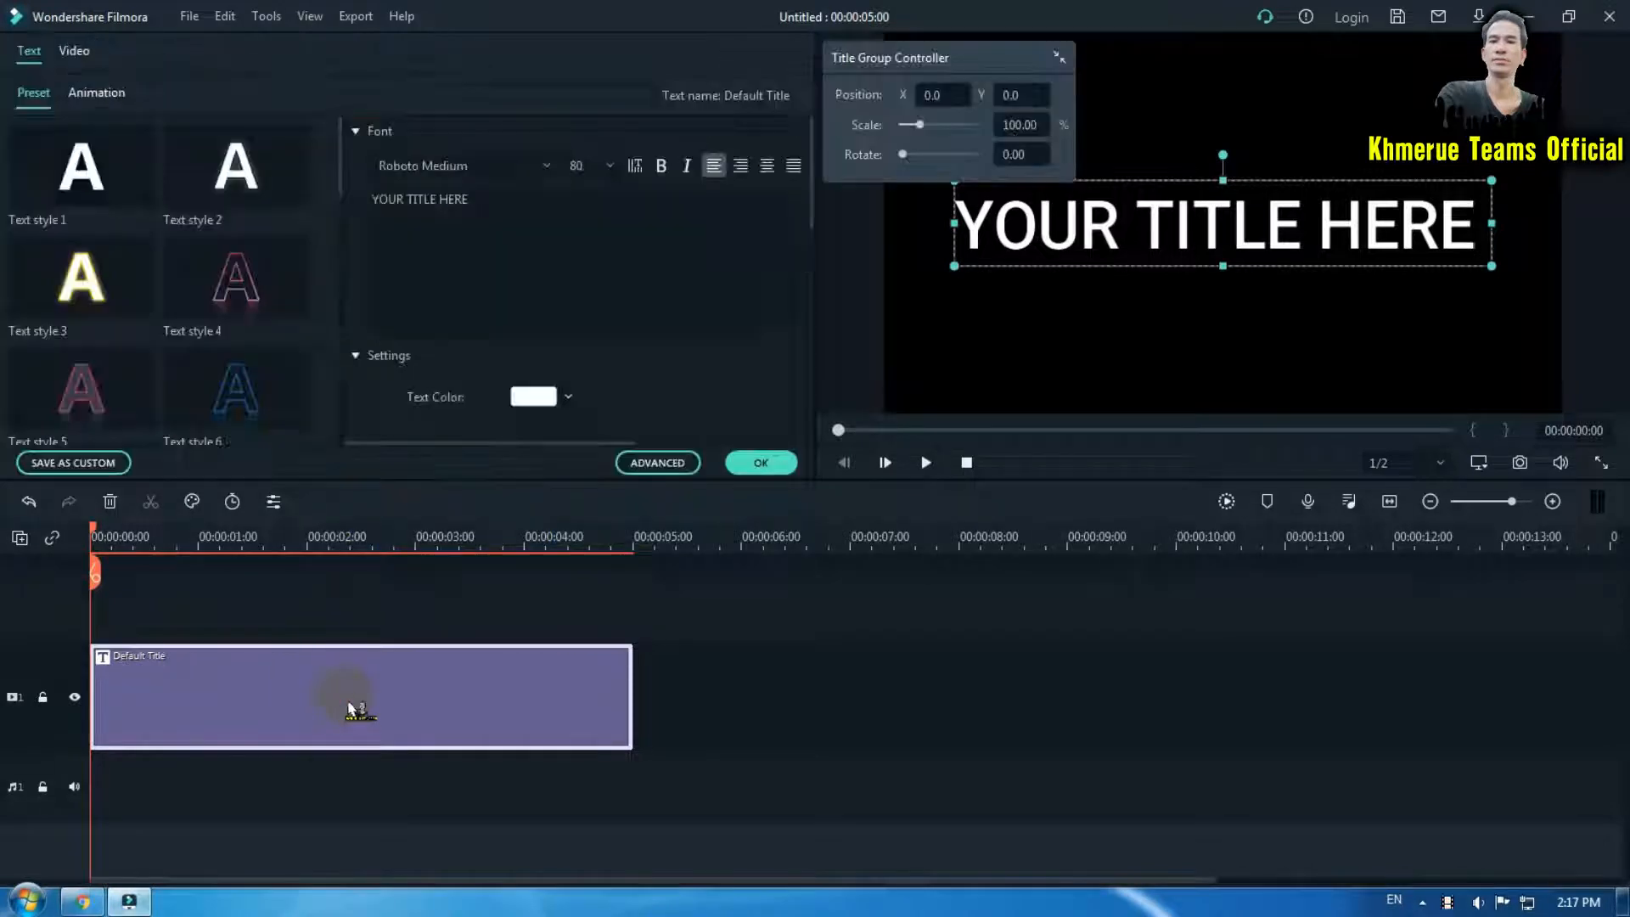
{"action": "left_click_drag", "start_coordinate": [543, 200], "coordinate": [334, 213]}
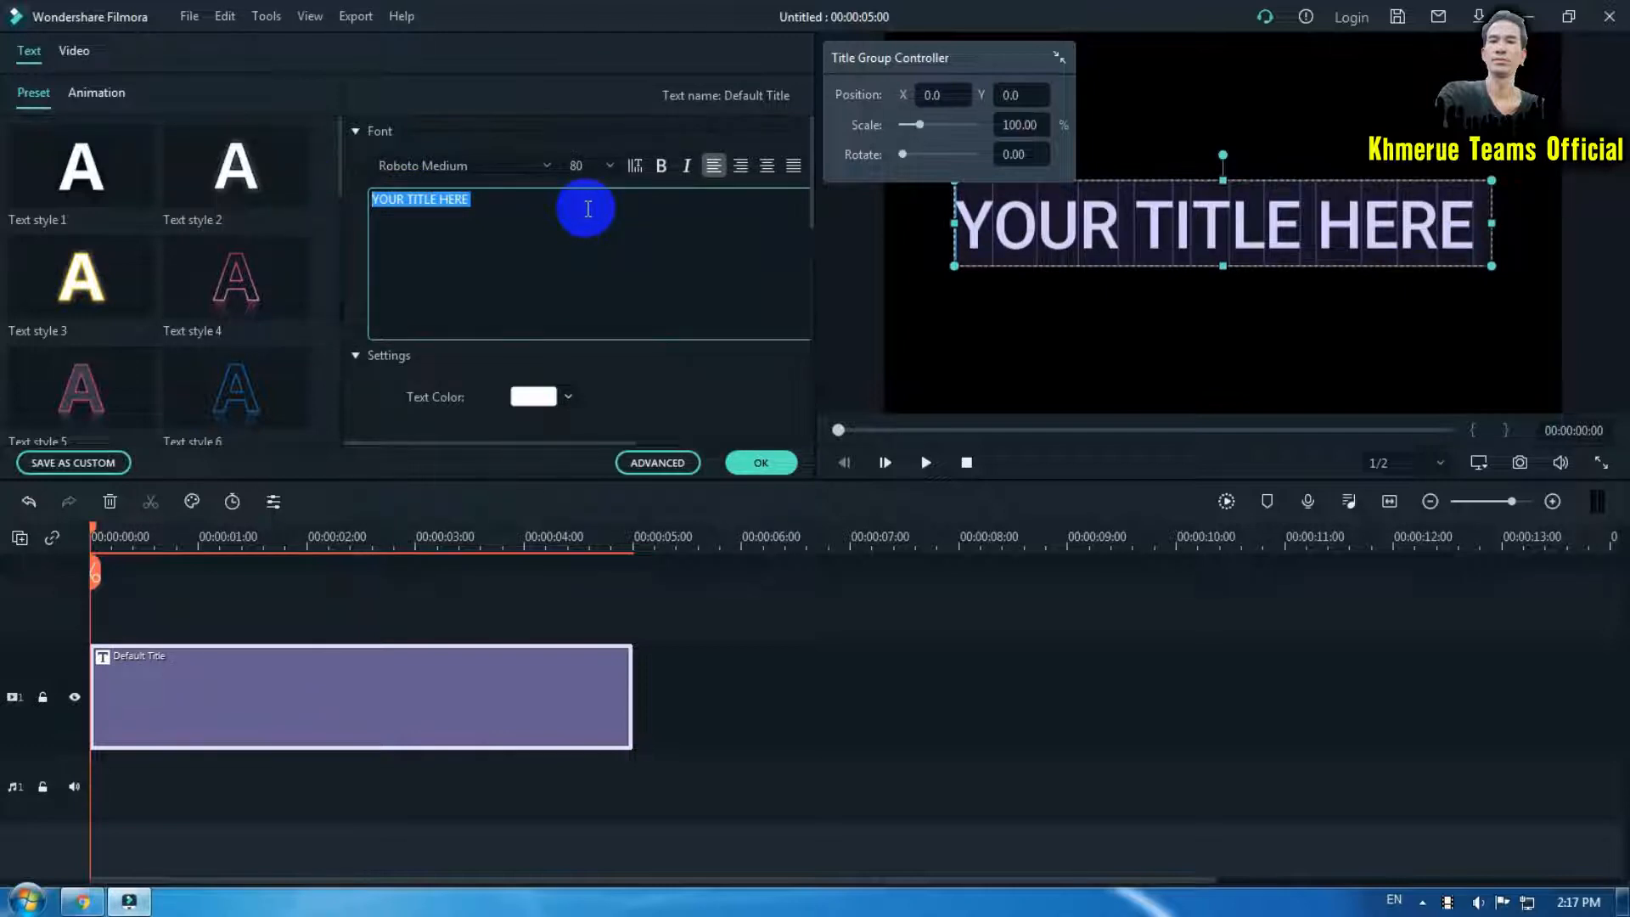
{"action": "key", "text": "BackSpace"}
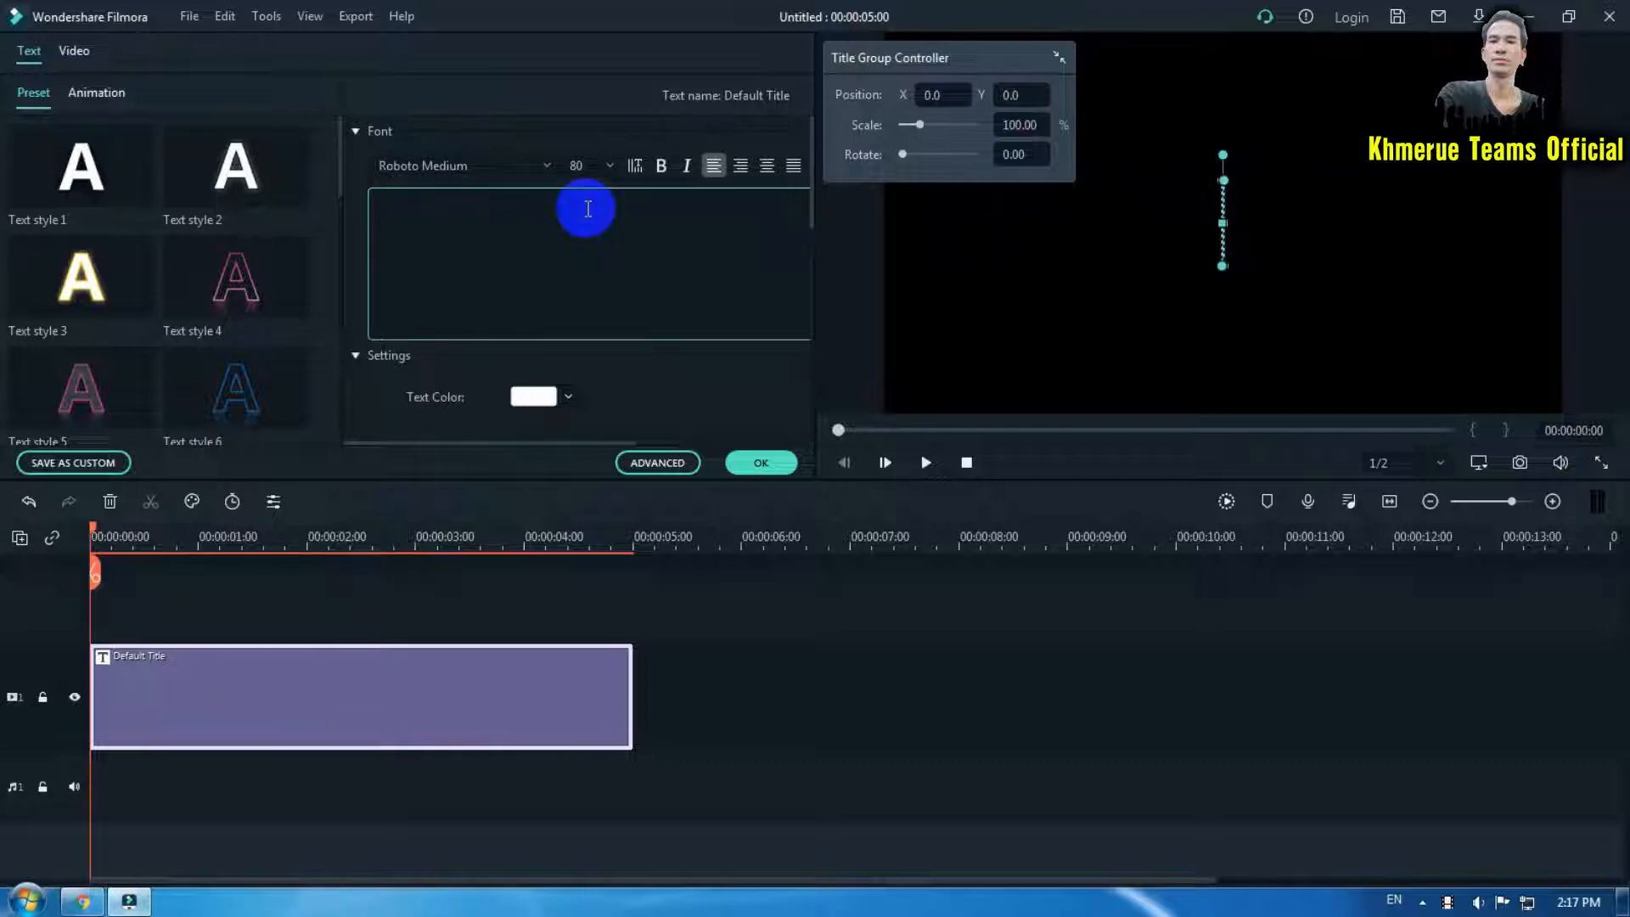
{"action": "type", "text": "INTRO"}
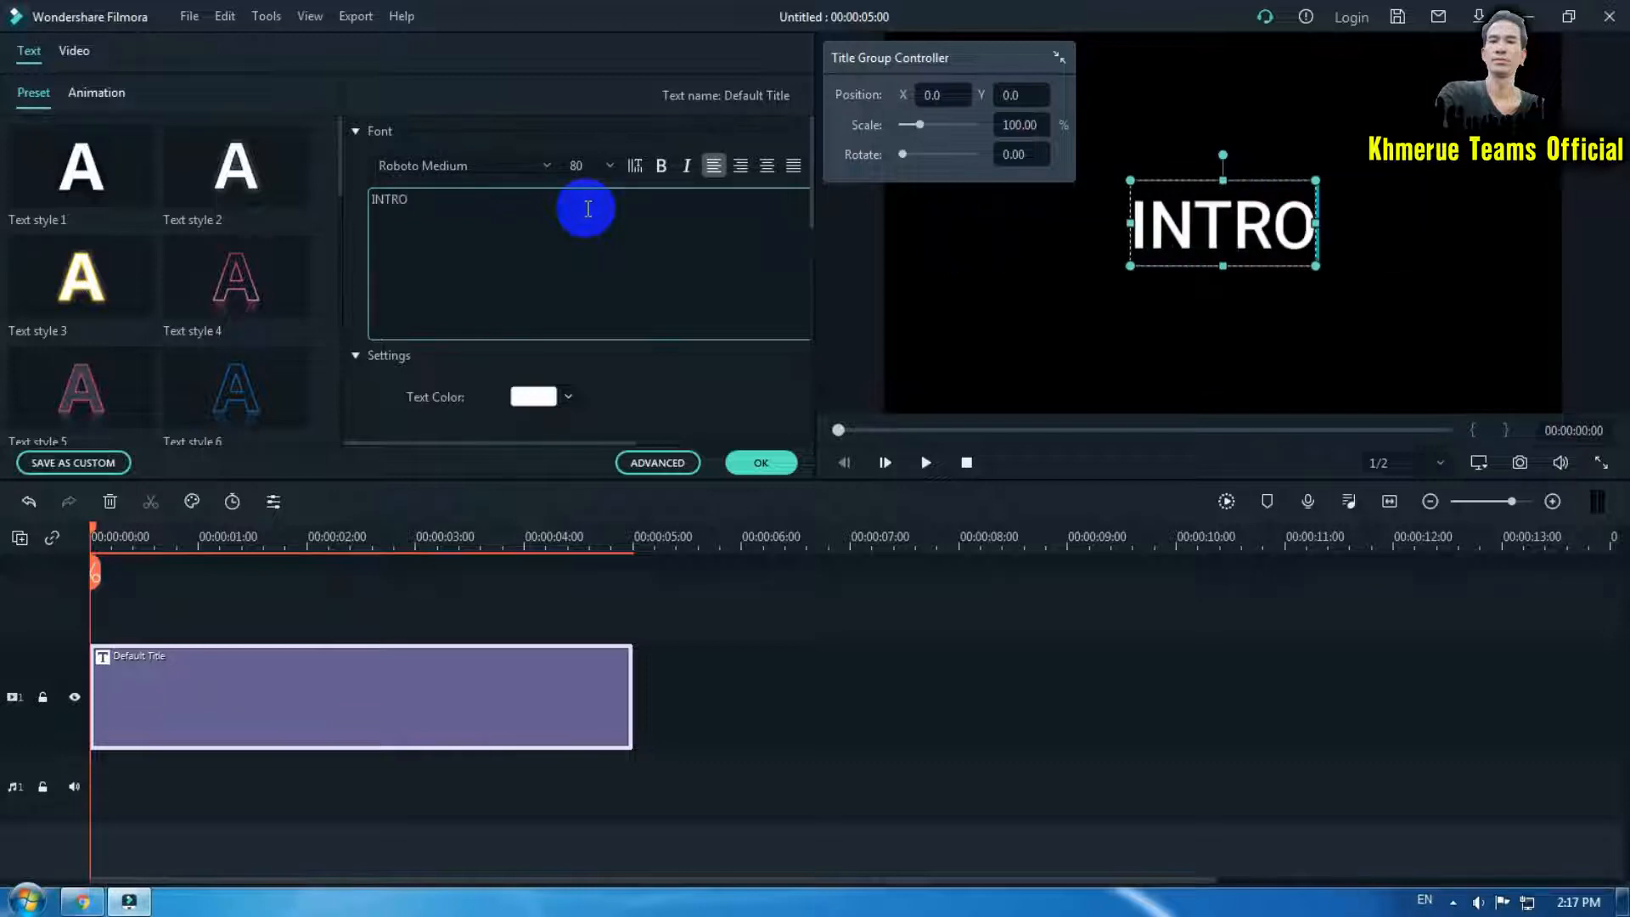
Set the INTRO title's scale to 150%.
{"action": "left_click", "coordinate": [1019, 127]}
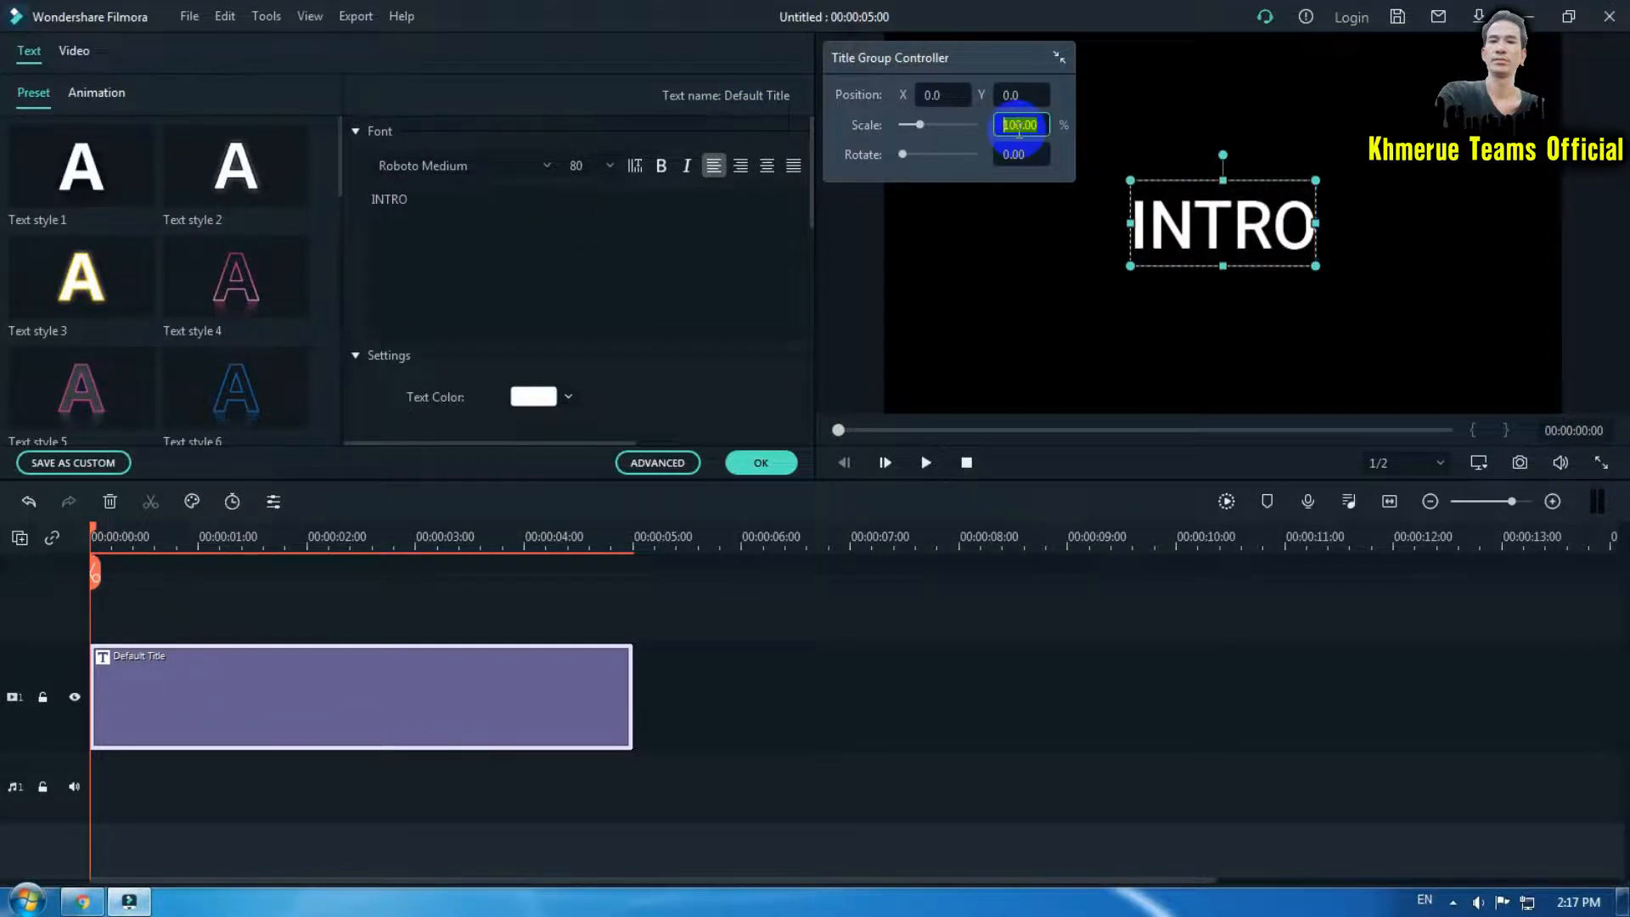
{"action": "type", "text": "150"}
{"action": "key", "text": "Return"}
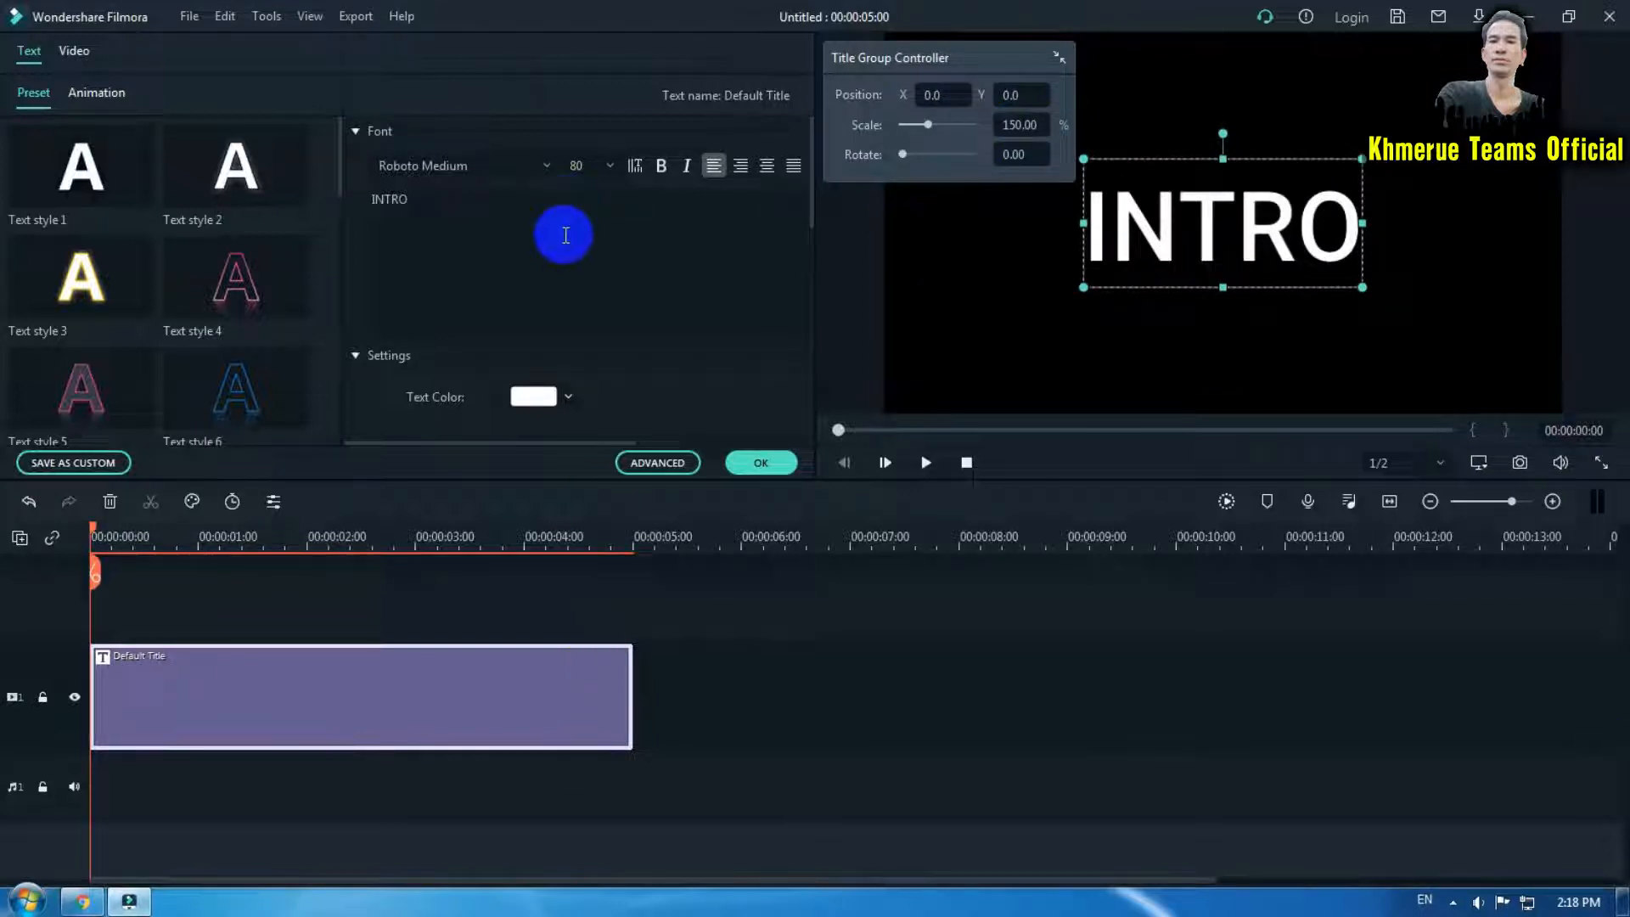
Change the INTRO title's text colour to cyan #00ffff and confirm the title edits.
{"action": "left_click", "coordinate": [568, 397]}
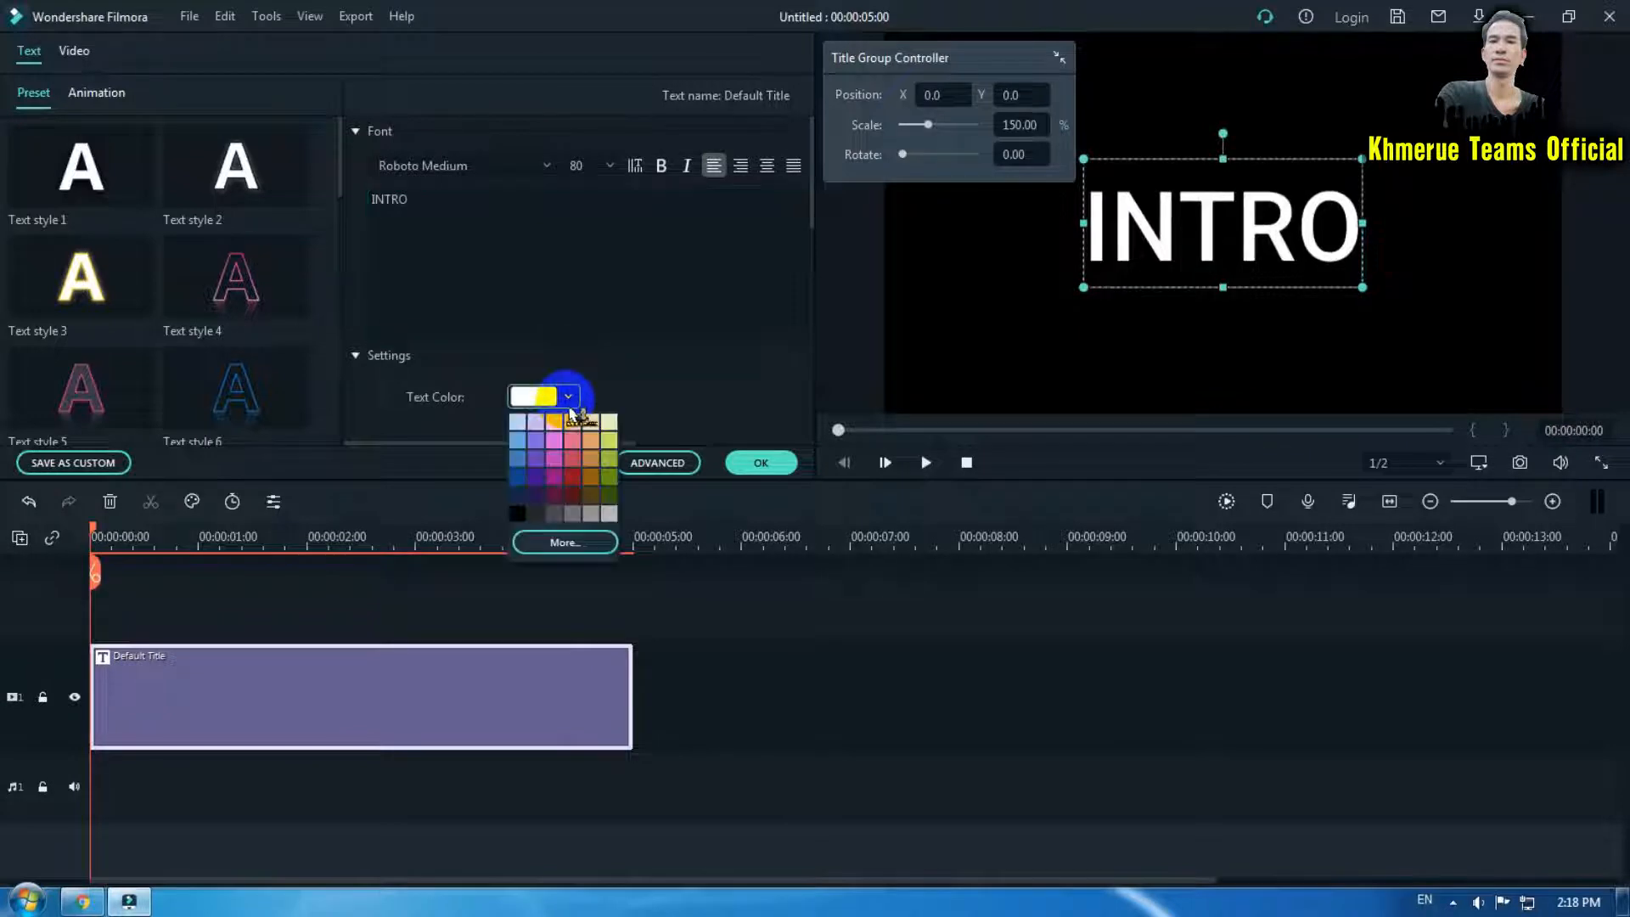
{"action": "left_click", "coordinate": [580, 542]}
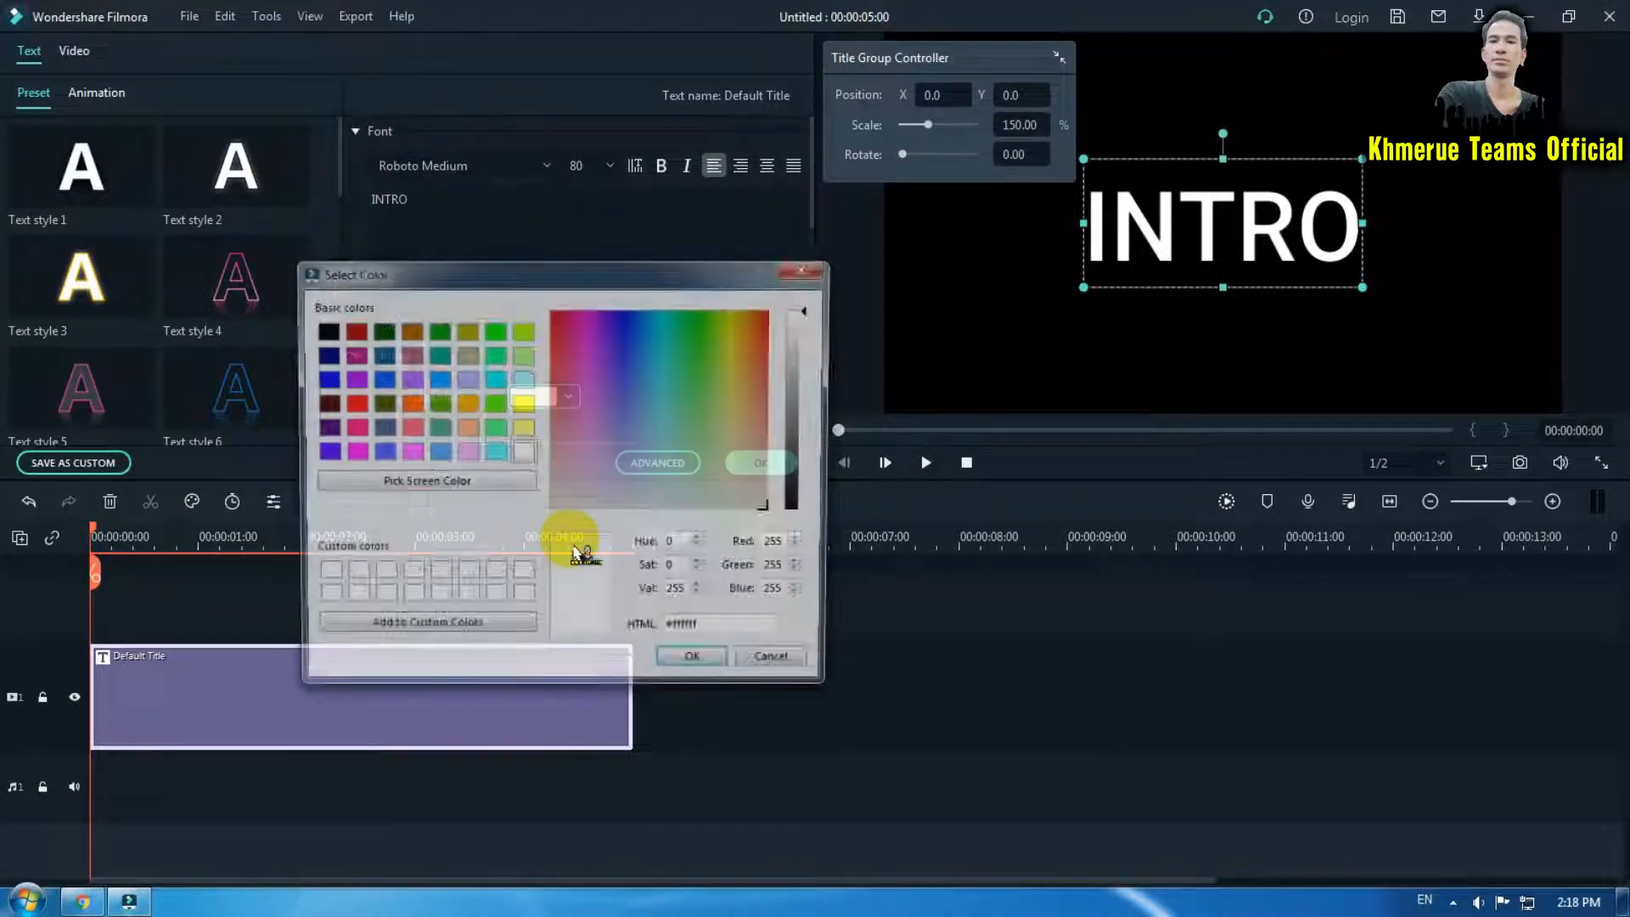
{"action": "left_click", "coordinate": [496, 383]}
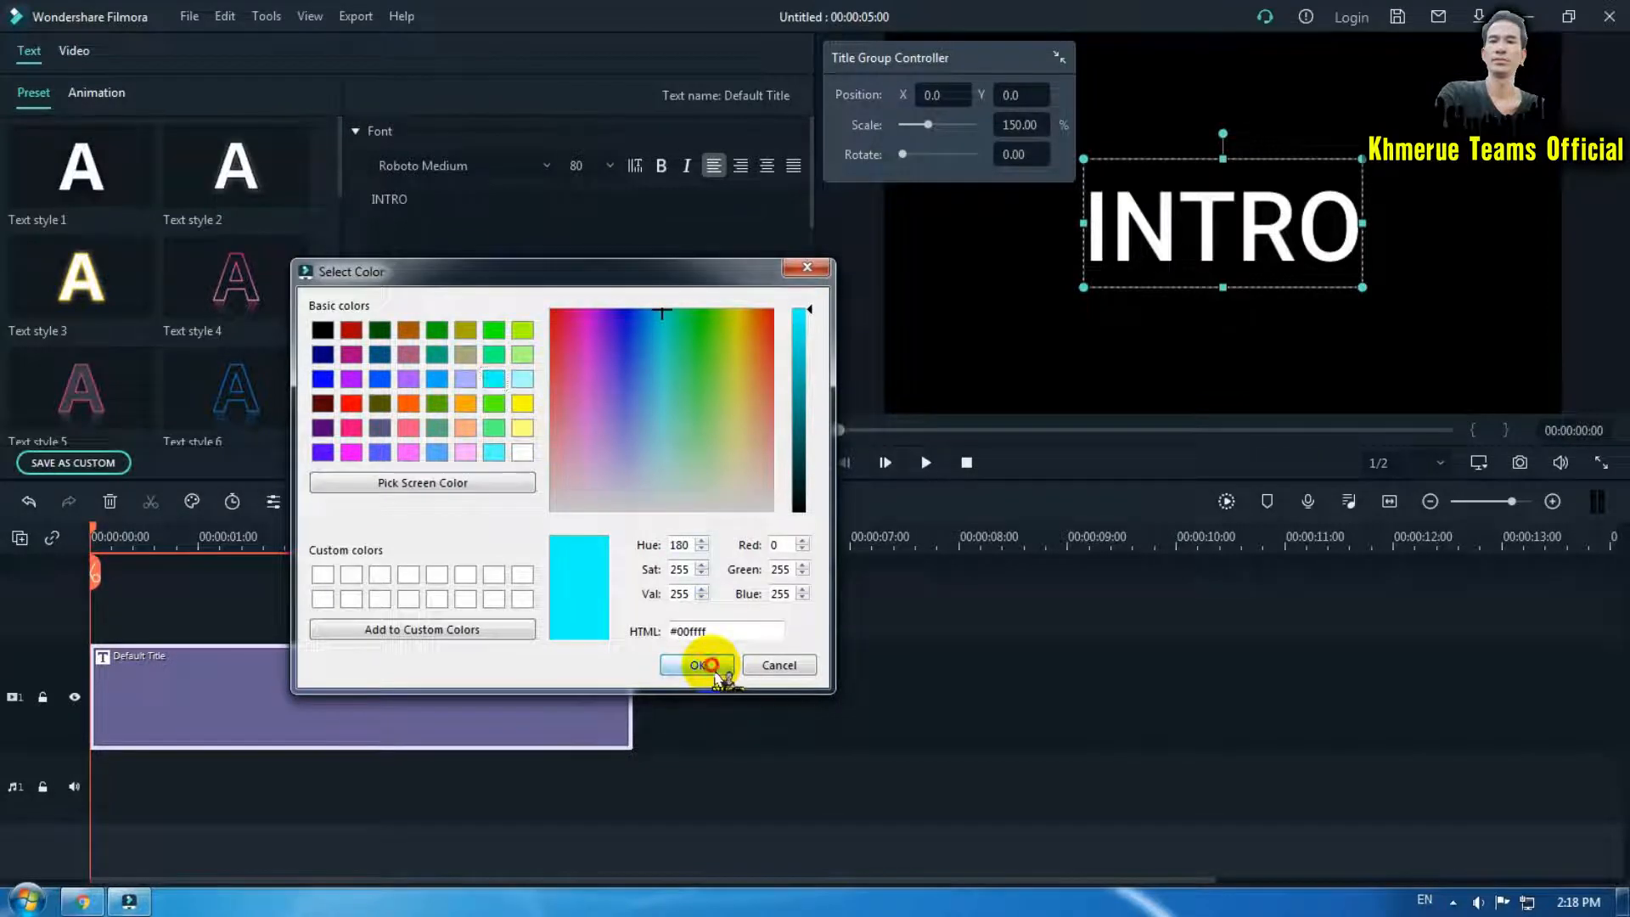
{"action": "left_click", "coordinate": [710, 671]}
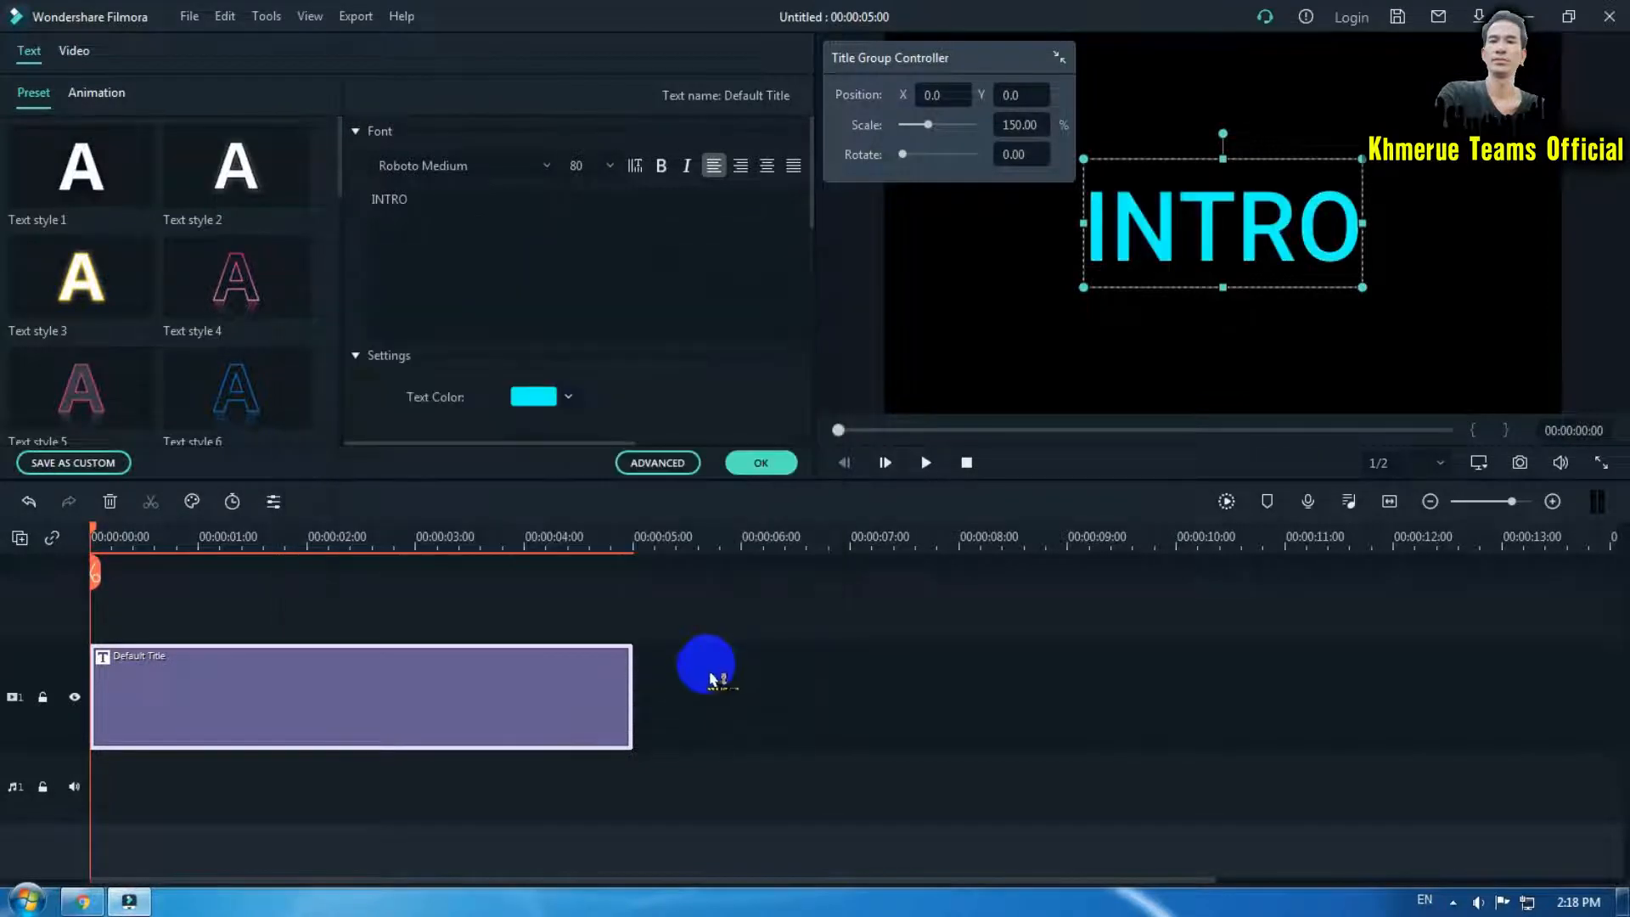
{"action": "left_click", "coordinate": [762, 463]}
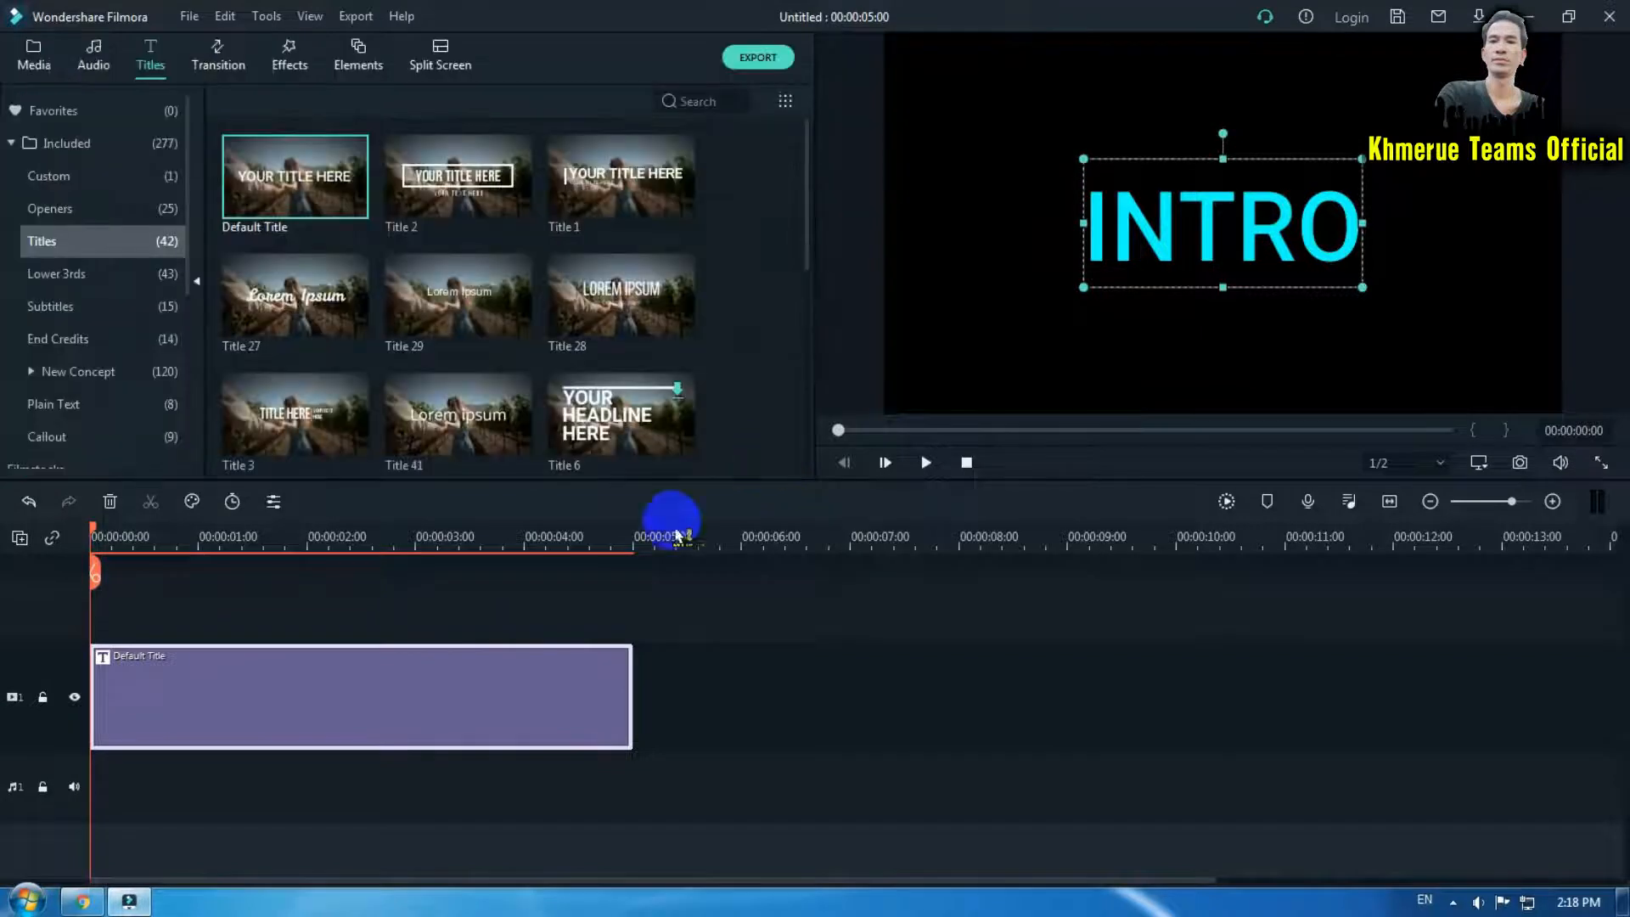
Take a snapshot of the INTRO title frame and place it on track 2 above the title, starting at 00:00:00:00.
{"action": "left_click", "coordinate": [457, 669]}
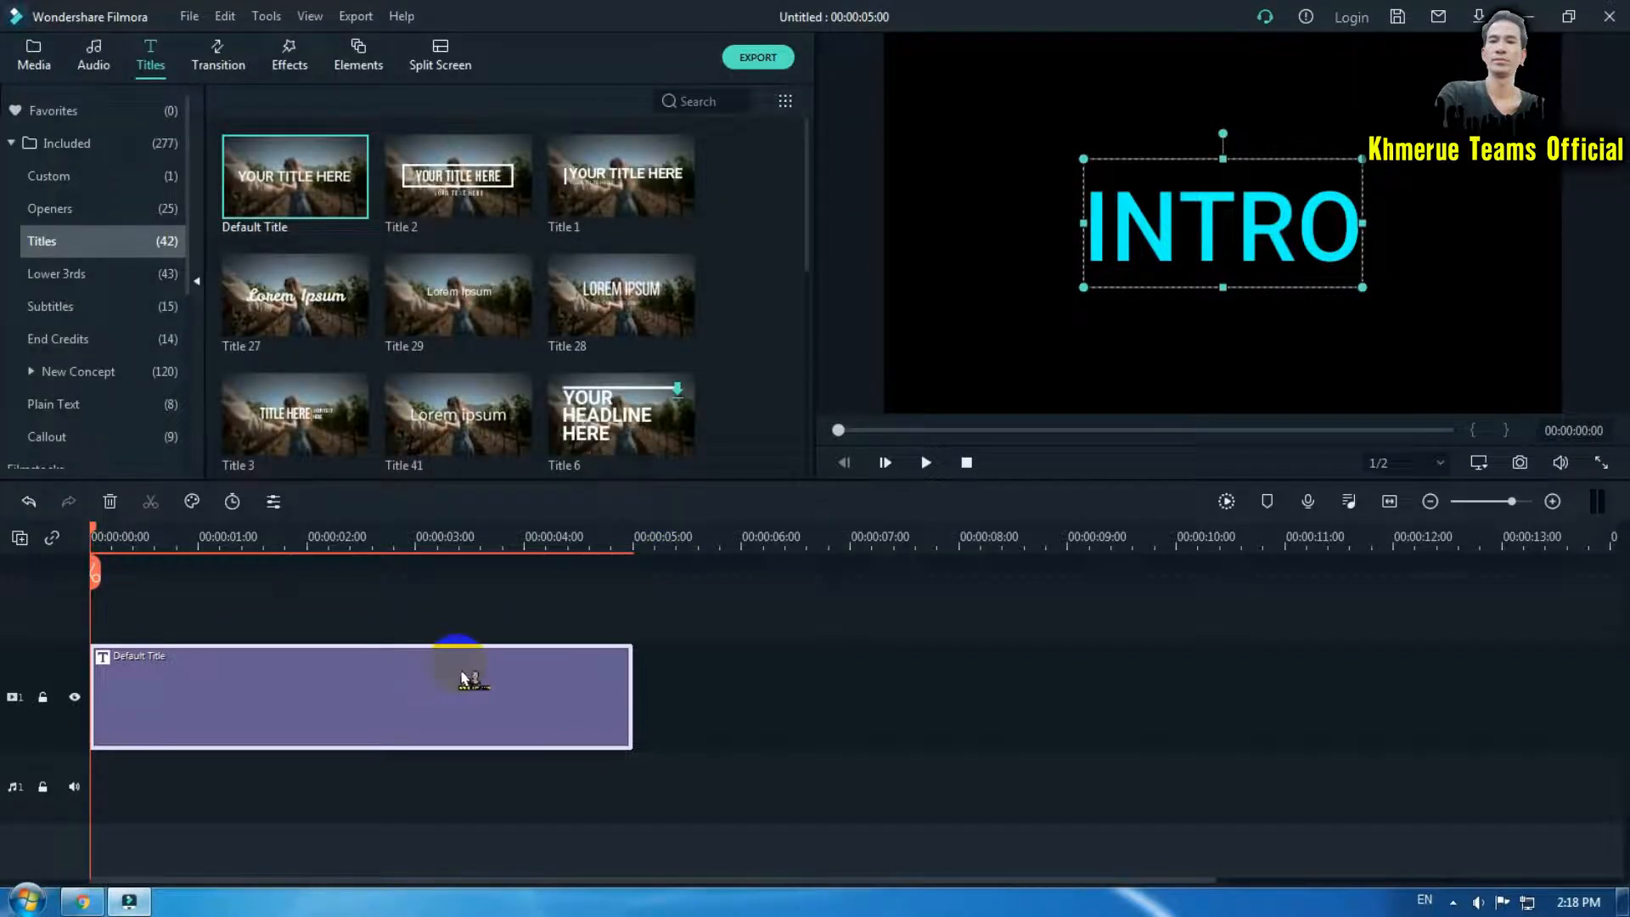
{"action": "left_click", "coordinate": [1525, 475]}
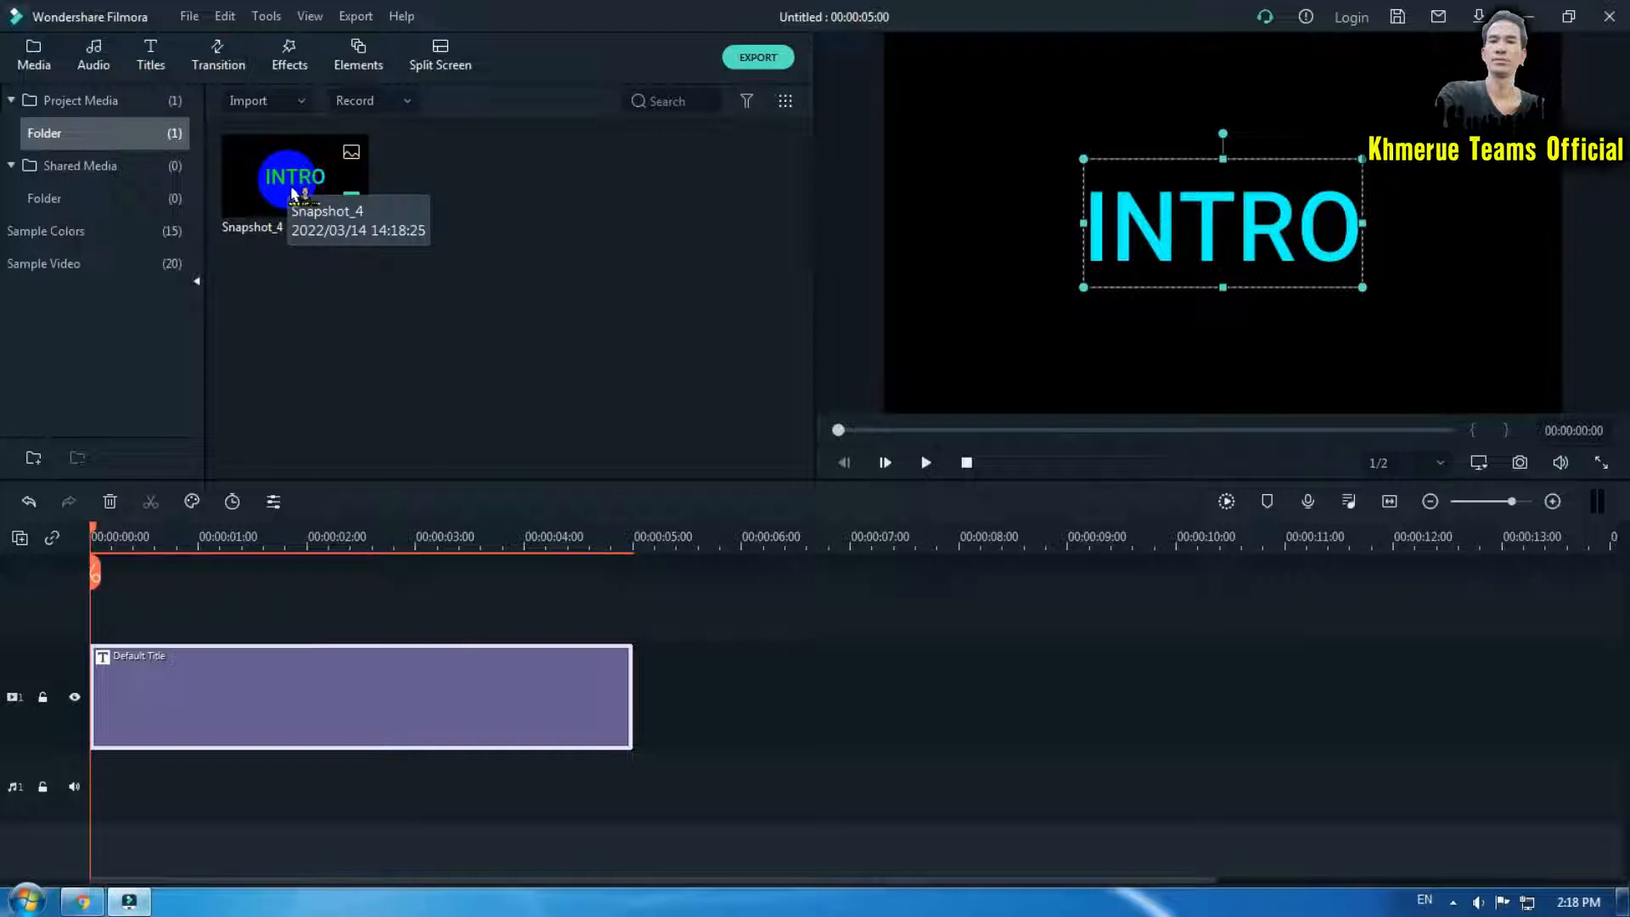
{"action": "left_click_drag", "start_coordinate": [293, 193], "coordinate": [95, 582]}
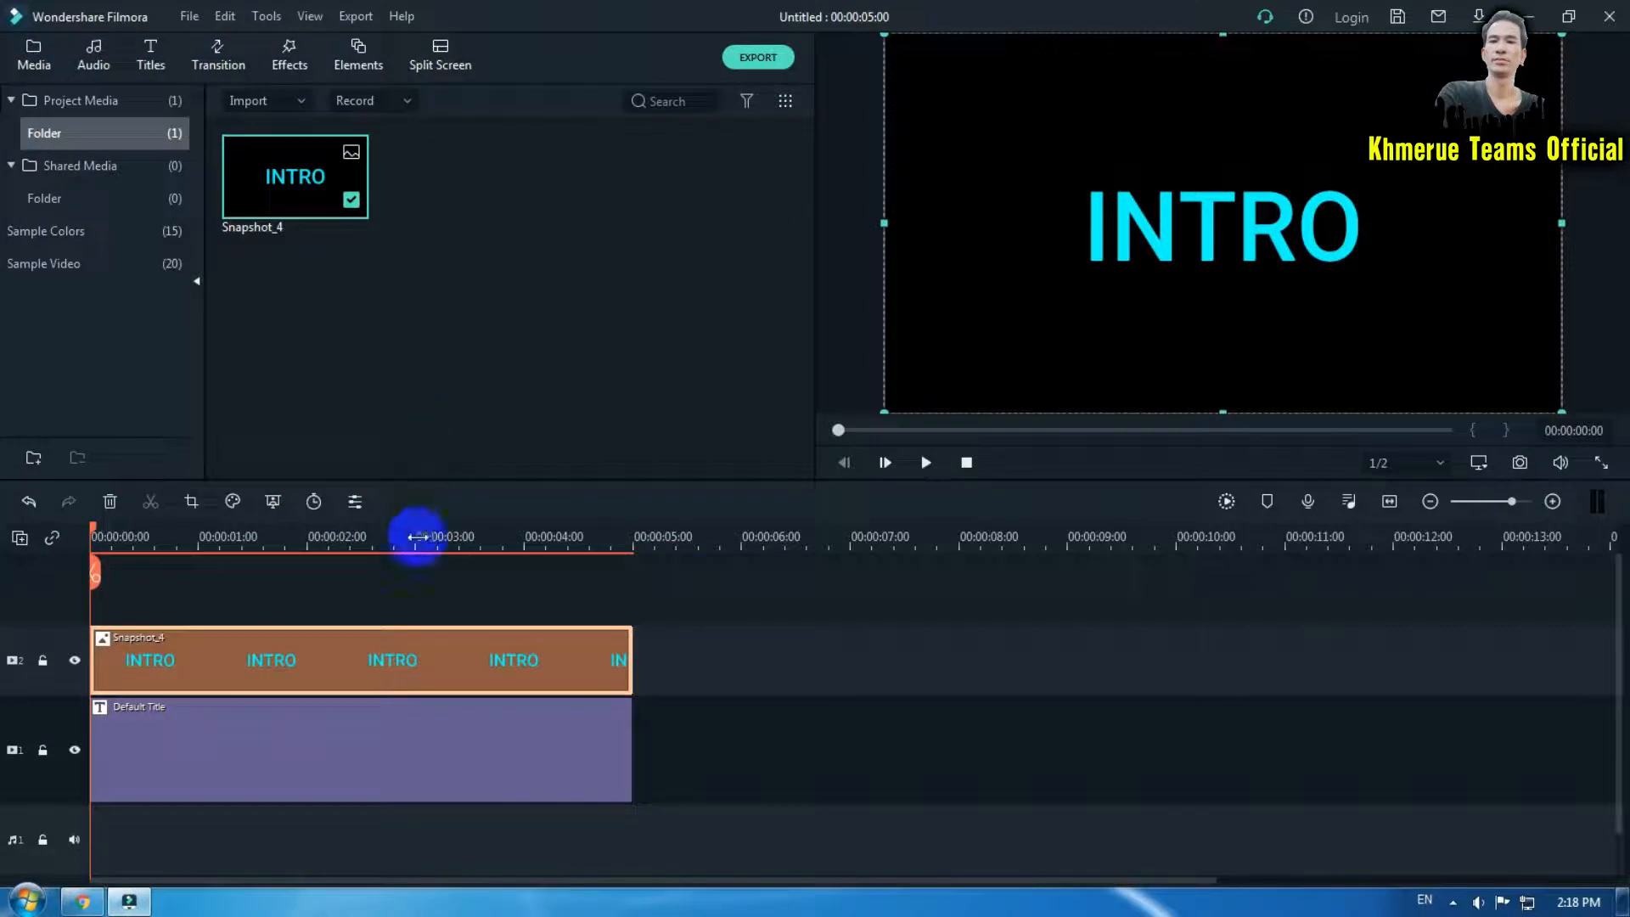
Apply the Image Mask effect from the Utility category to the snapshot clip on track 2.
{"action": "double_click", "coordinate": [458, 662]}
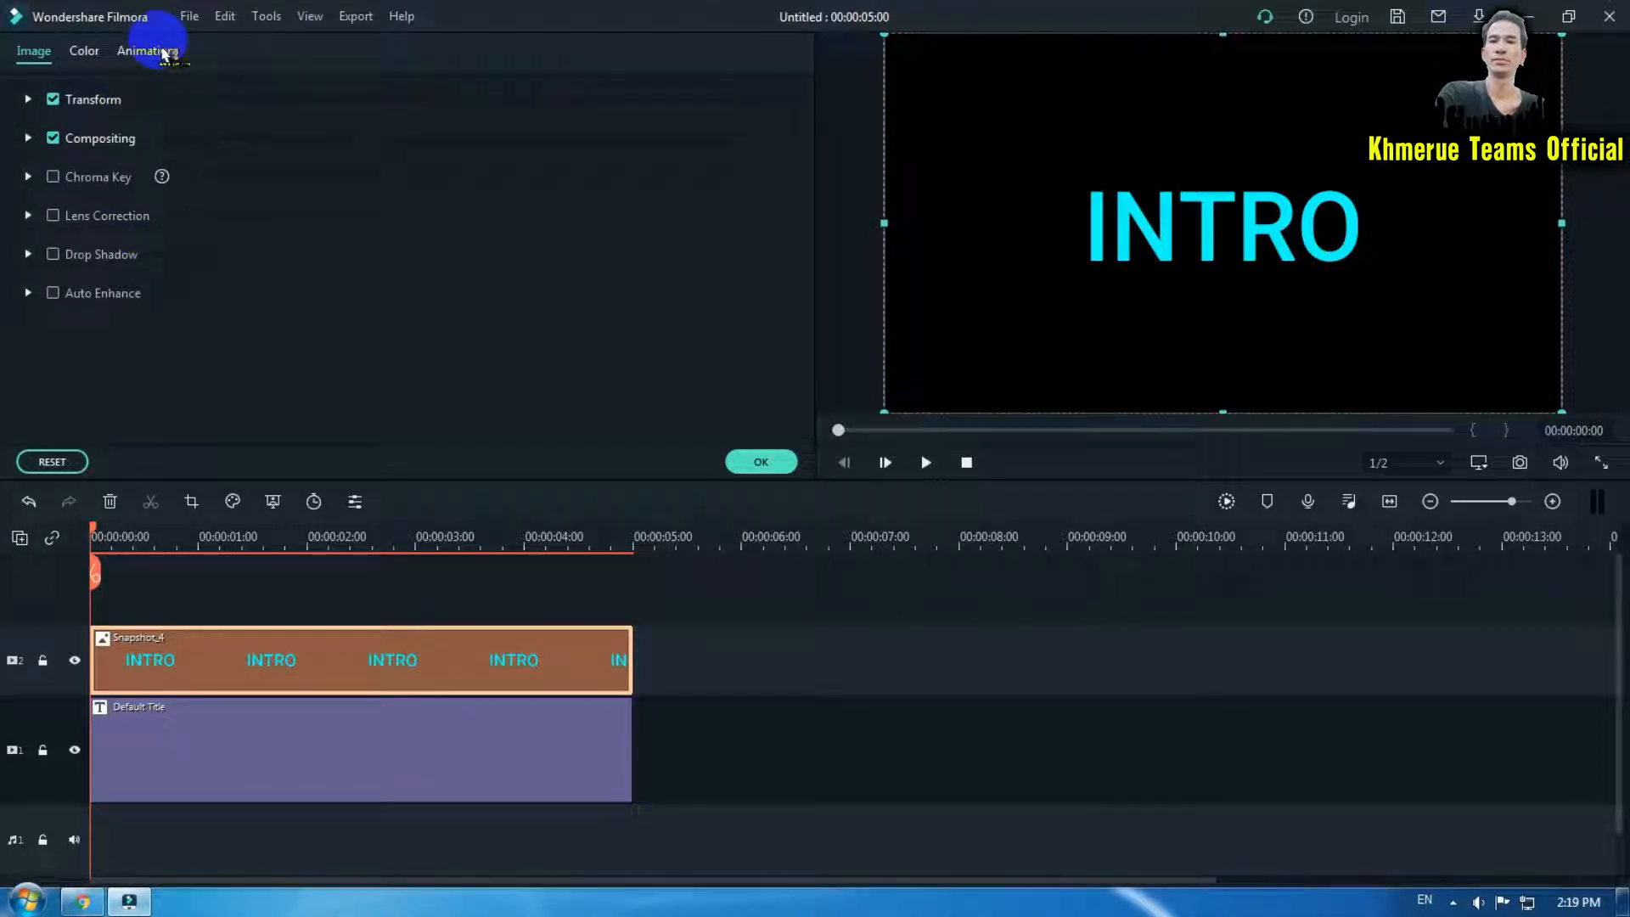
{"action": "left_click", "coordinate": [774, 464]}
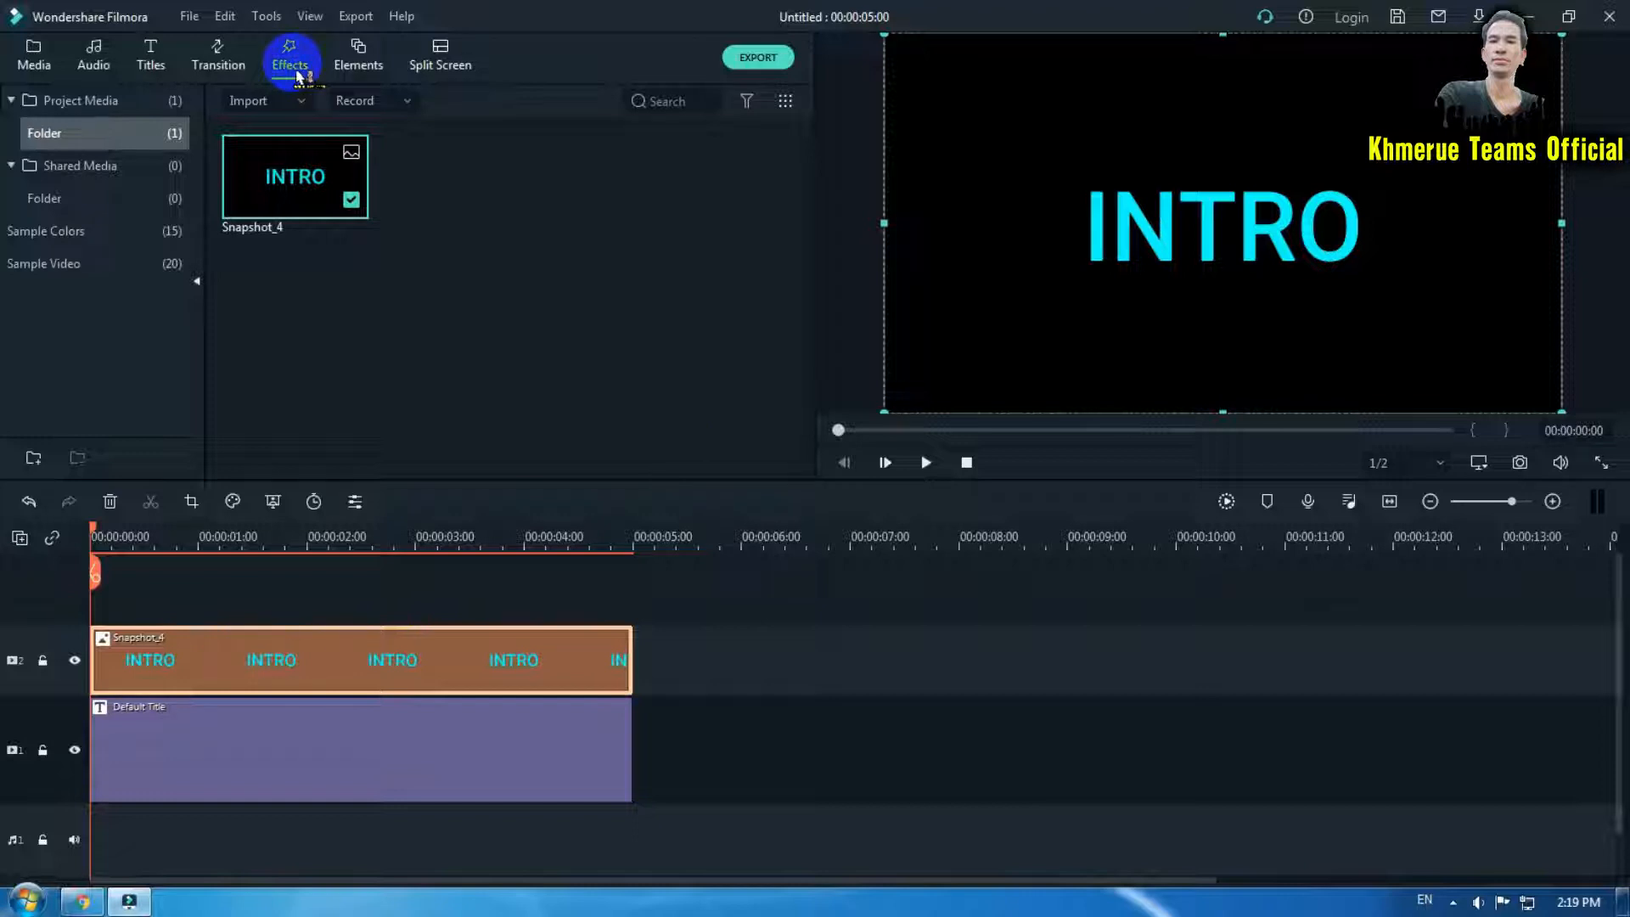
{"action": "left_click", "coordinate": [293, 64]}
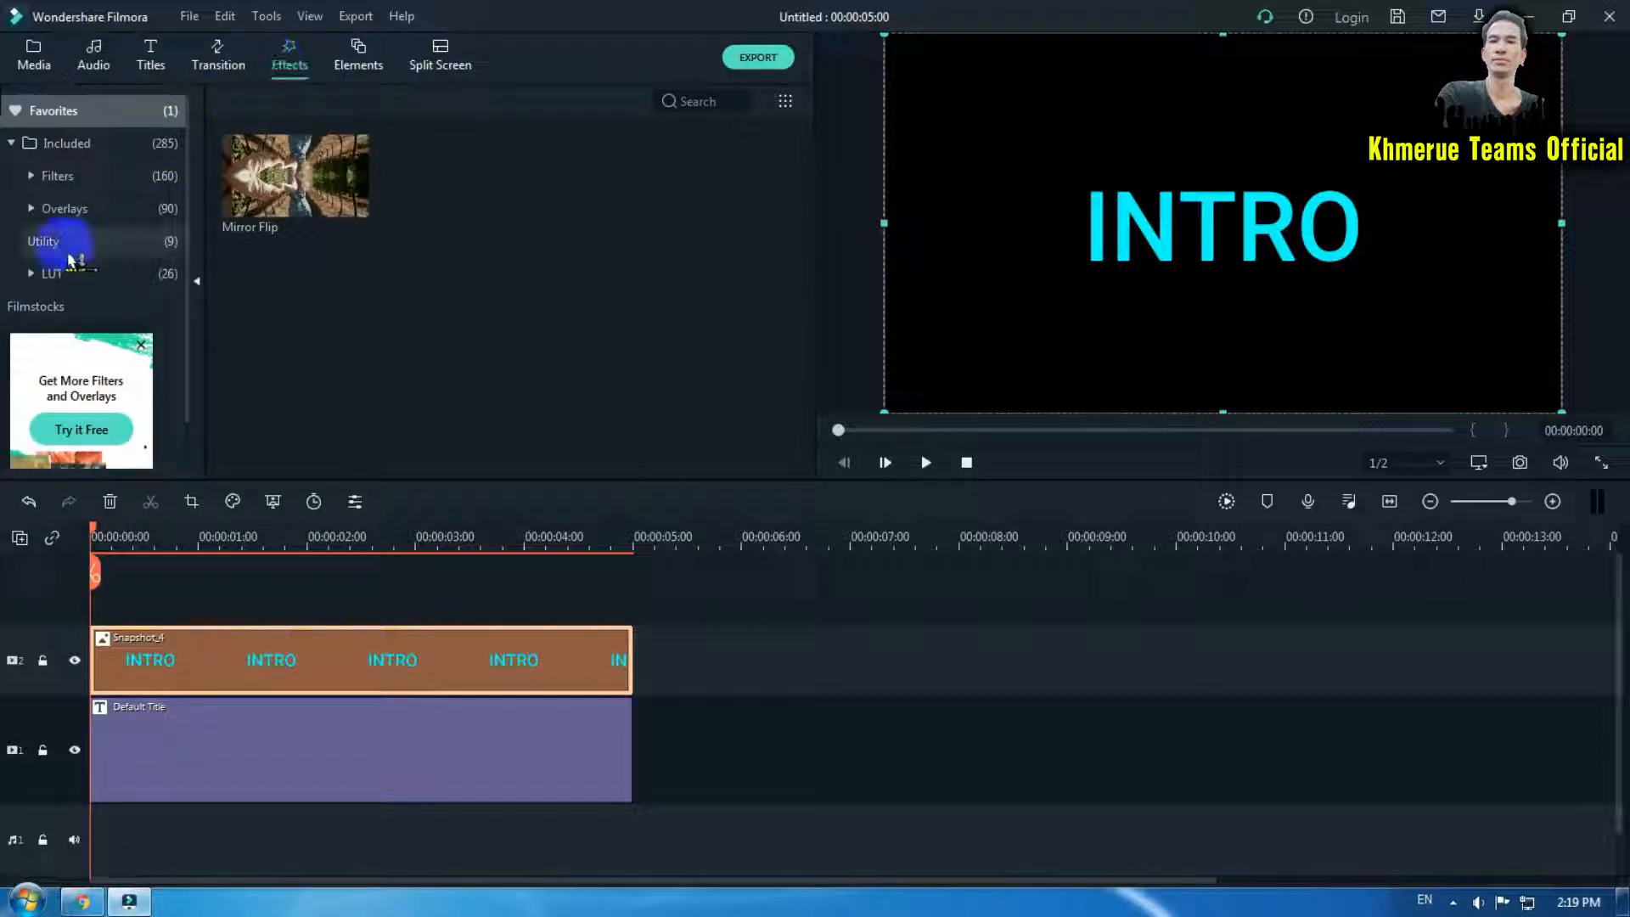
{"action": "left_click", "coordinate": [138, 252]}
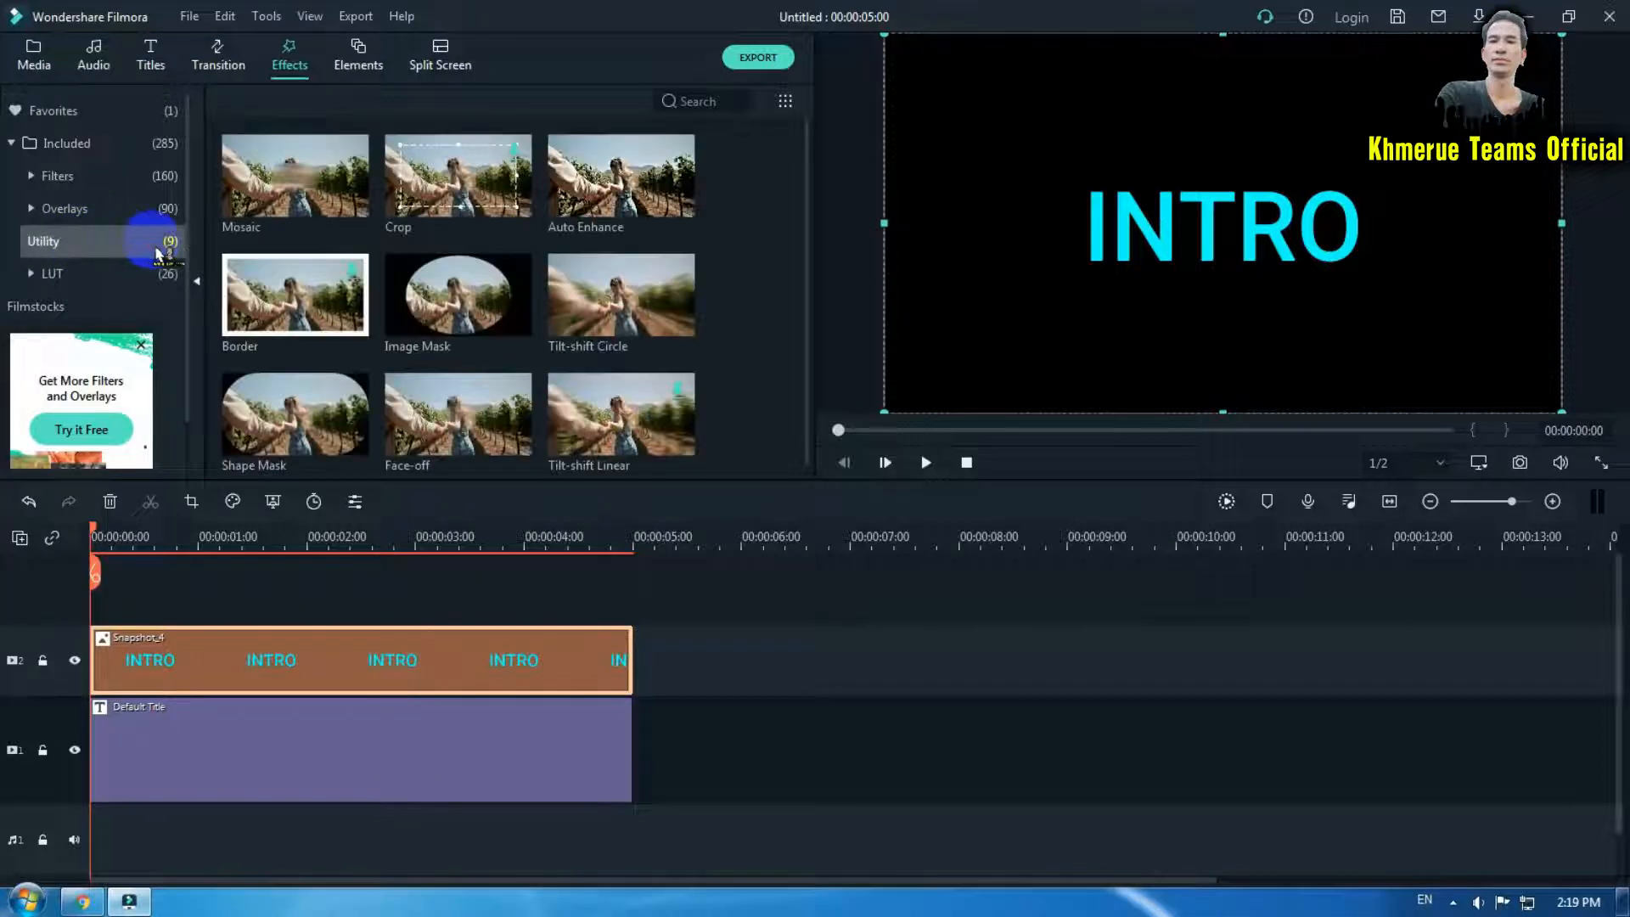
{"action": "mouse_move", "coordinate": [455, 316]}
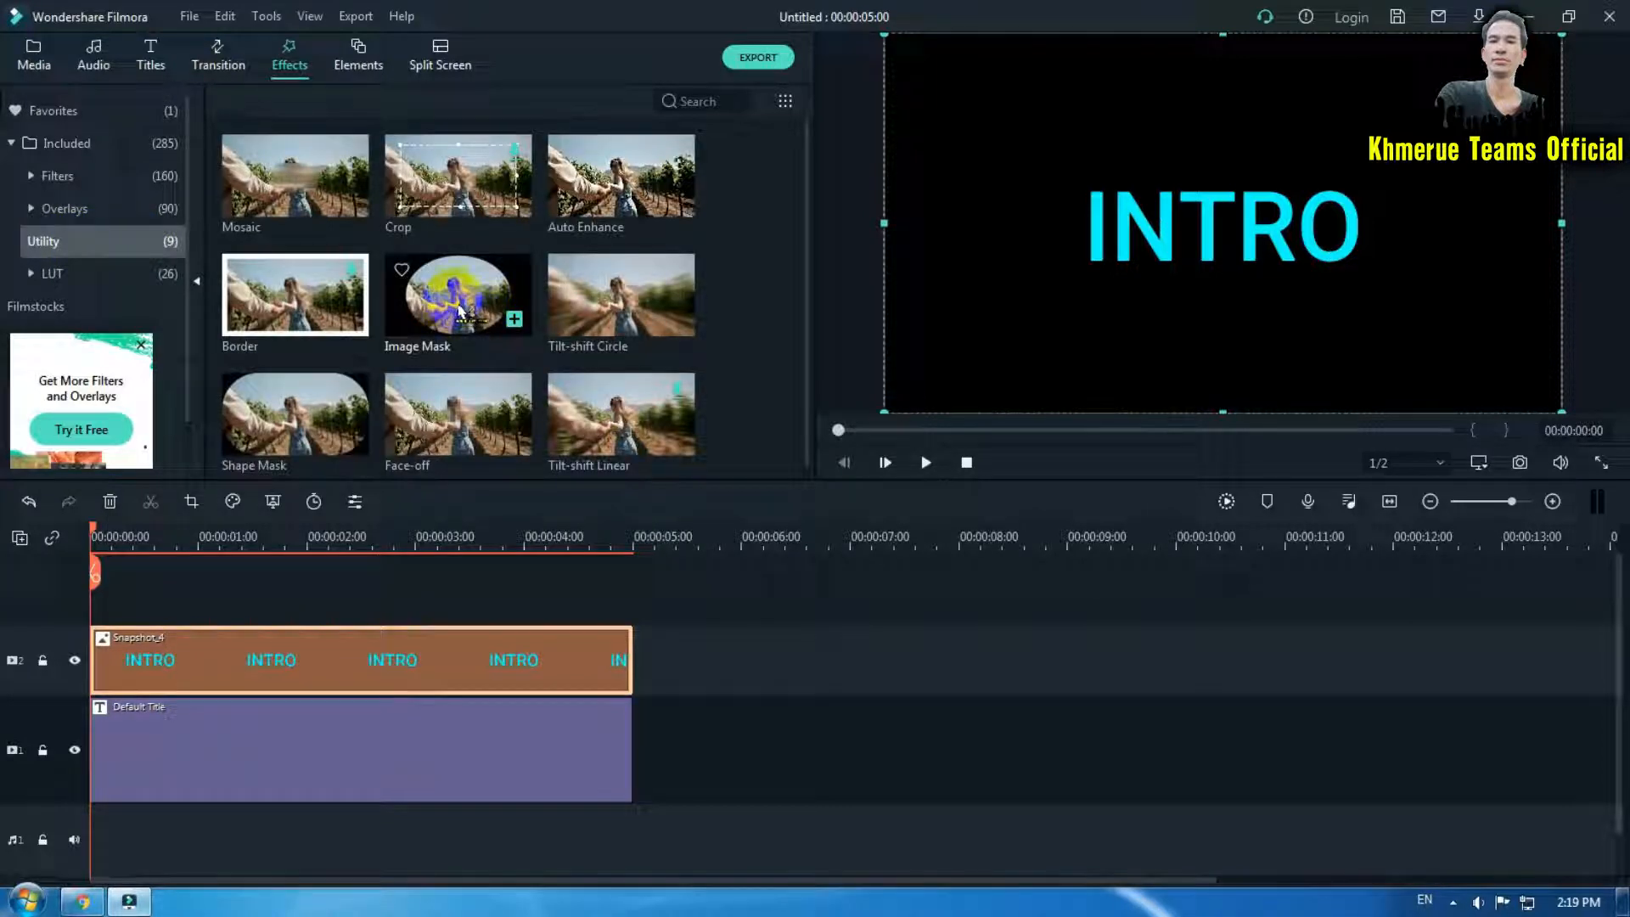
{"action": "left_click_drag", "start_coordinate": [457, 316], "coordinate": [367, 664]}
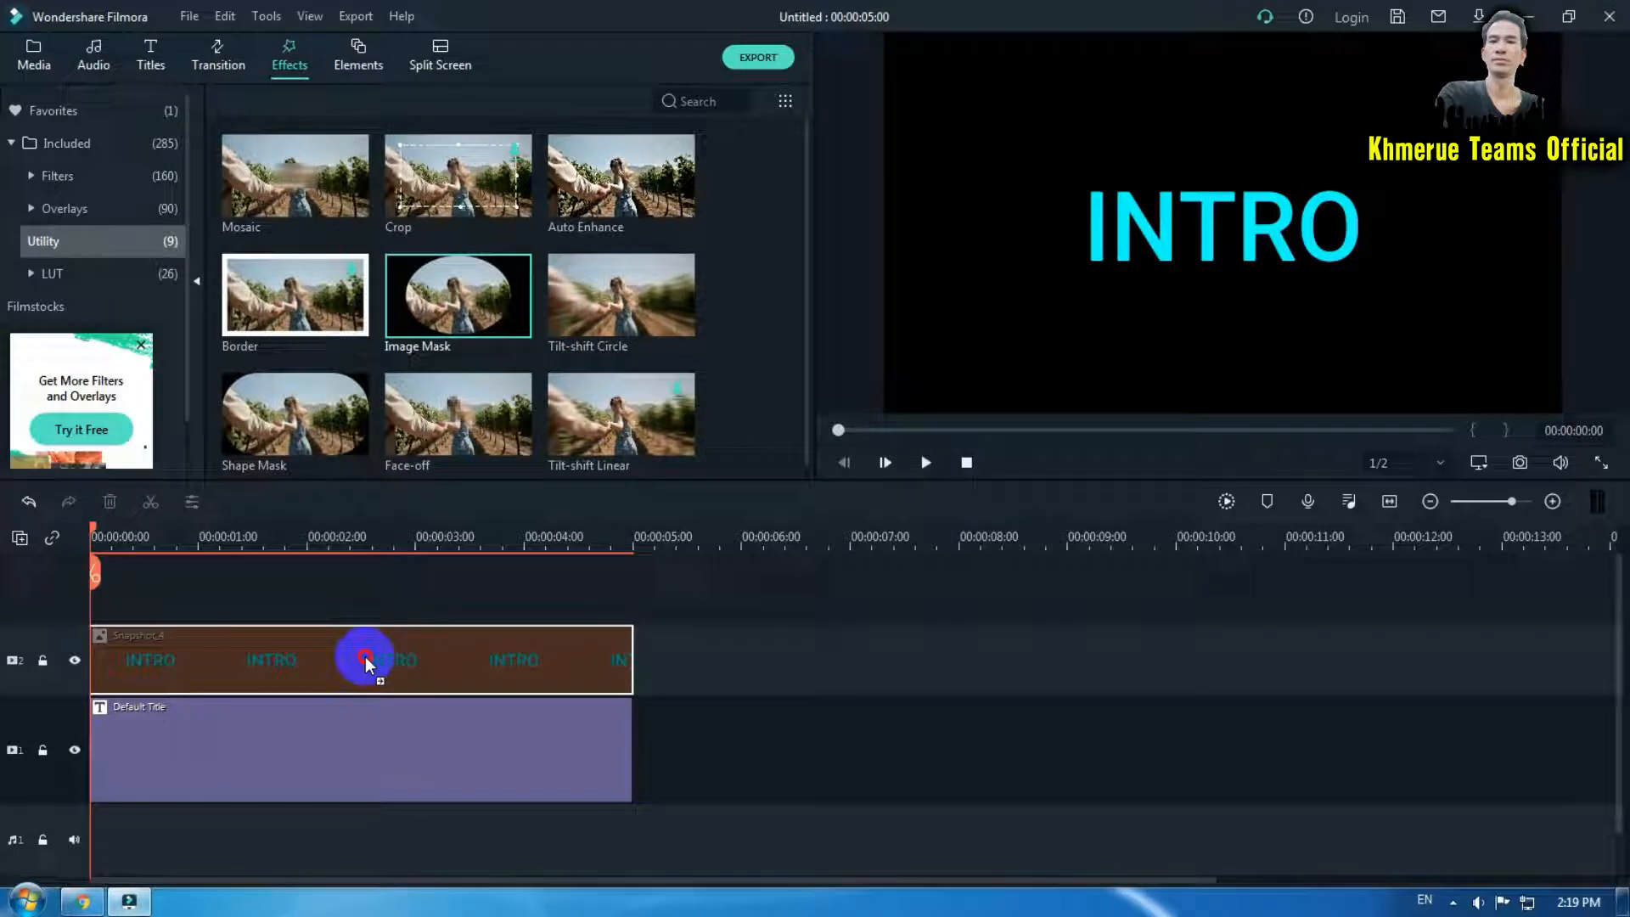
{"action": "left_click_drag", "start_coordinate": [365, 656], "coordinate": [365, 656]}
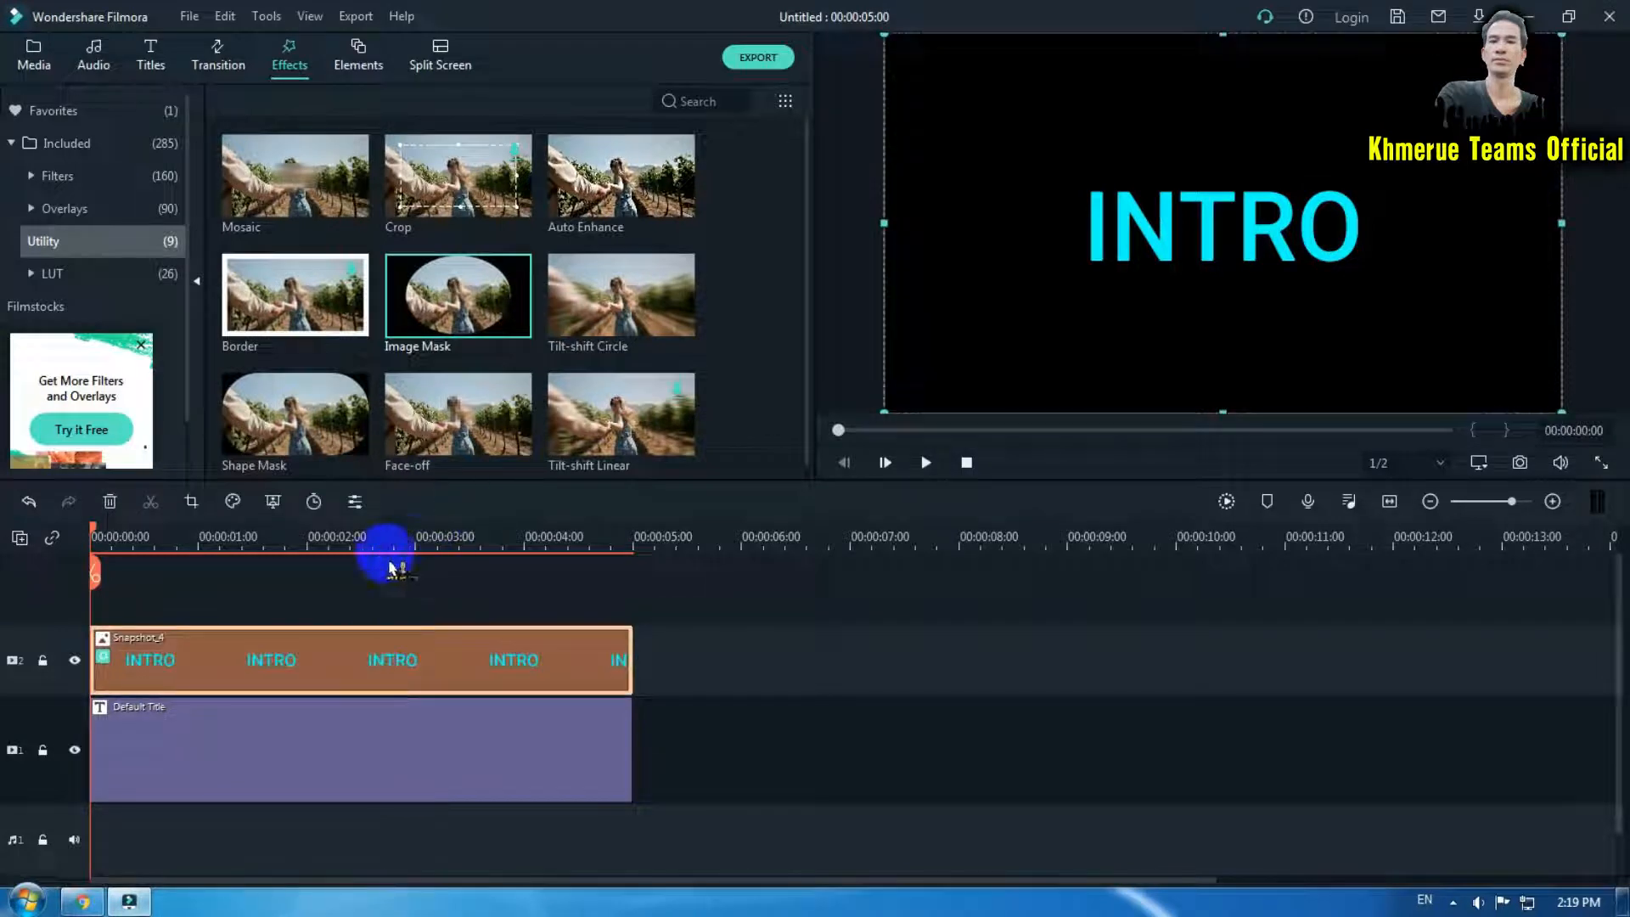
Set the snapshot clip's Image Mask to the centred square preset in the circle's row, and hide the Default Title track.
{"action": "double_click", "coordinate": [382, 661]}
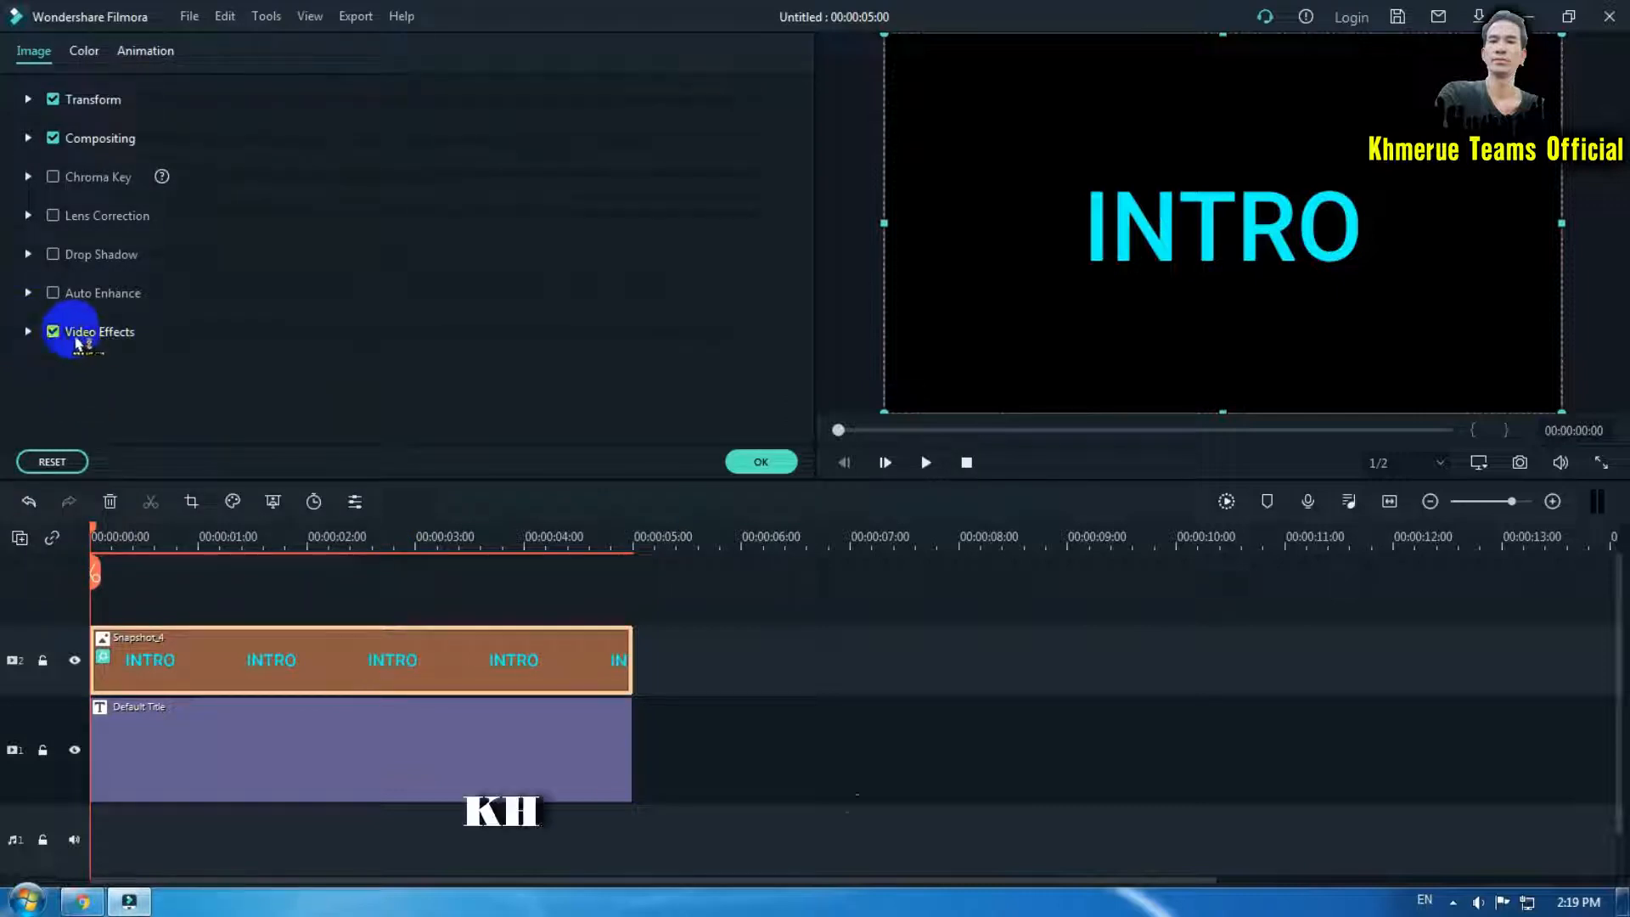
{"action": "left_click", "coordinate": [28, 331]}
{"action": "scroll", "coordinate": [473, 334], "scroll_direction": "down", "scroll_amount": 2}
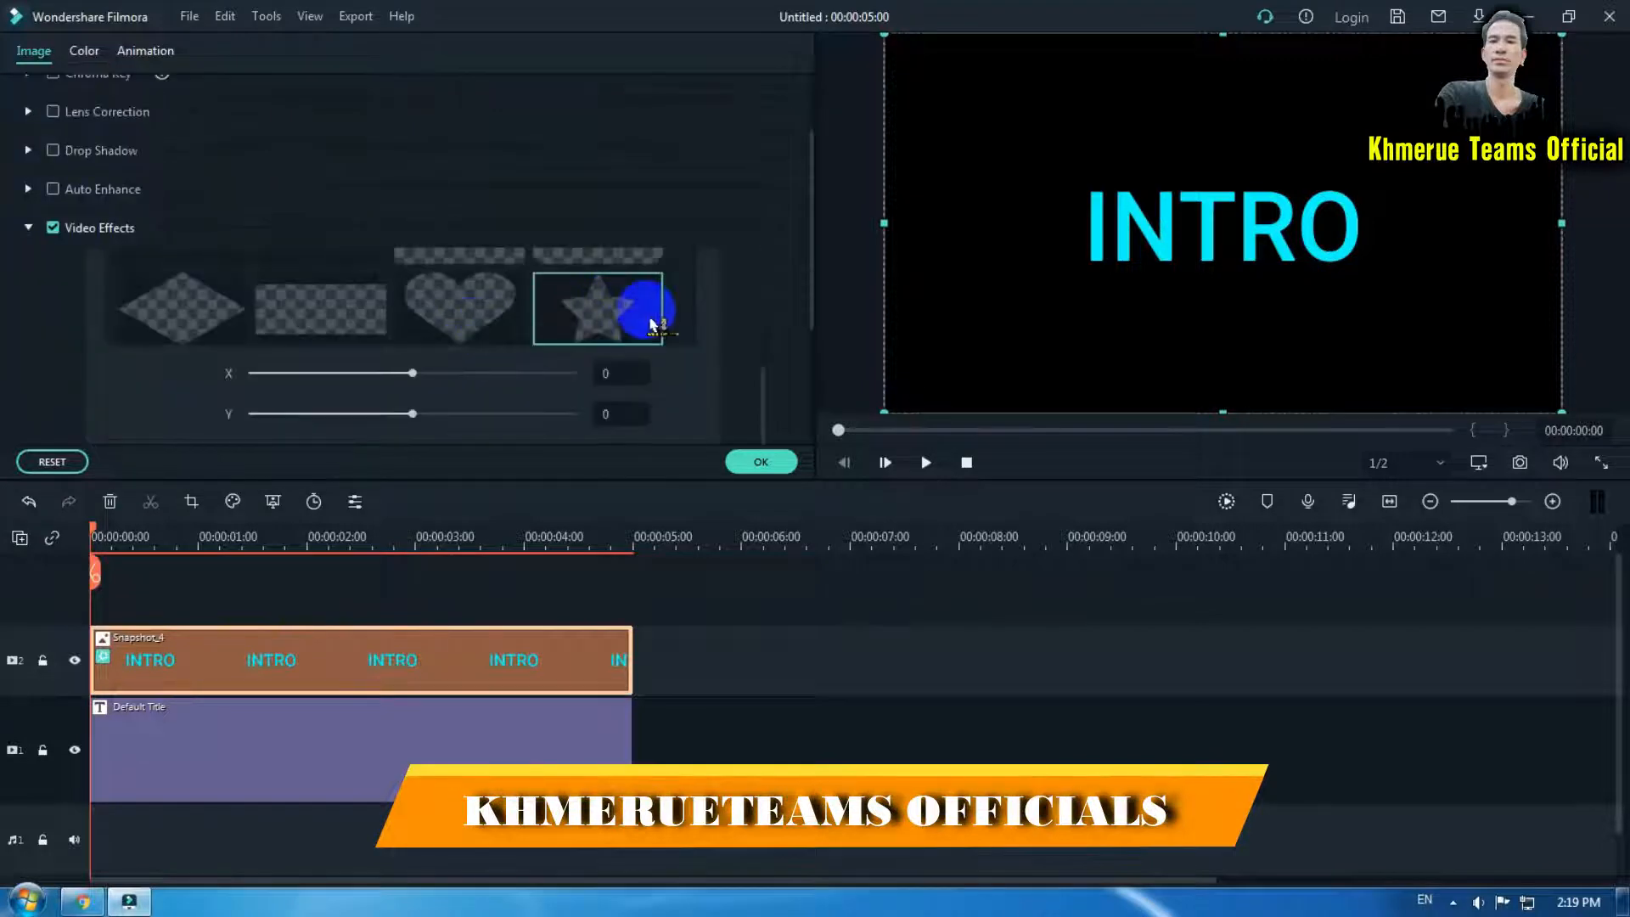
{"action": "scroll", "coordinate": [748, 338], "scroll_direction": "up", "scroll_amount": 2}
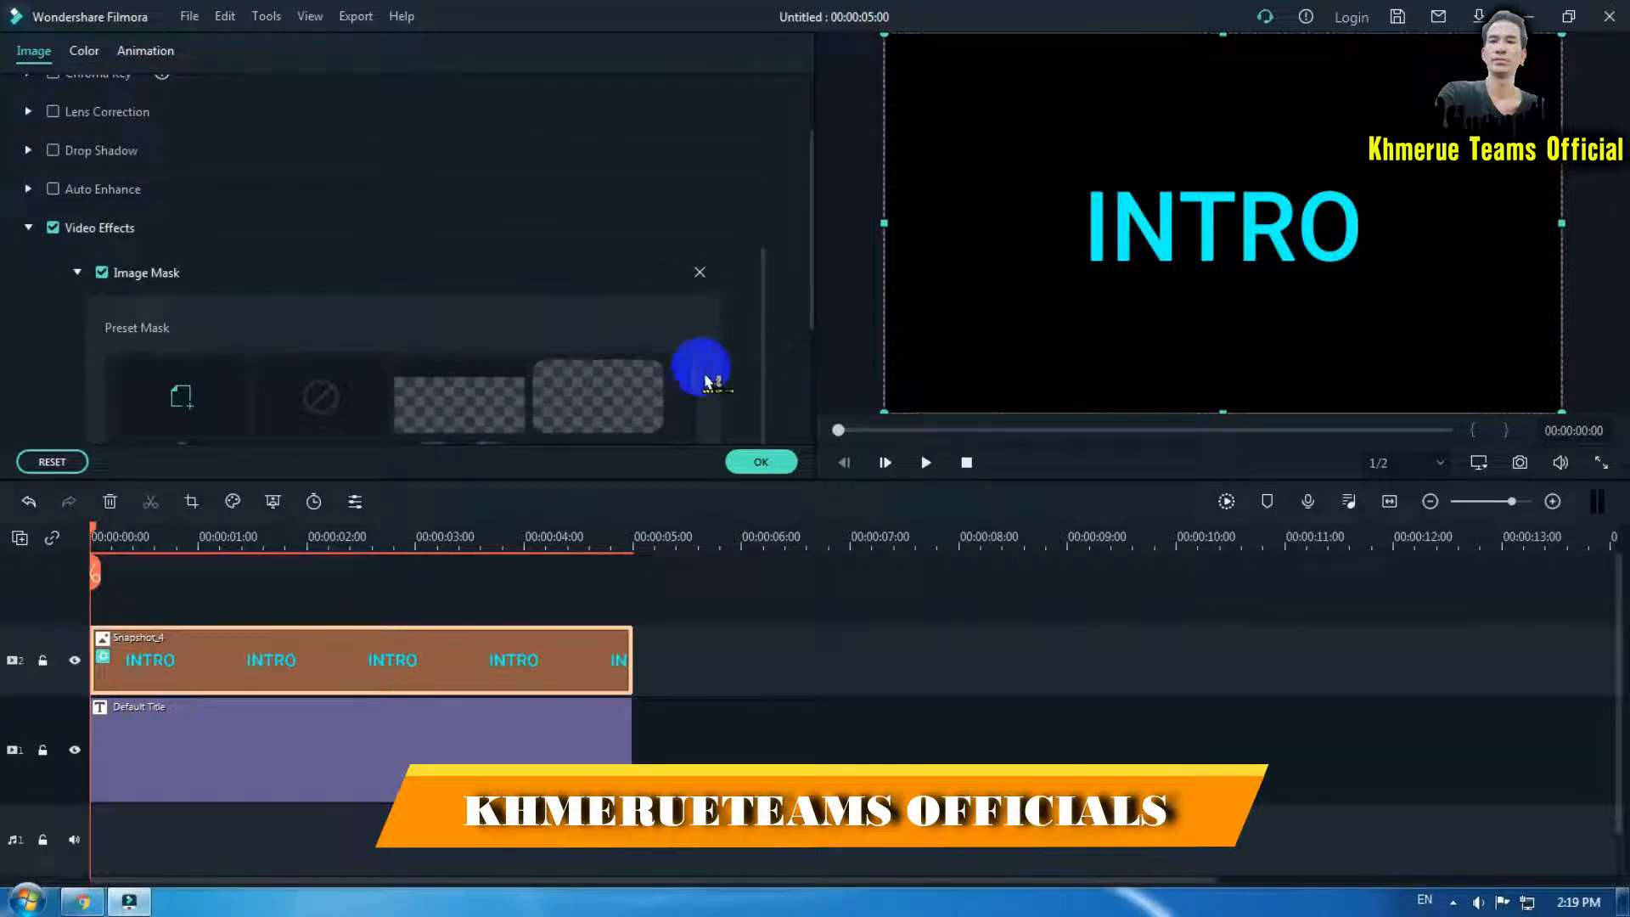
{"action": "scroll", "coordinate": [707, 374], "scroll_direction": "down", "scroll_amount": 2}
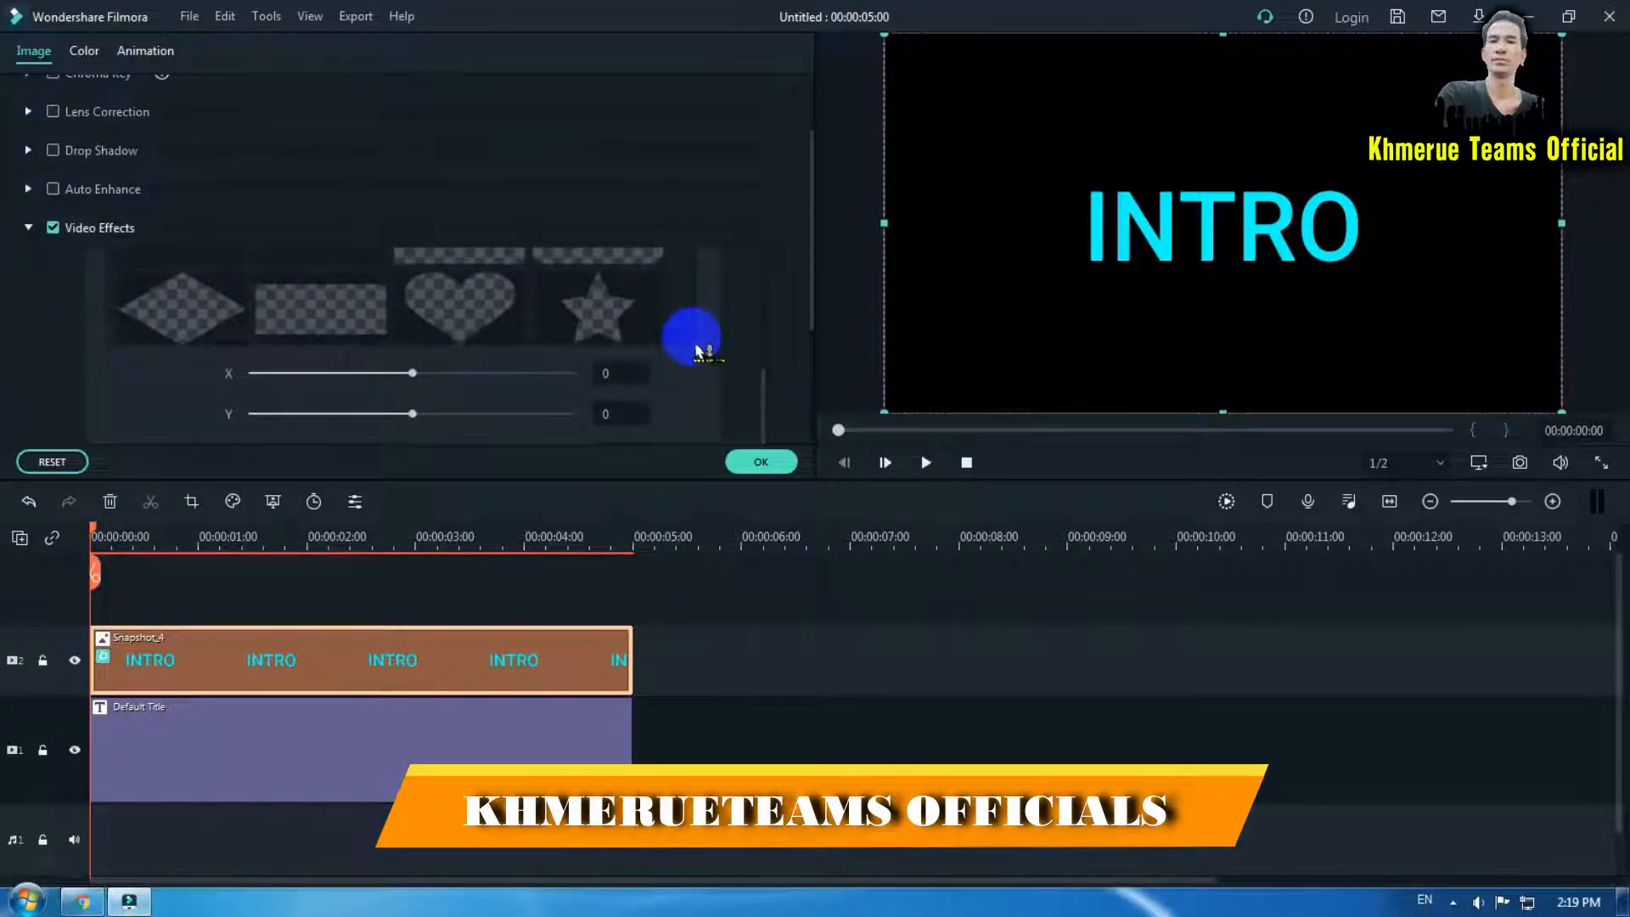
{"action": "scroll", "coordinate": [696, 349], "scroll_direction": "up", "scroll_amount": 2}
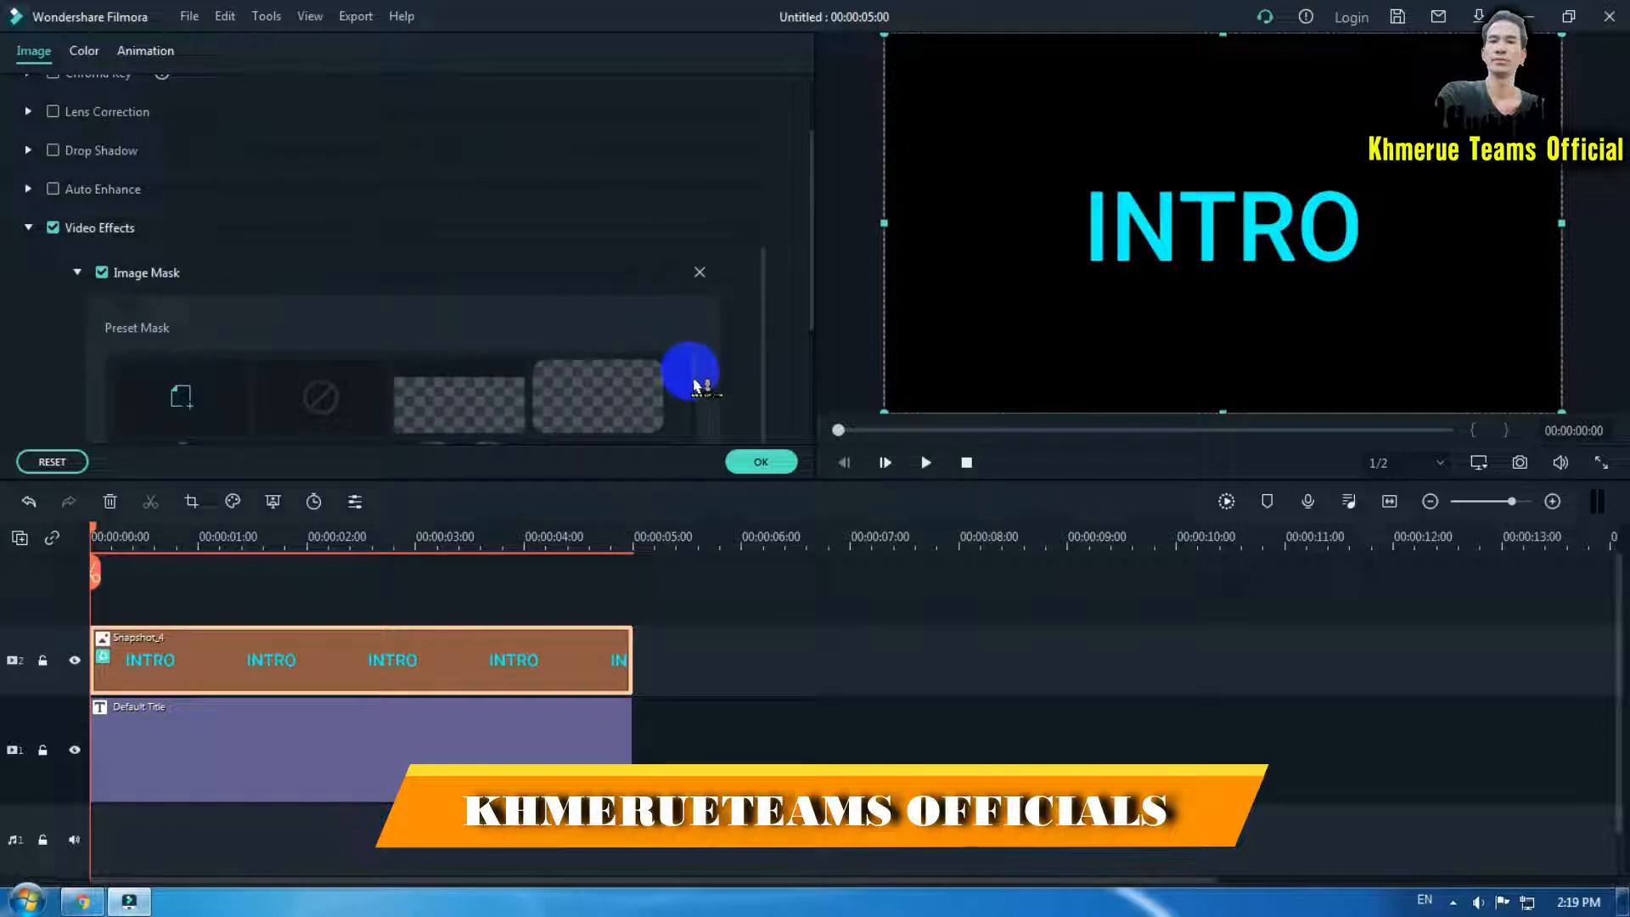
{"action": "scroll", "coordinate": [807, 365], "scroll_direction": "down", "scroll_amount": 2}
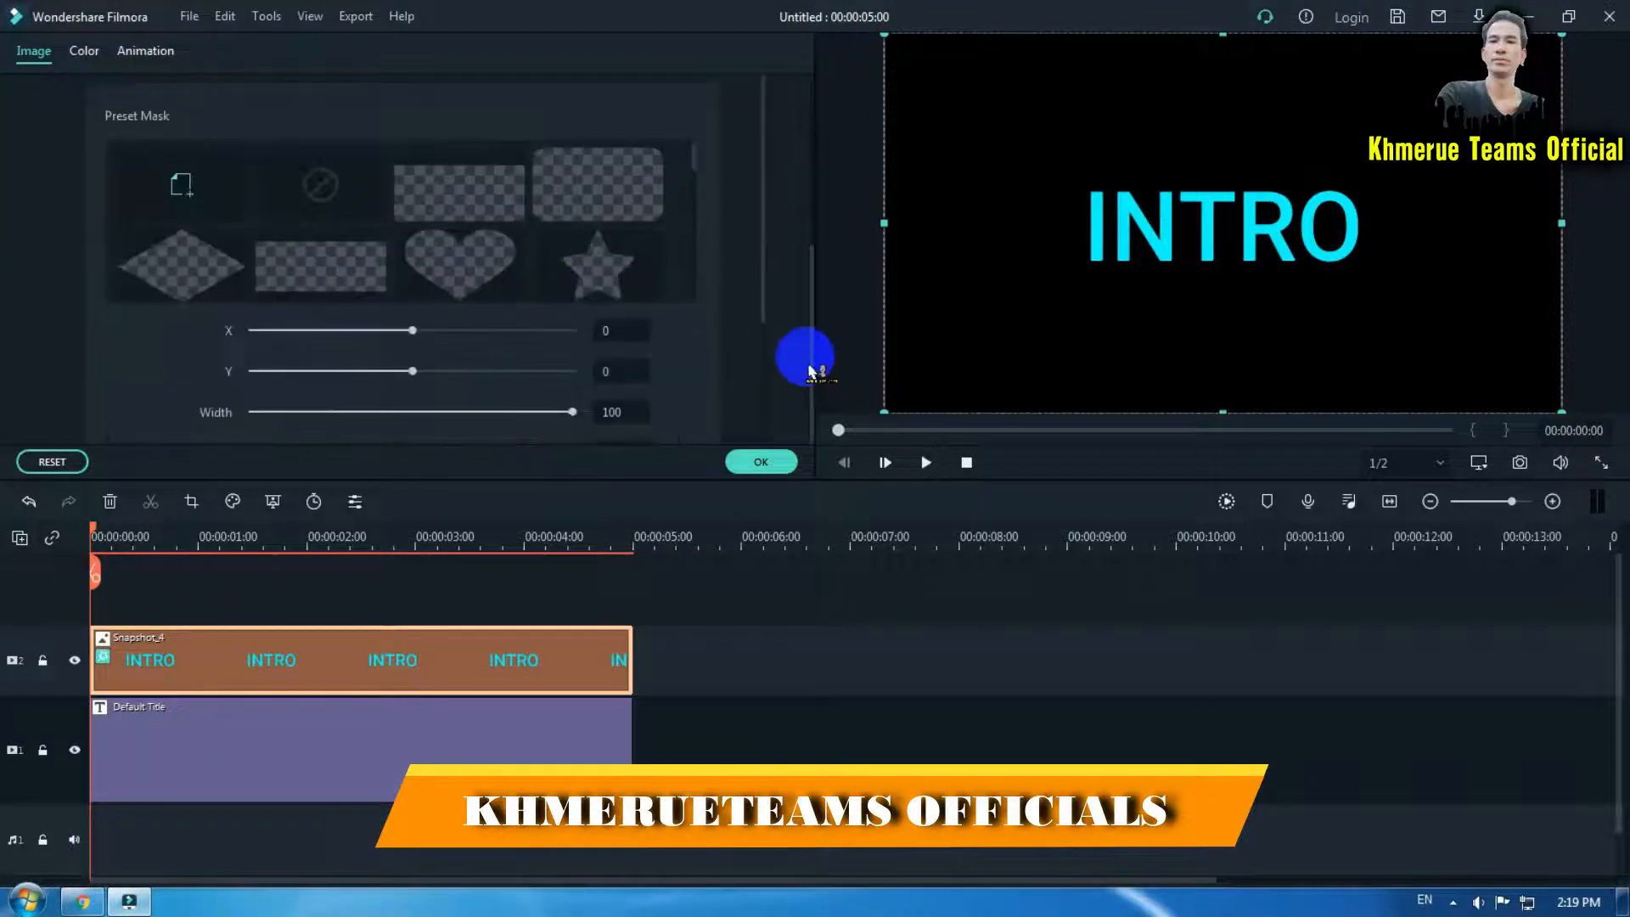
{"action": "scroll", "coordinate": [692, 194], "scroll_direction": "down", "scroll_amount": 3}
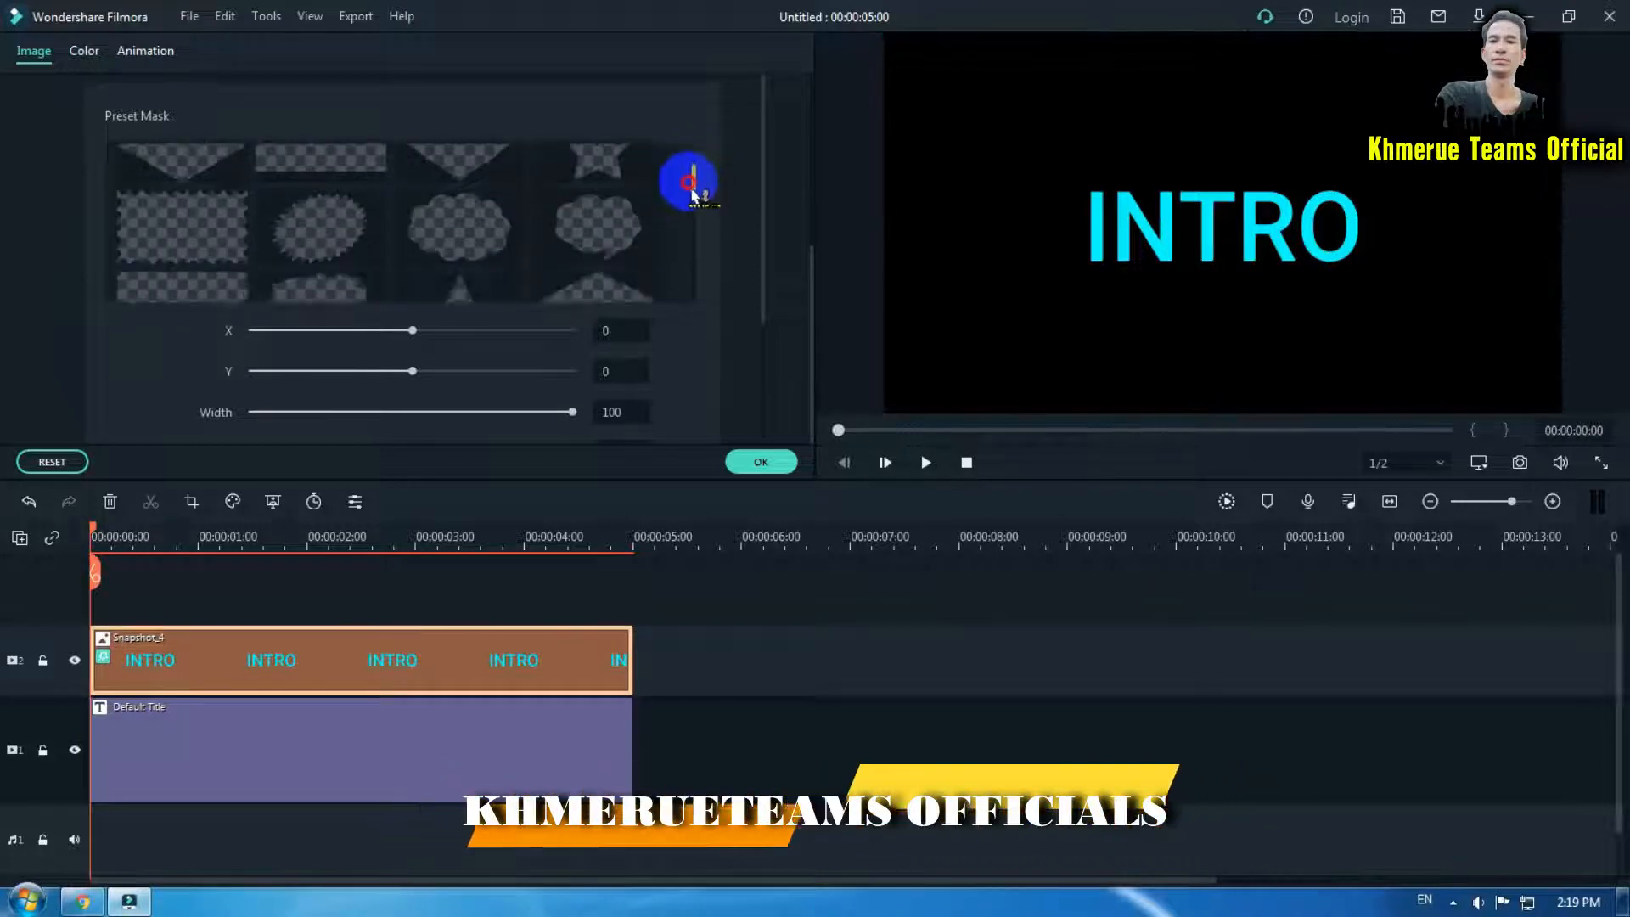
{"action": "scroll", "coordinate": [692, 194], "scroll_direction": "down", "scroll_amount": 5}
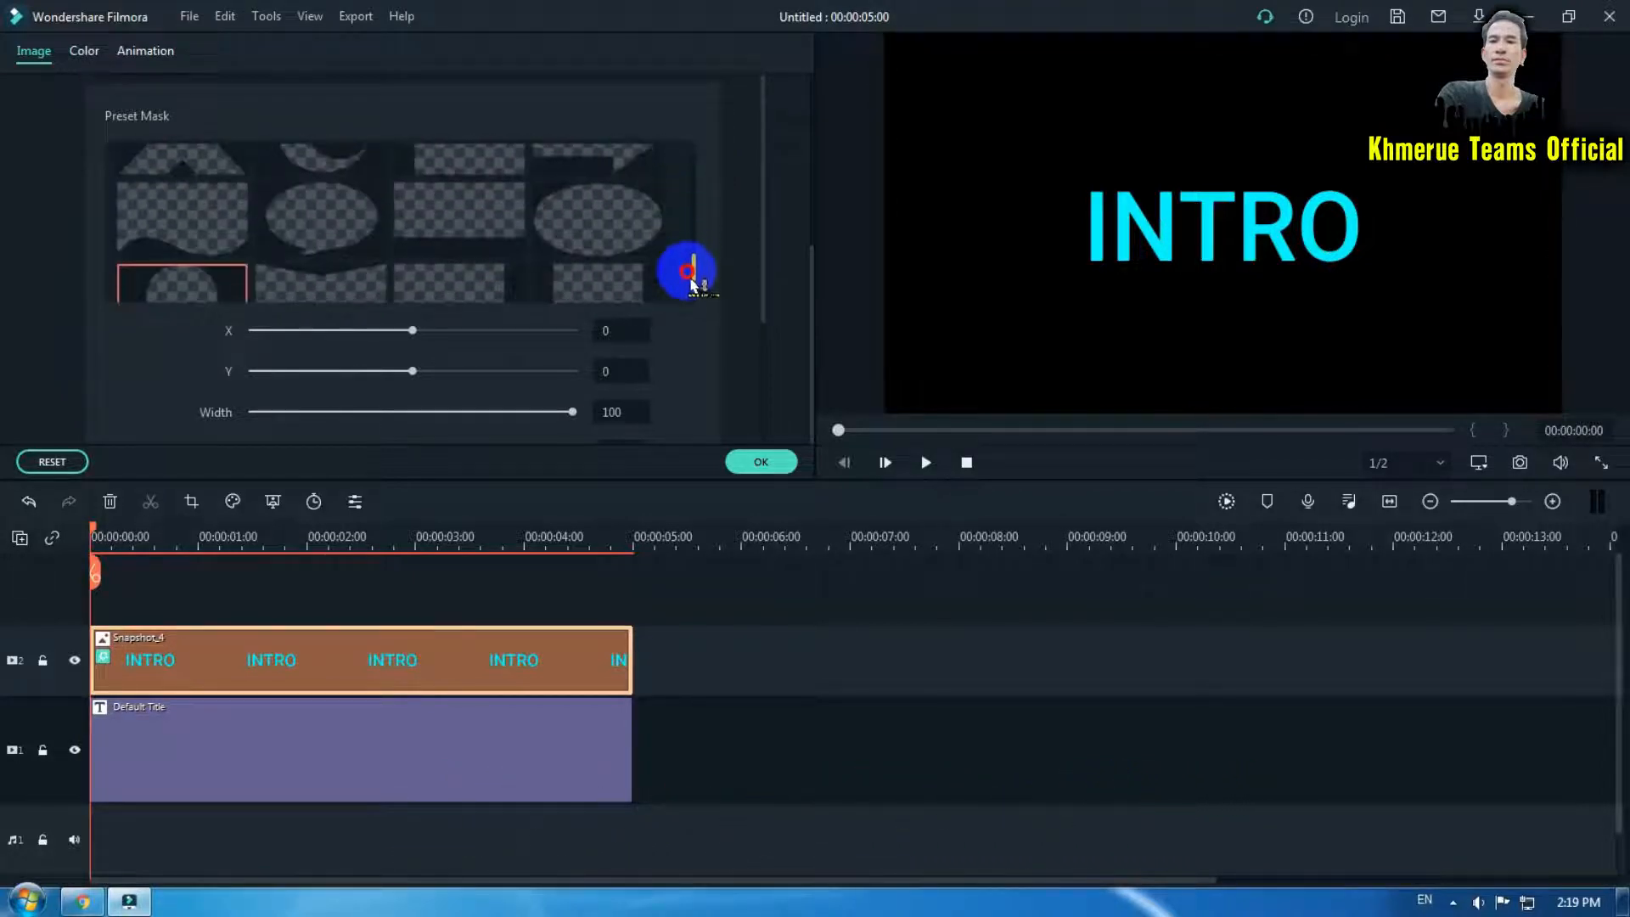
{"action": "scroll", "coordinate": [692, 284], "scroll_direction": "down", "scroll_amount": 2}
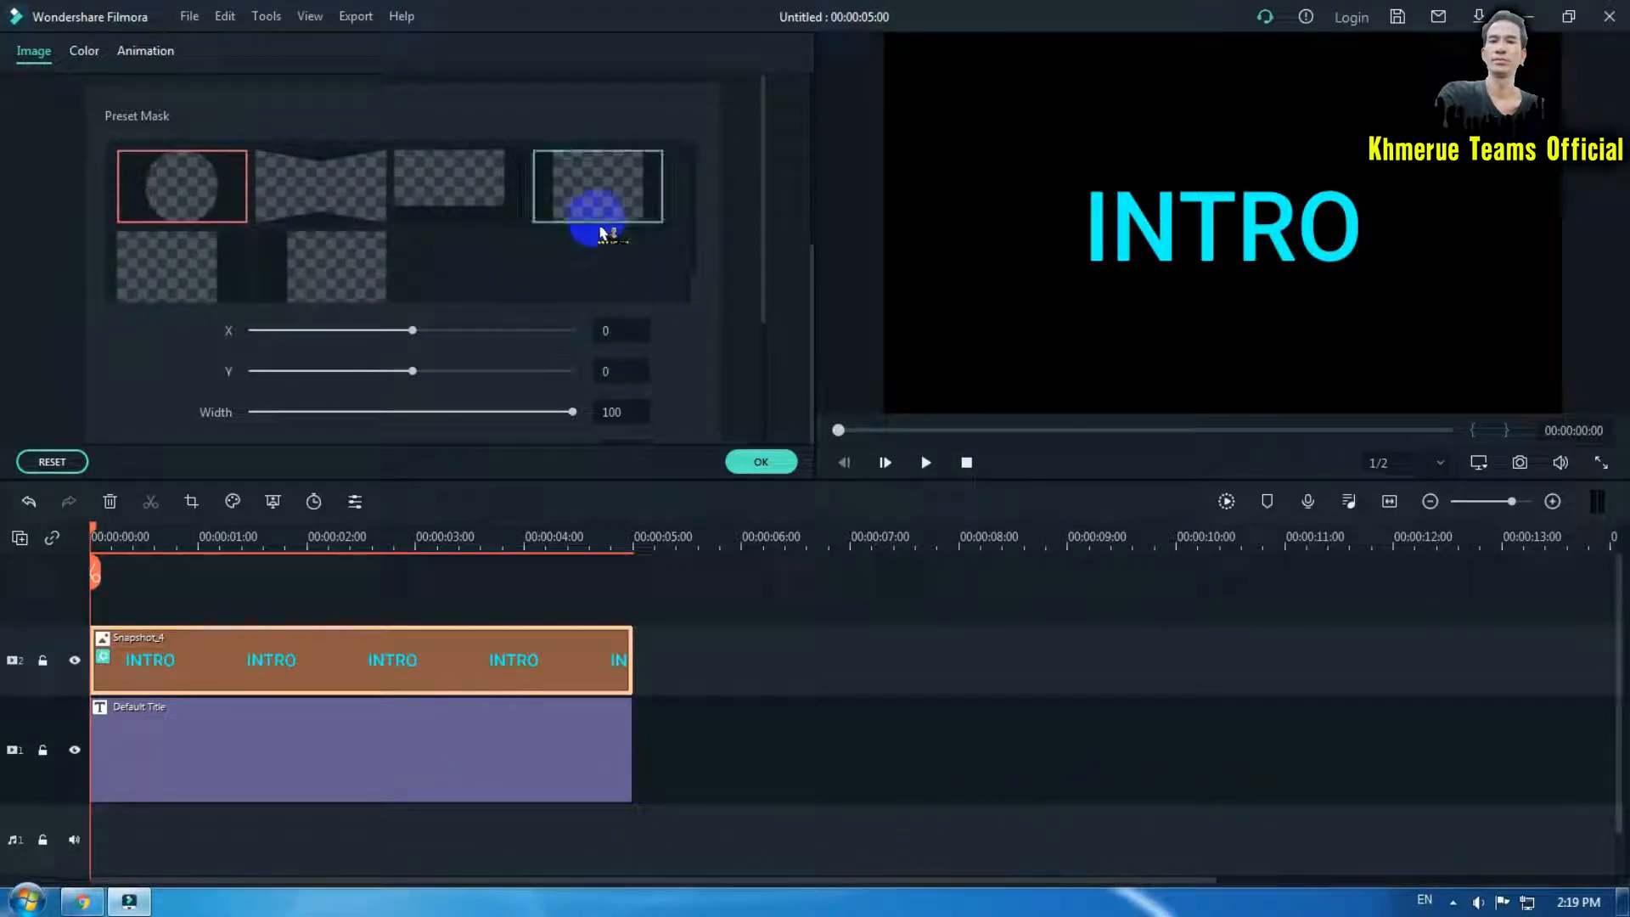
{"action": "left_click", "coordinate": [598, 214]}
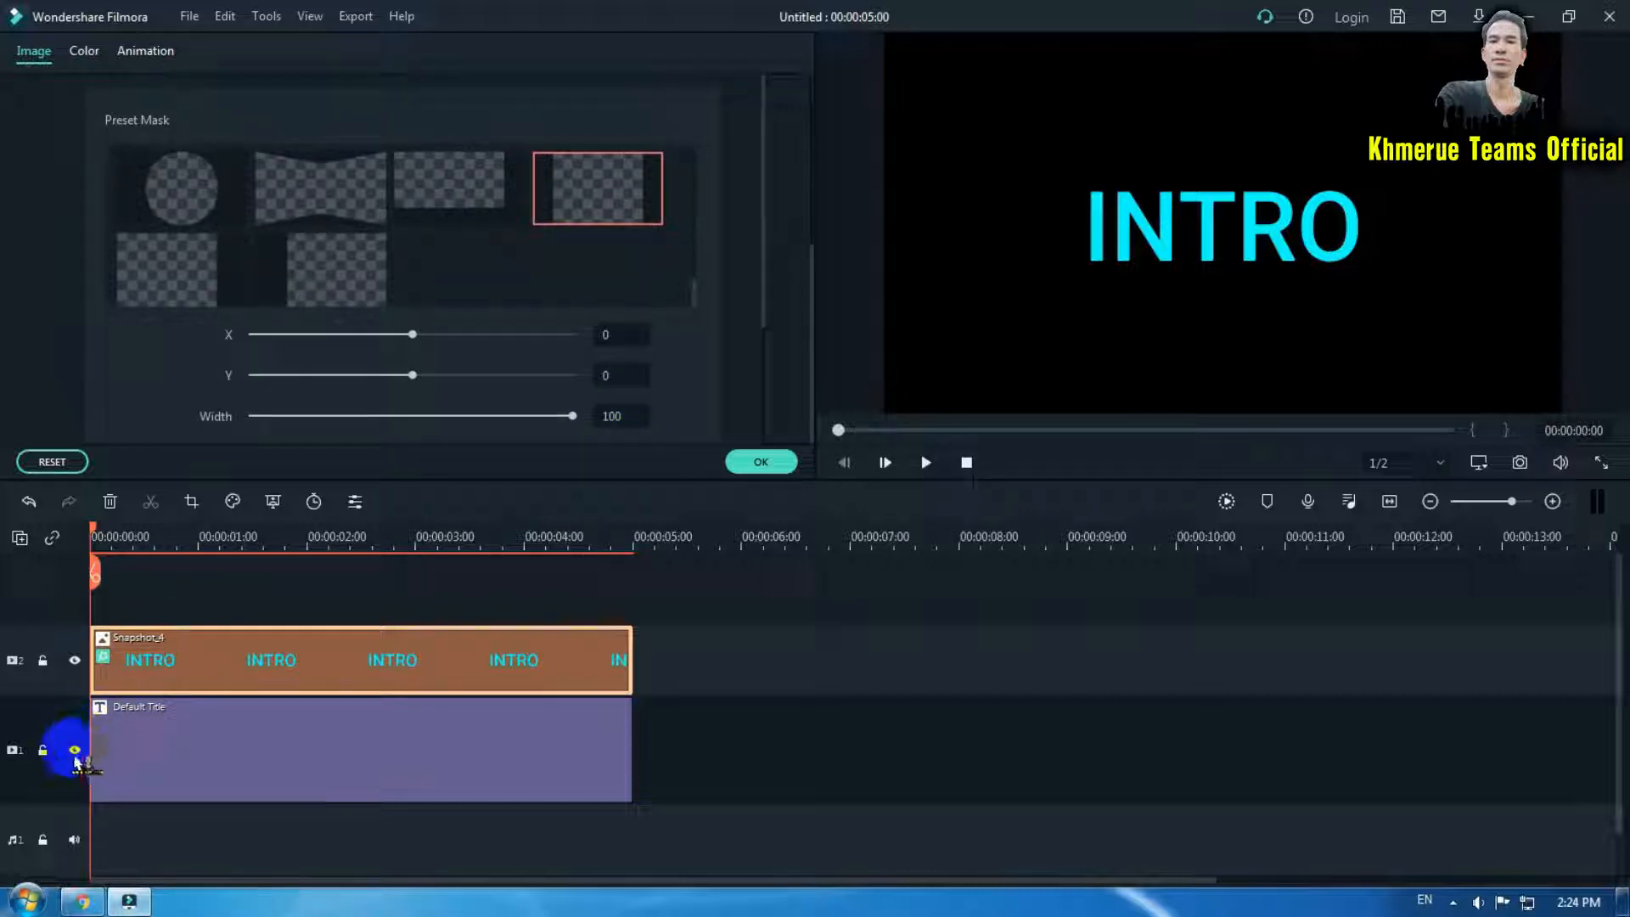
{"action": "left_click", "coordinate": [74, 752]}
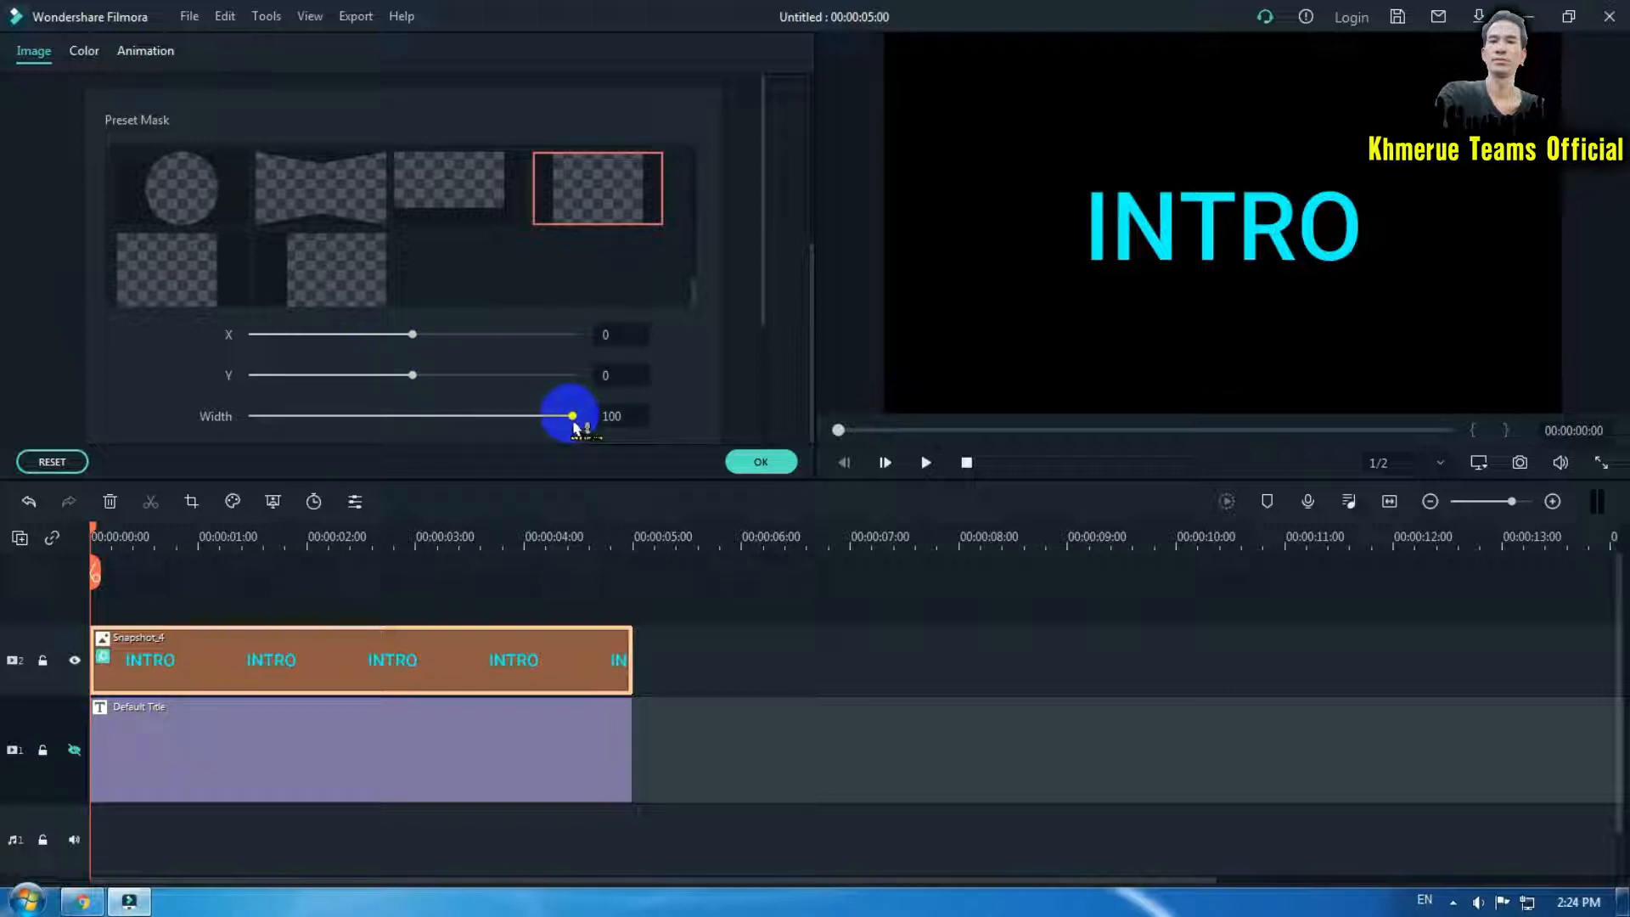
Mask the track 2 snapshot down to the letter I by setting the mask's Width to 3 and X to -127.
{"action": "left_click_drag", "start_coordinate": [574, 426], "coordinate": [268, 480]}
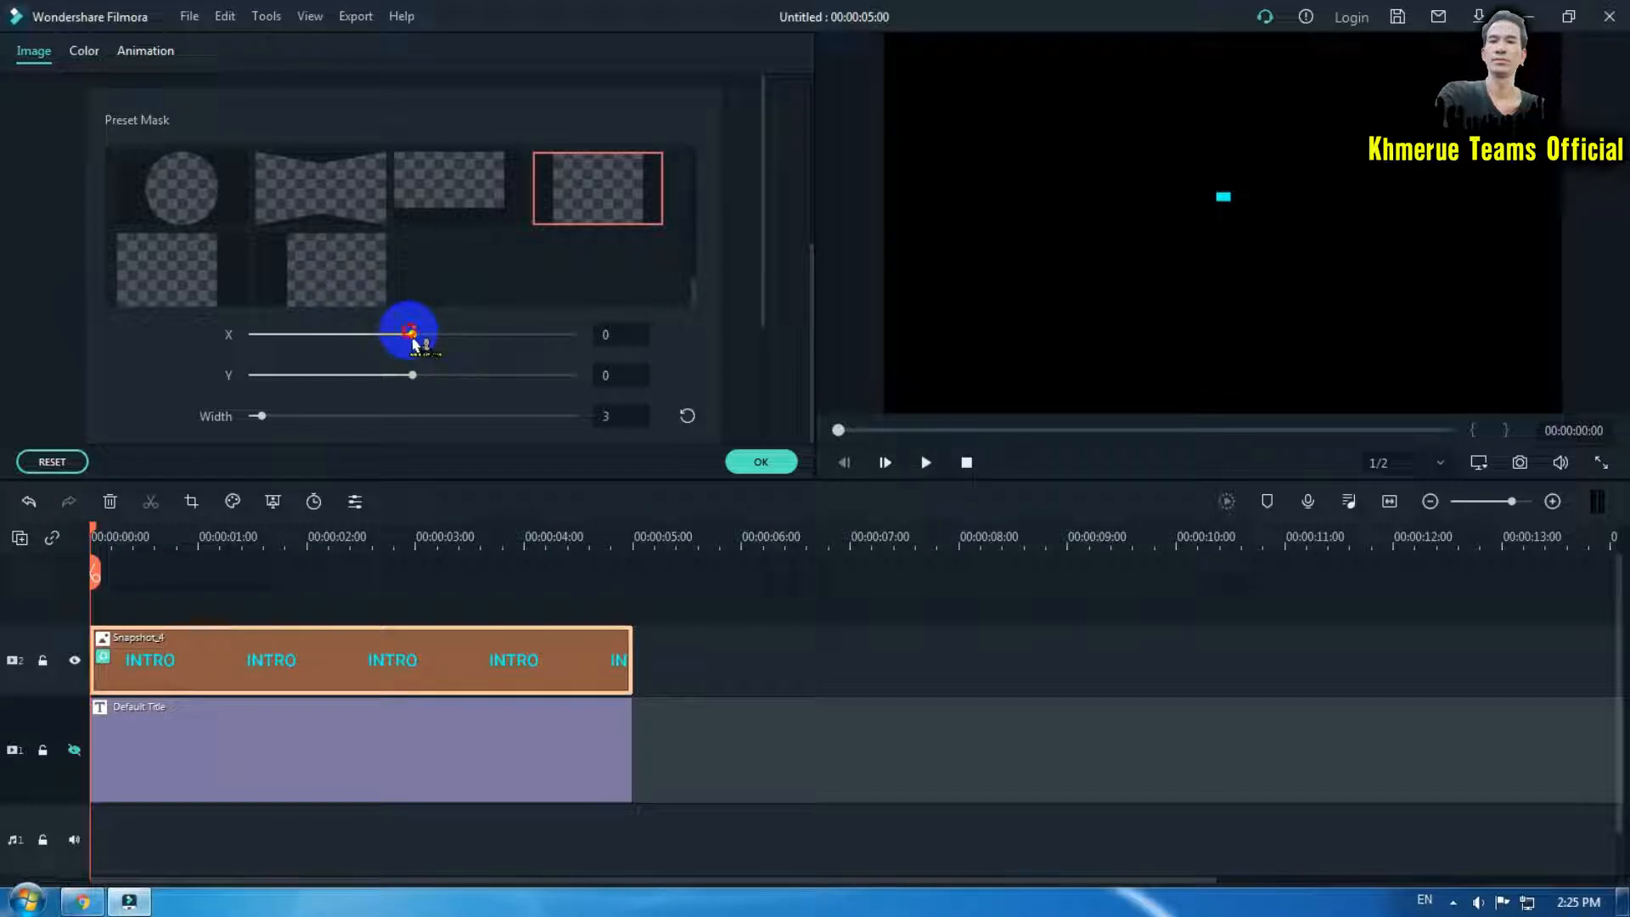
{"action": "mouse_move", "coordinate": [413, 340]}
{"action": "left_mouse_down"}
{"action": "mouse_move", "coordinate": [381, 346]}
{"action": "mouse_move", "coordinate": [393, 351]}
{"action": "left_mouse_up"}
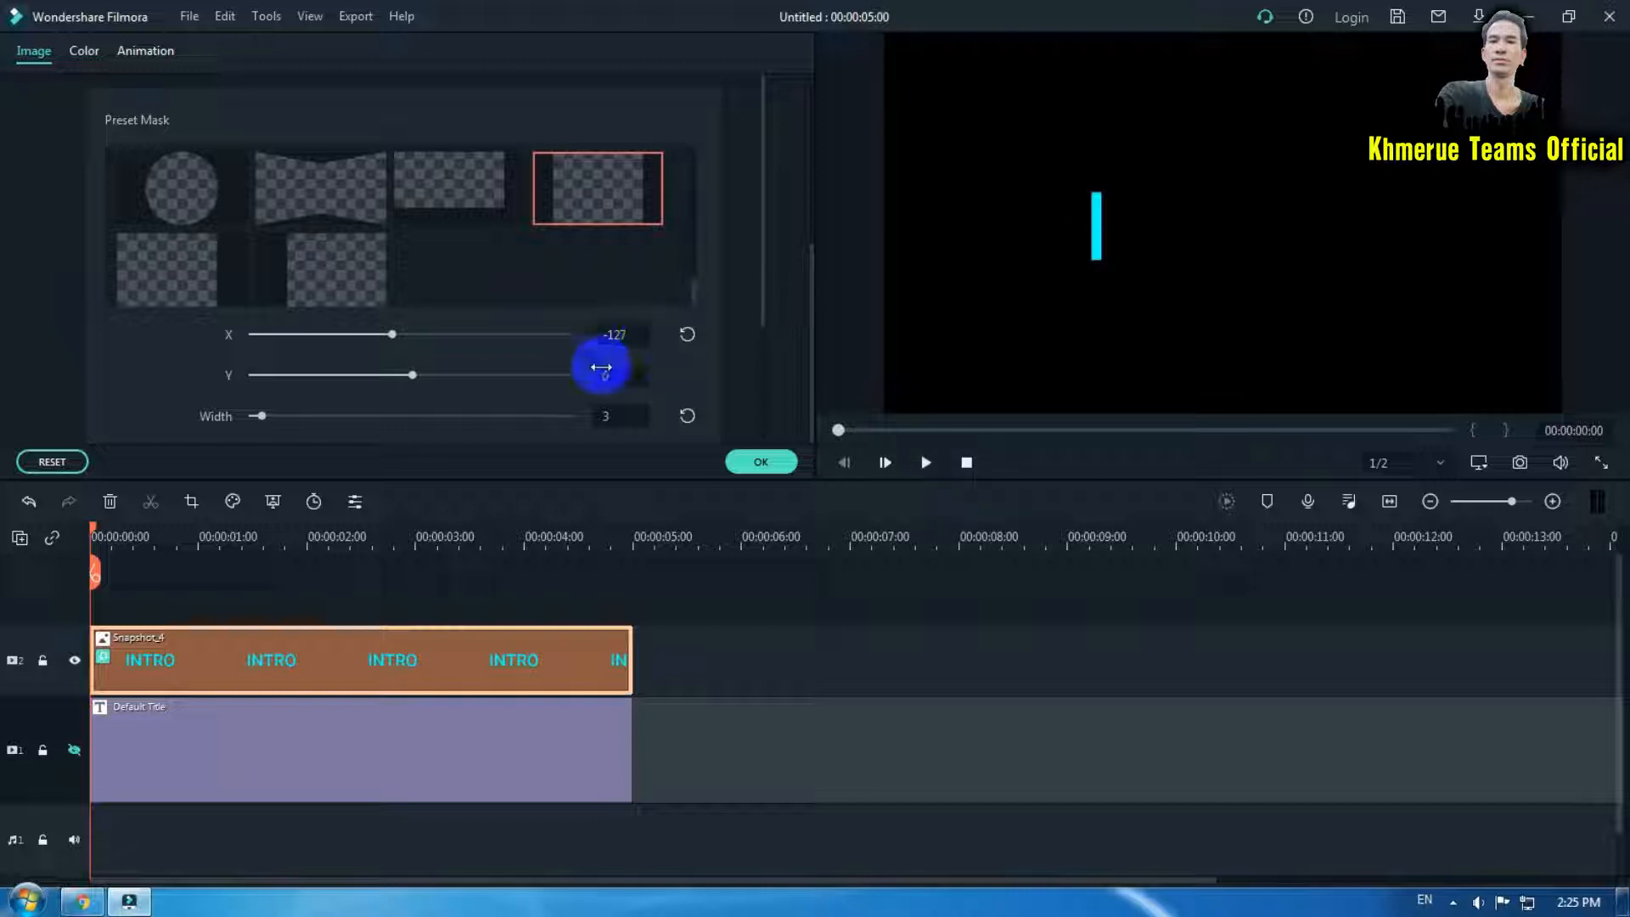
{"action": "scroll", "coordinate": [764, 321], "scroll_direction": "down", "scroll_amount": 1}
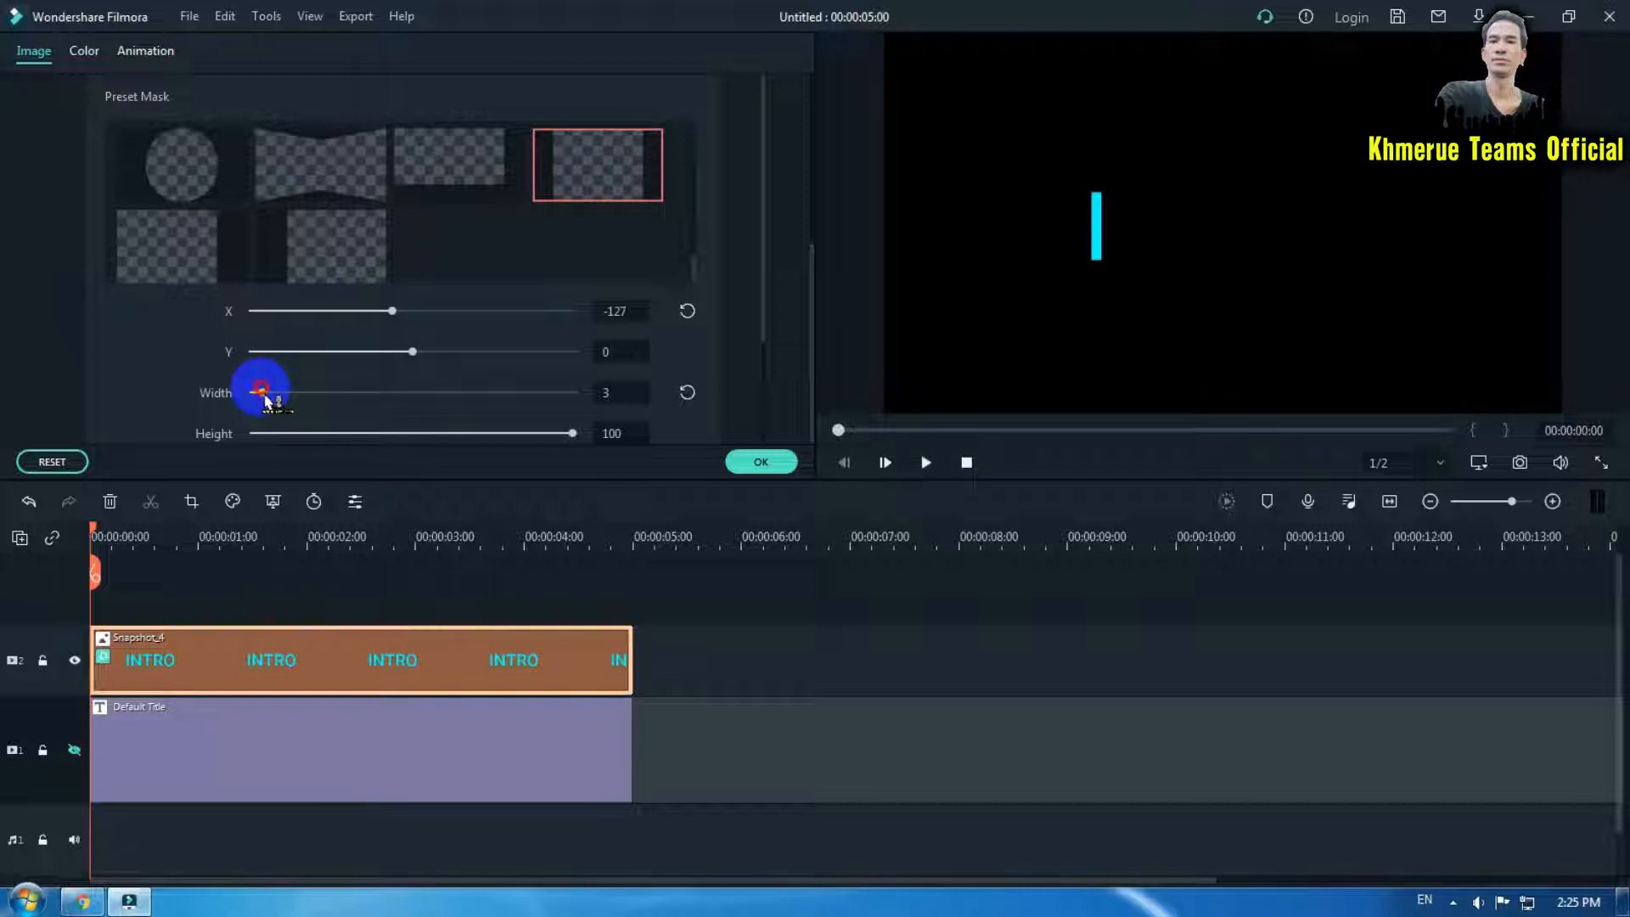
{"action": "scroll", "coordinate": [261, 390], "scroll_direction": "up", "scroll_amount": 1}
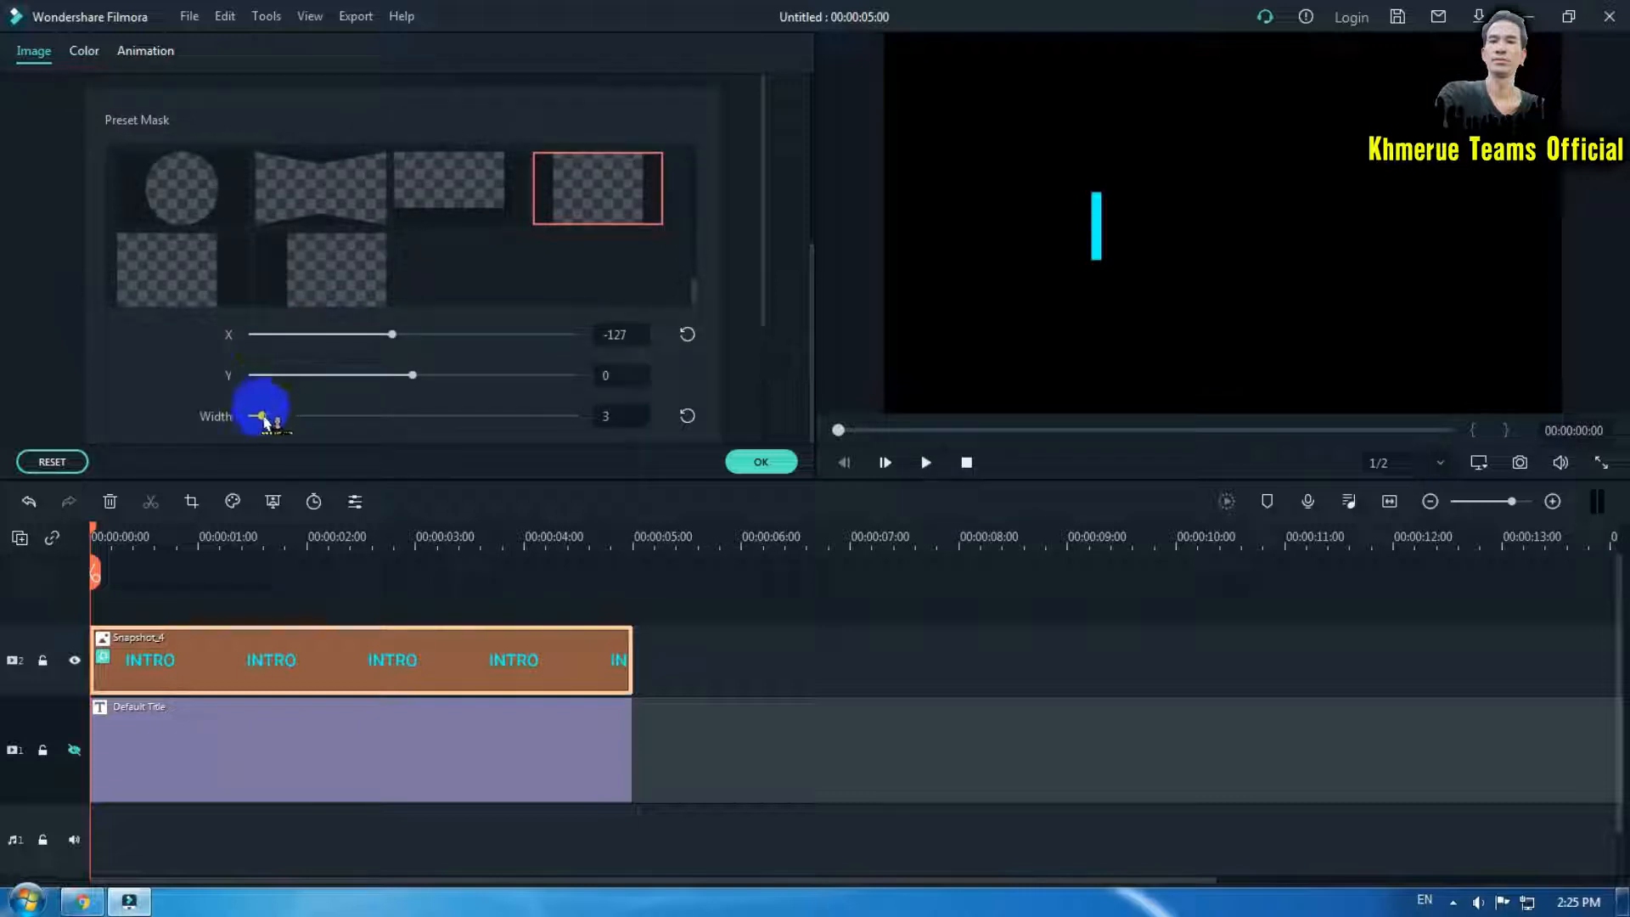
{"action": "left_click", "coordinate": [261, 415]}
{"action": "left_click_drag", "start_coordinate": [262, 415], "coordinate": [262, 417]}
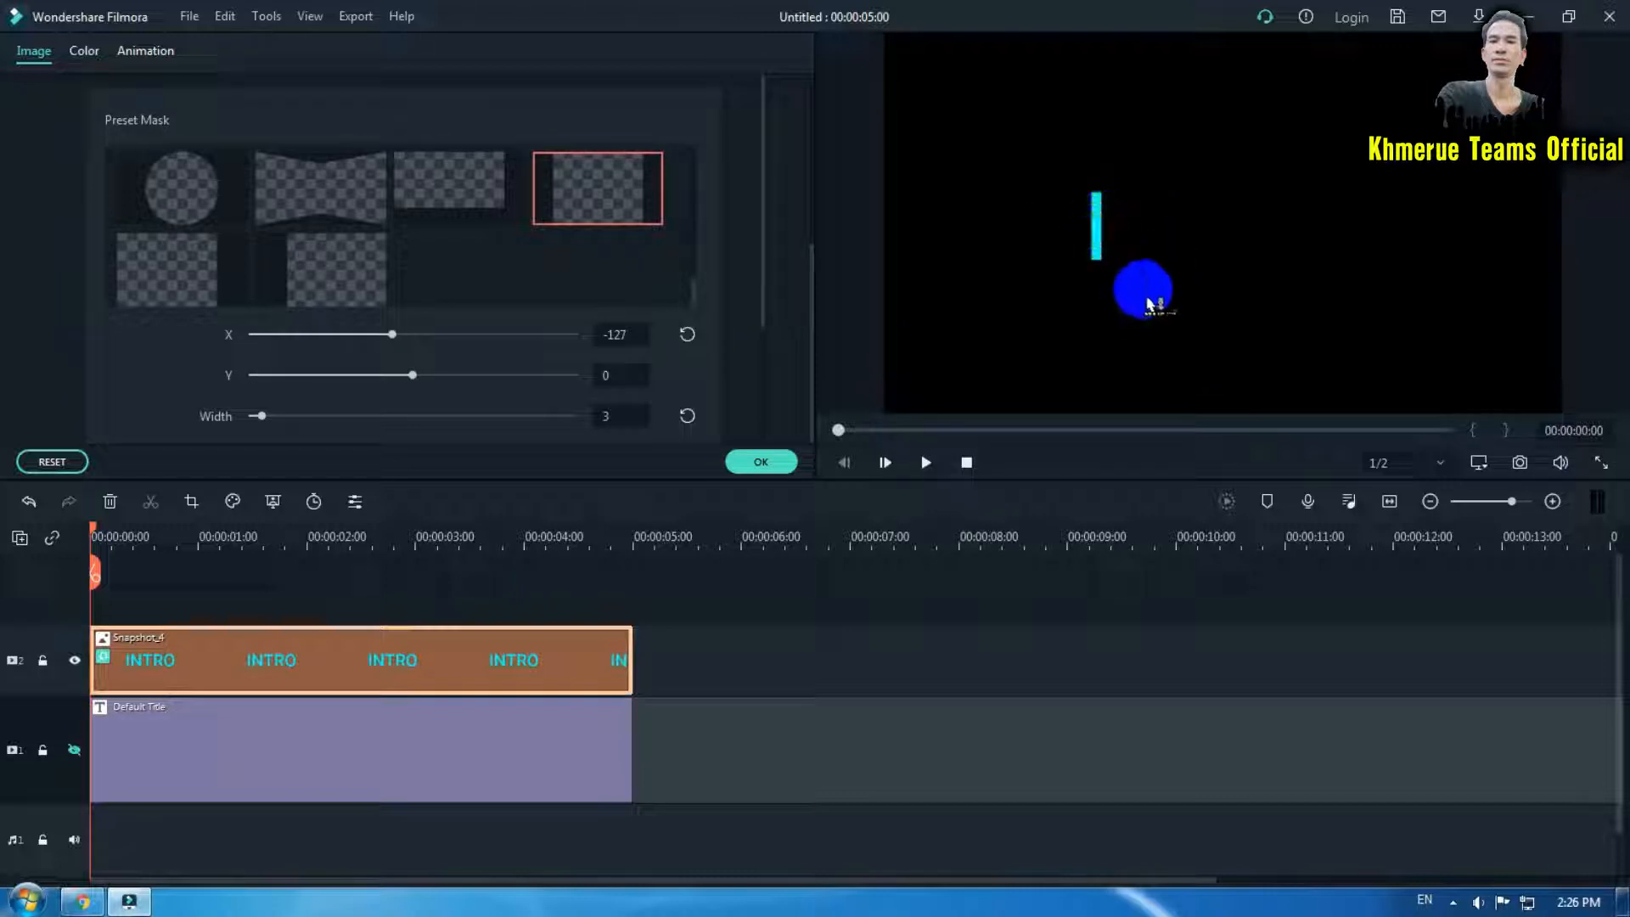
Copy the masked snapshot clip and paste it at the start of a new video track 3.
{"action": "right_click", "coordinate": [393, 667]}
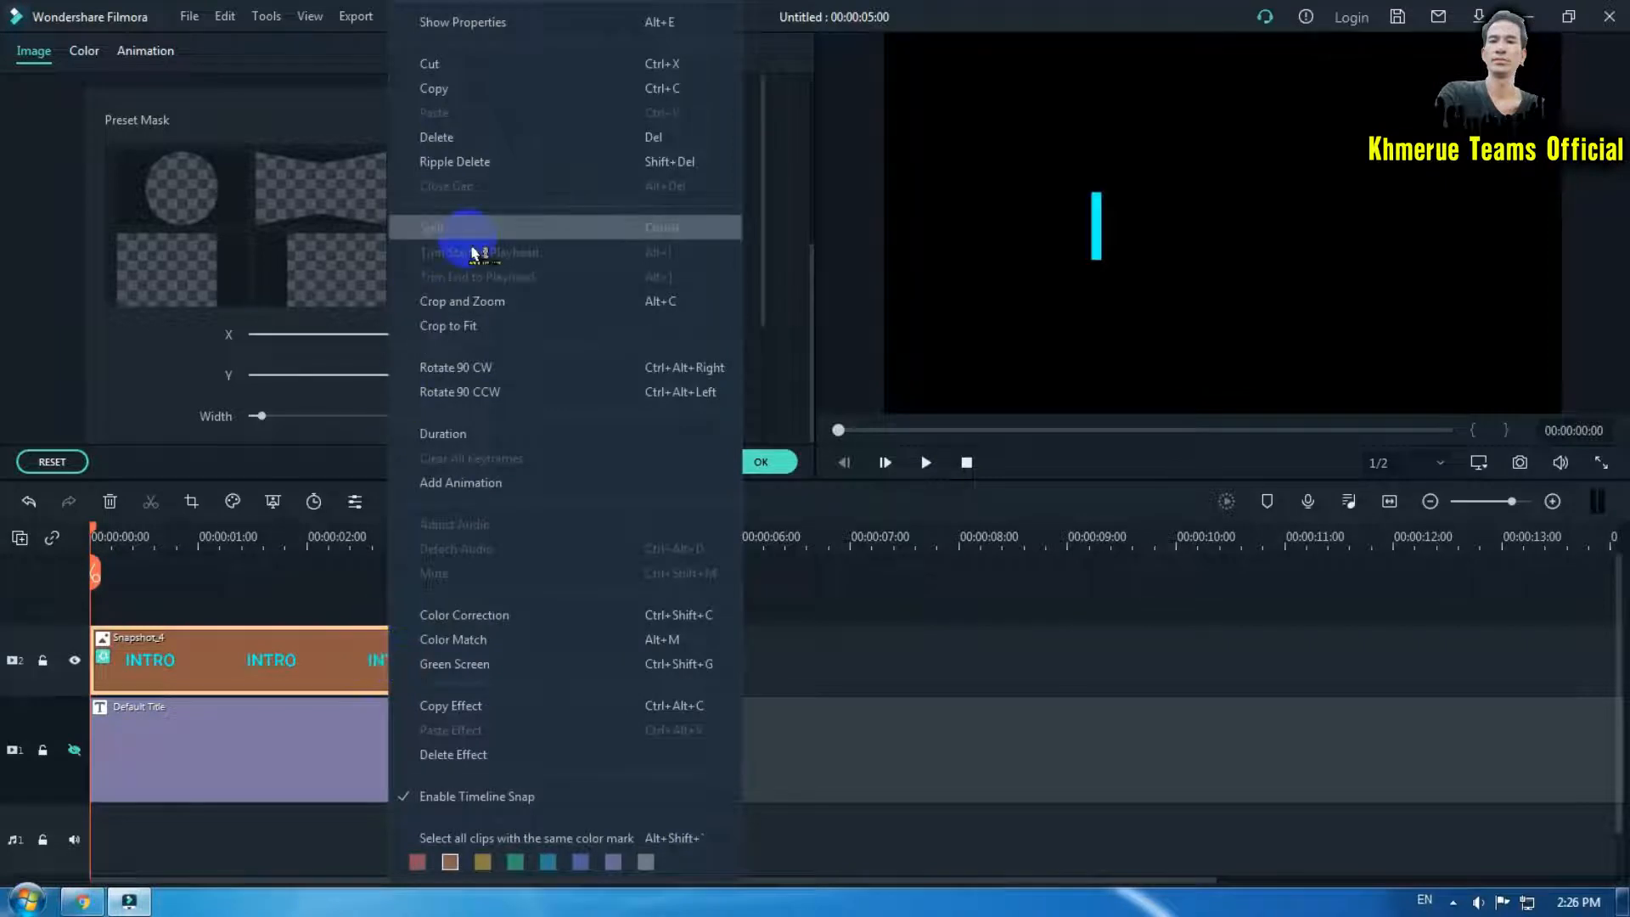
{"action": "left_click", "coordinate": [539, 93]}
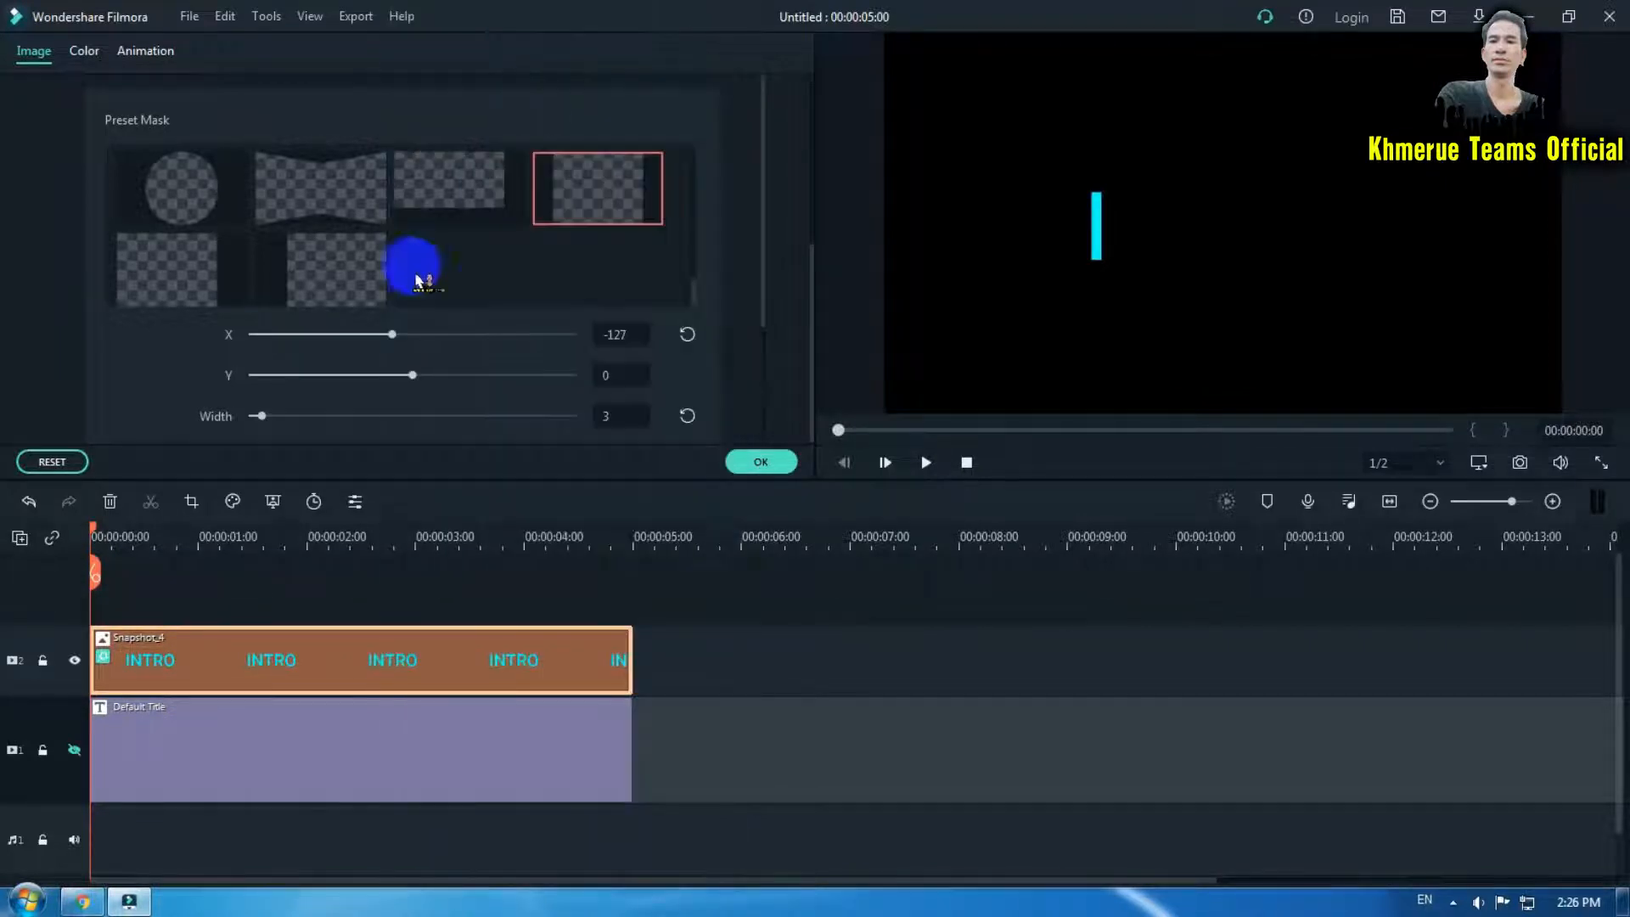
{"action": "left_click", "coordinate": [18, 543]}
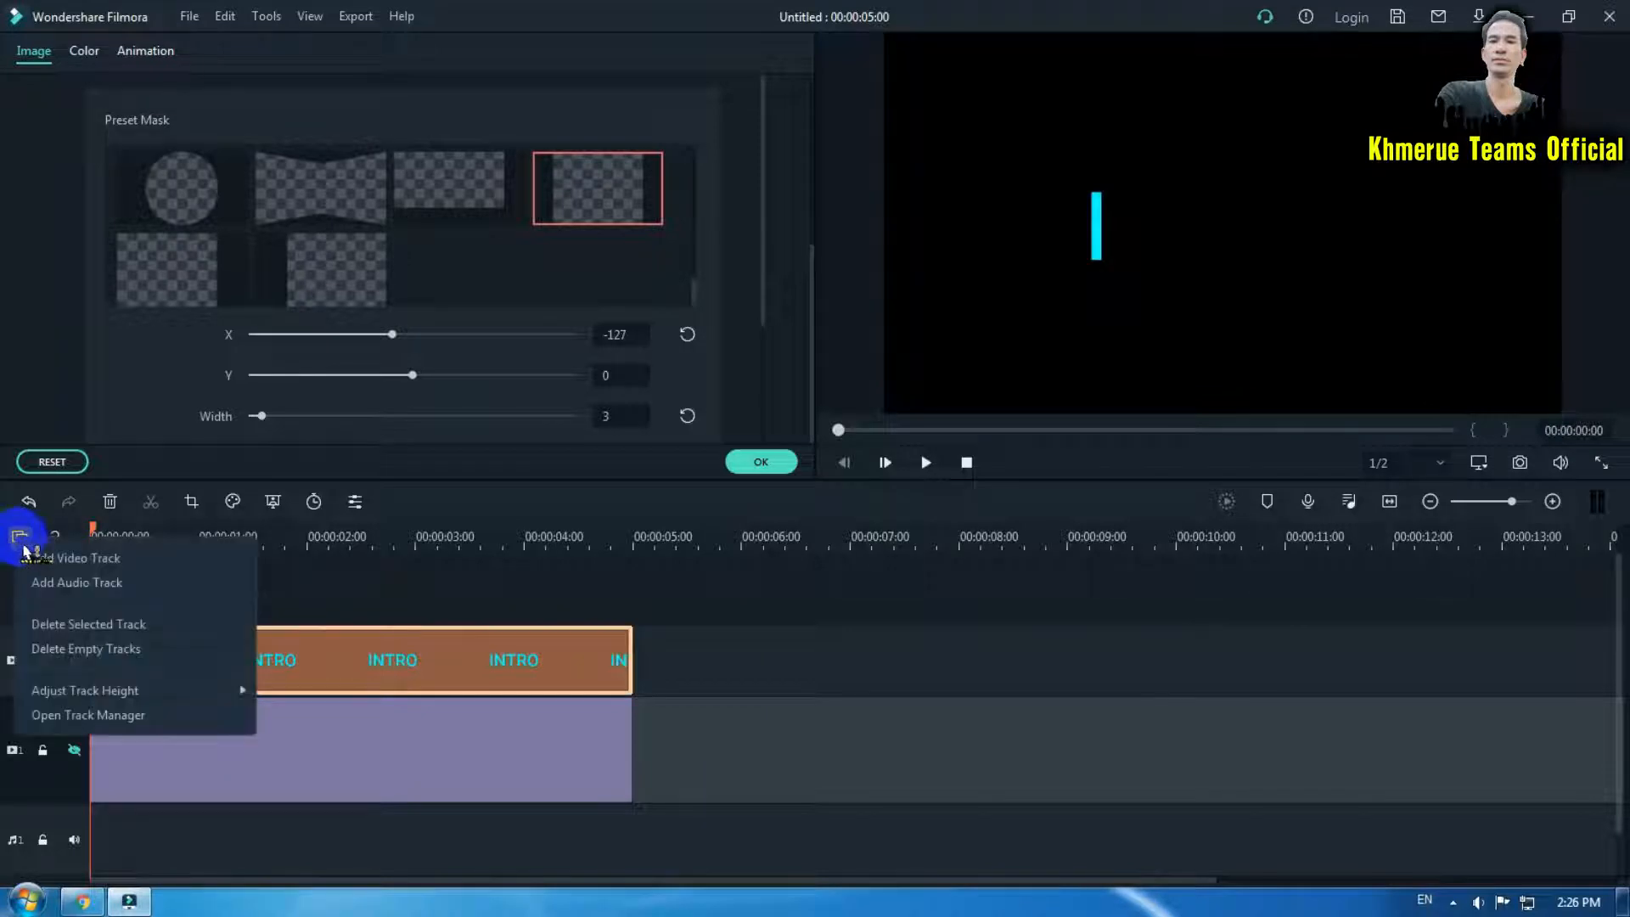
{"action": "left_click", "coordinate": [101, 574]}
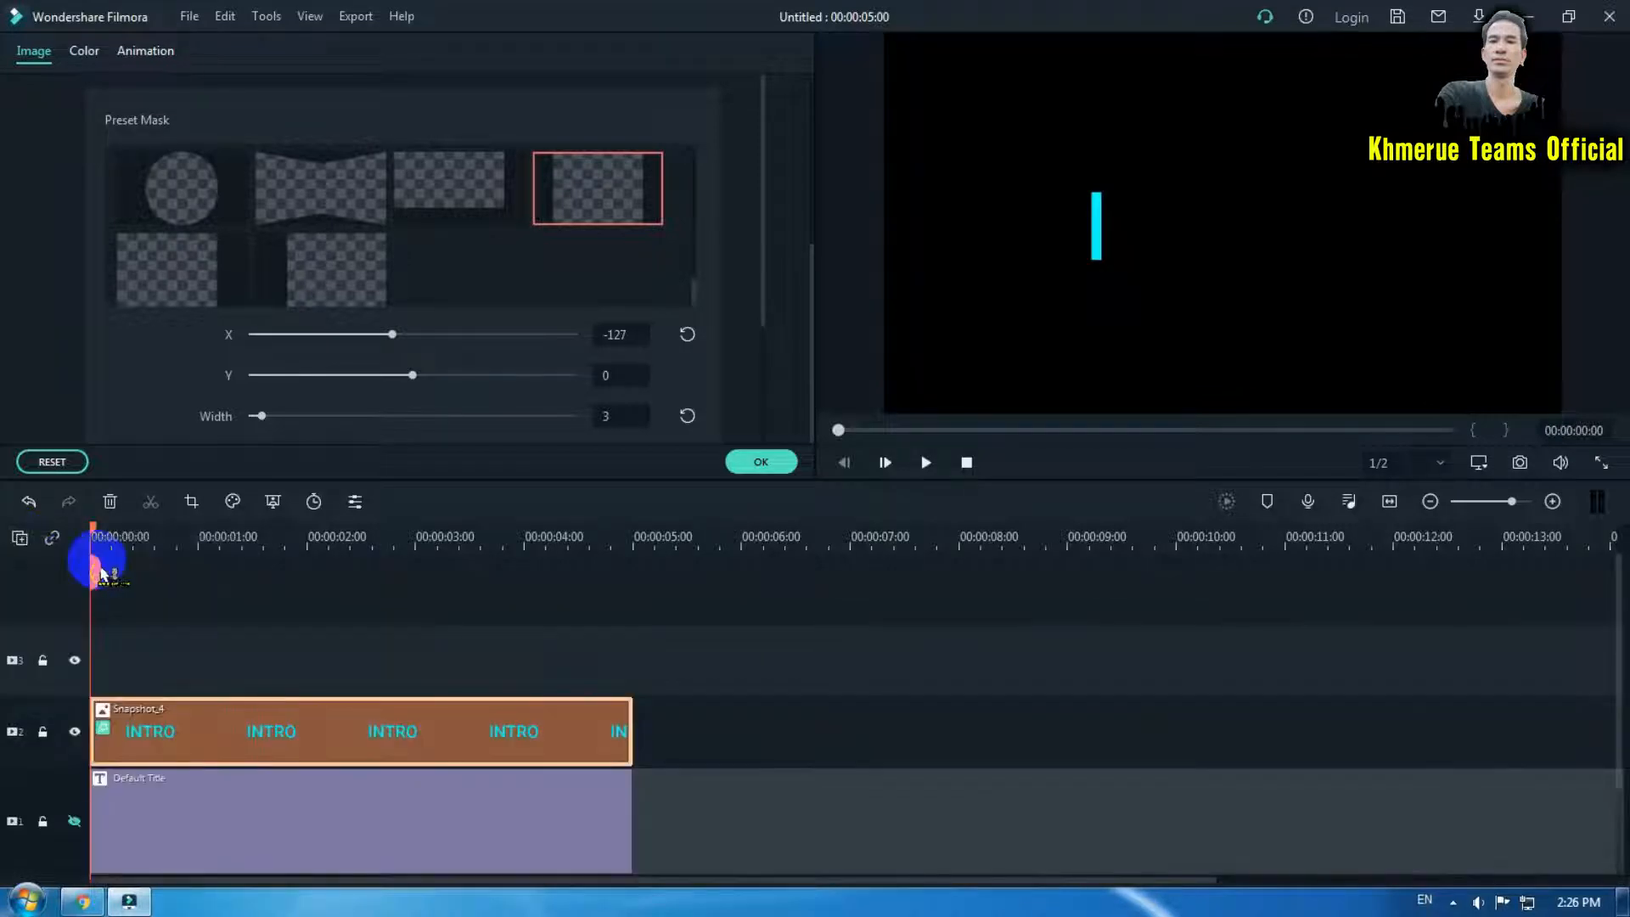
{"action": "left_click", "coordinate": [171, 637]}
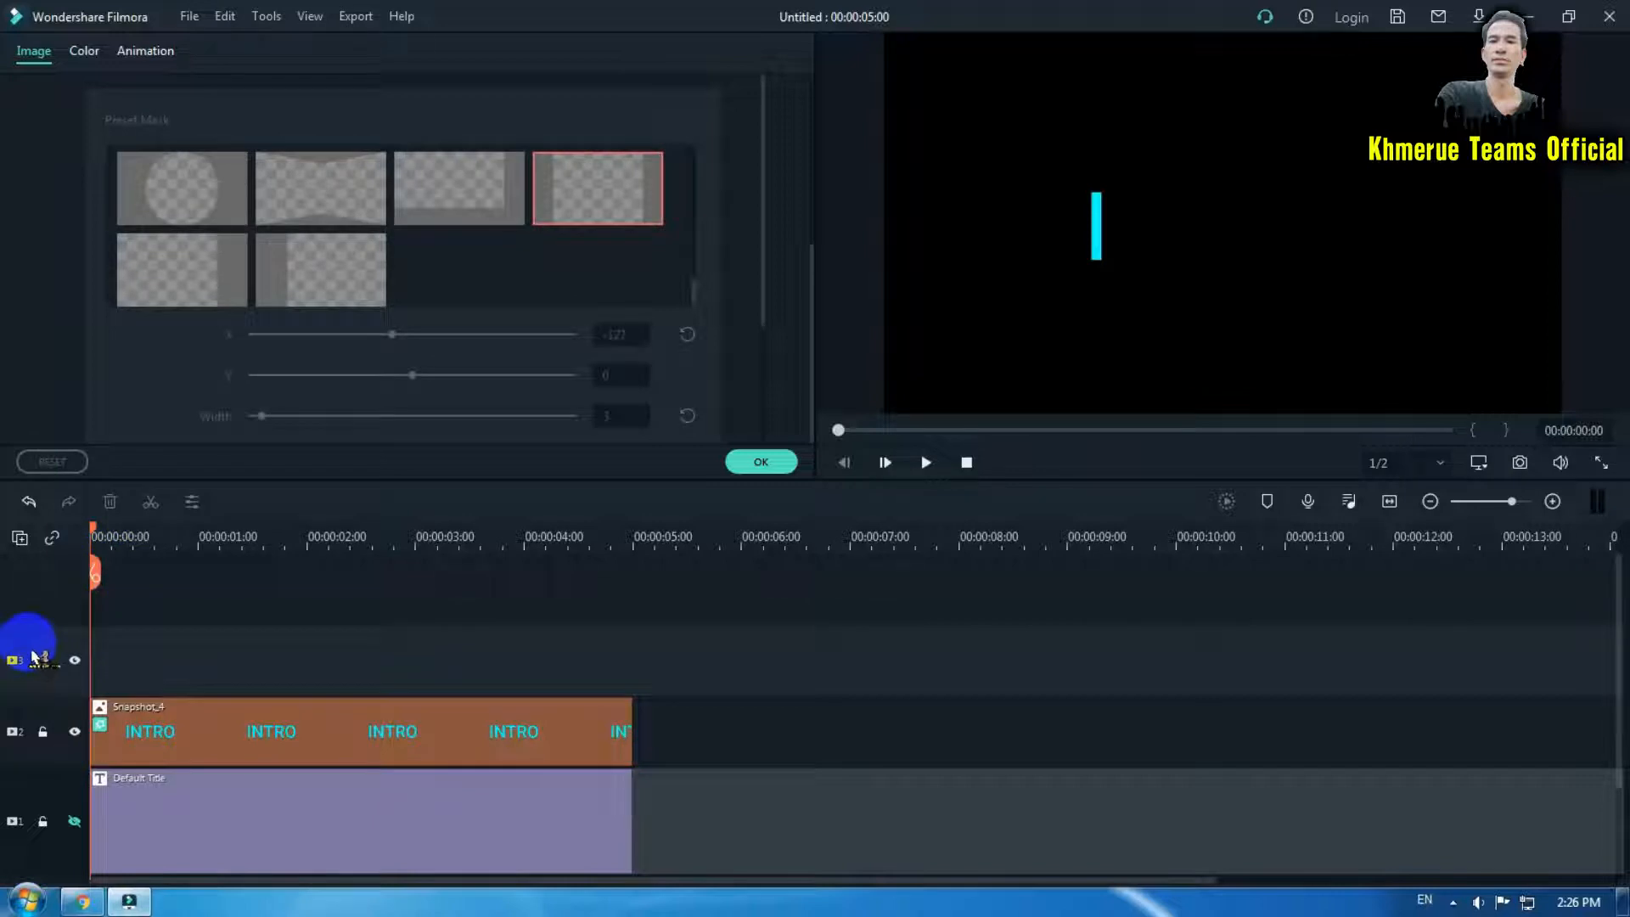
{"action": "right_click", "coordinate": [244, 656]}
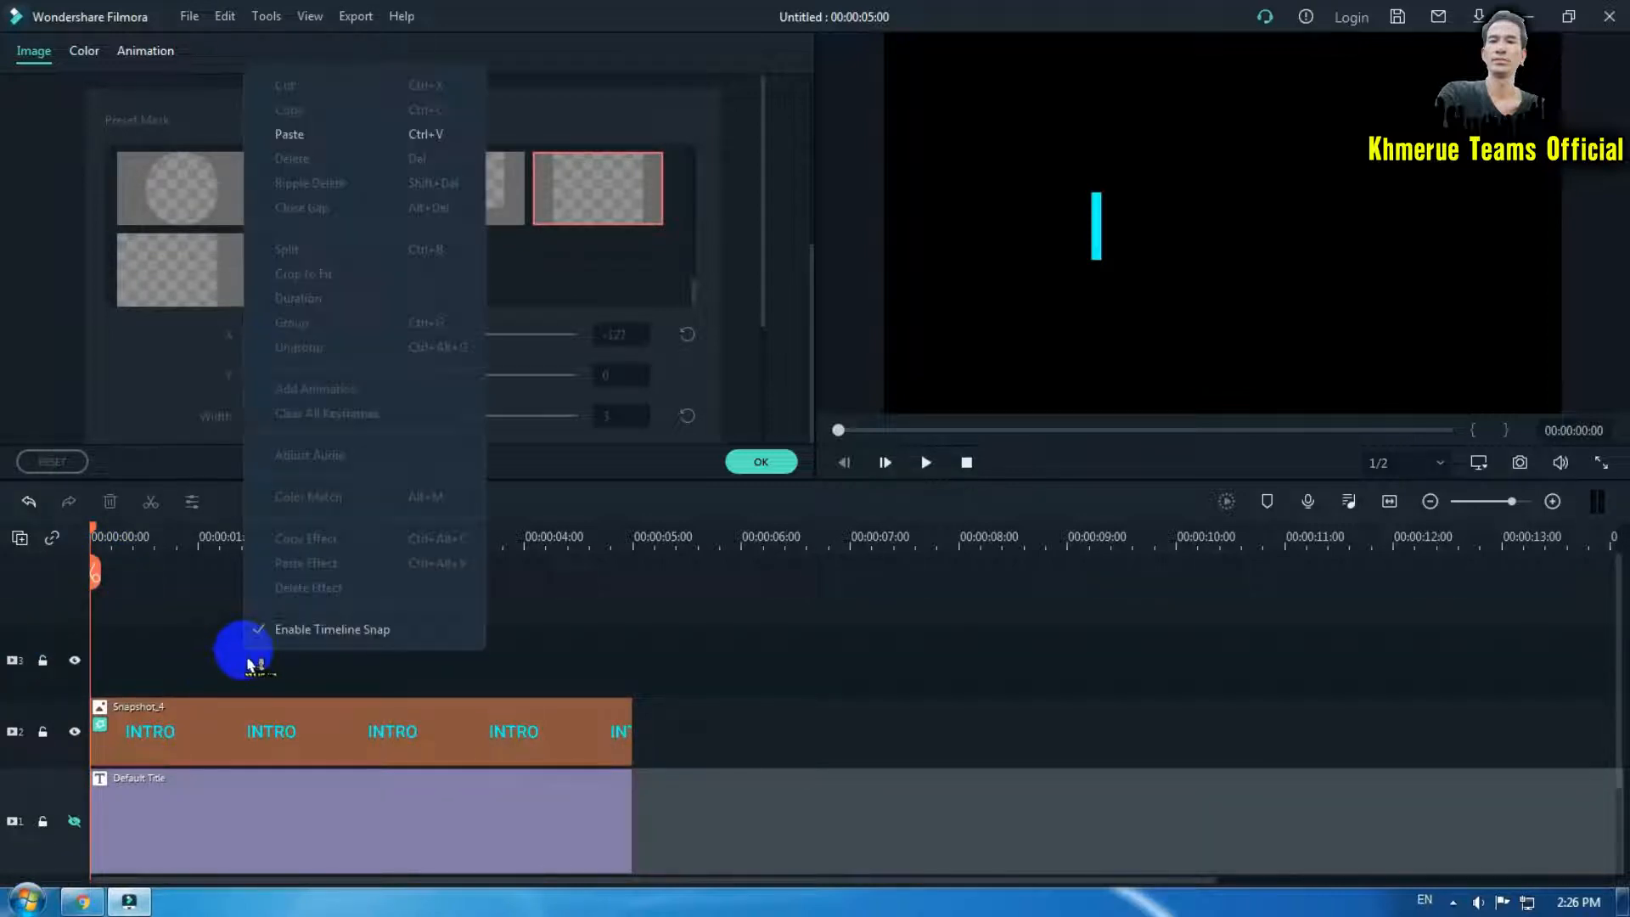
{"action": "left_click", "coordinate": [357, 136]}
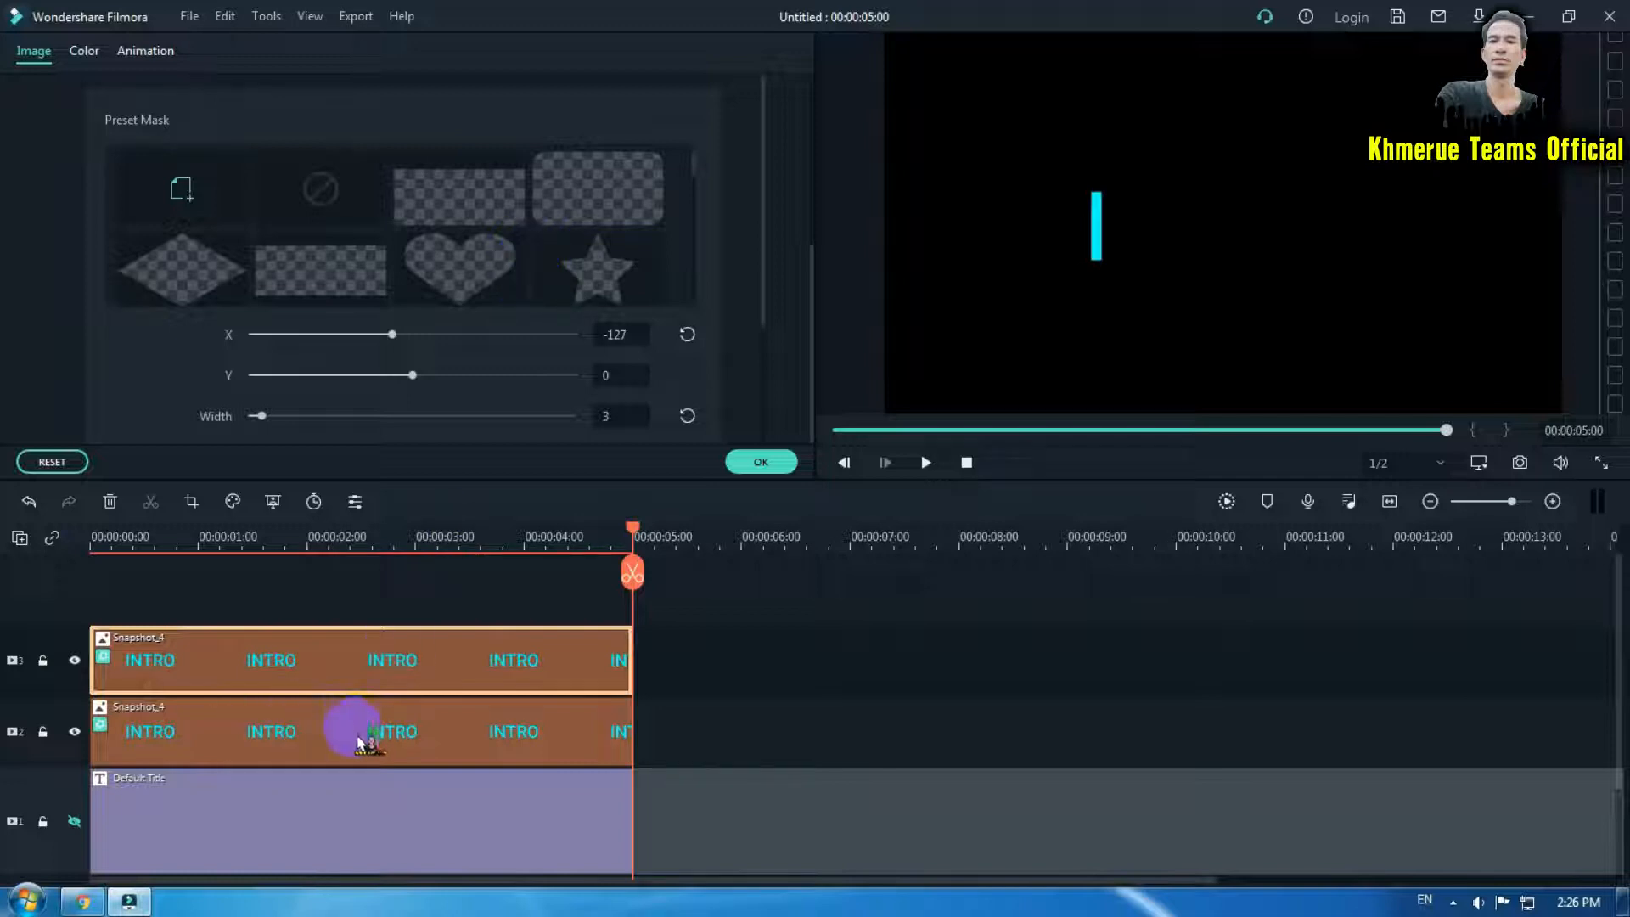
Mask the track 3 snapshot to the letter T by setting the mask's X to -17 and Width to 14.
{"action": "left_click", "coordinate": [442, 745]}
{"action": "left_click", "coordinate": [427, 655]}
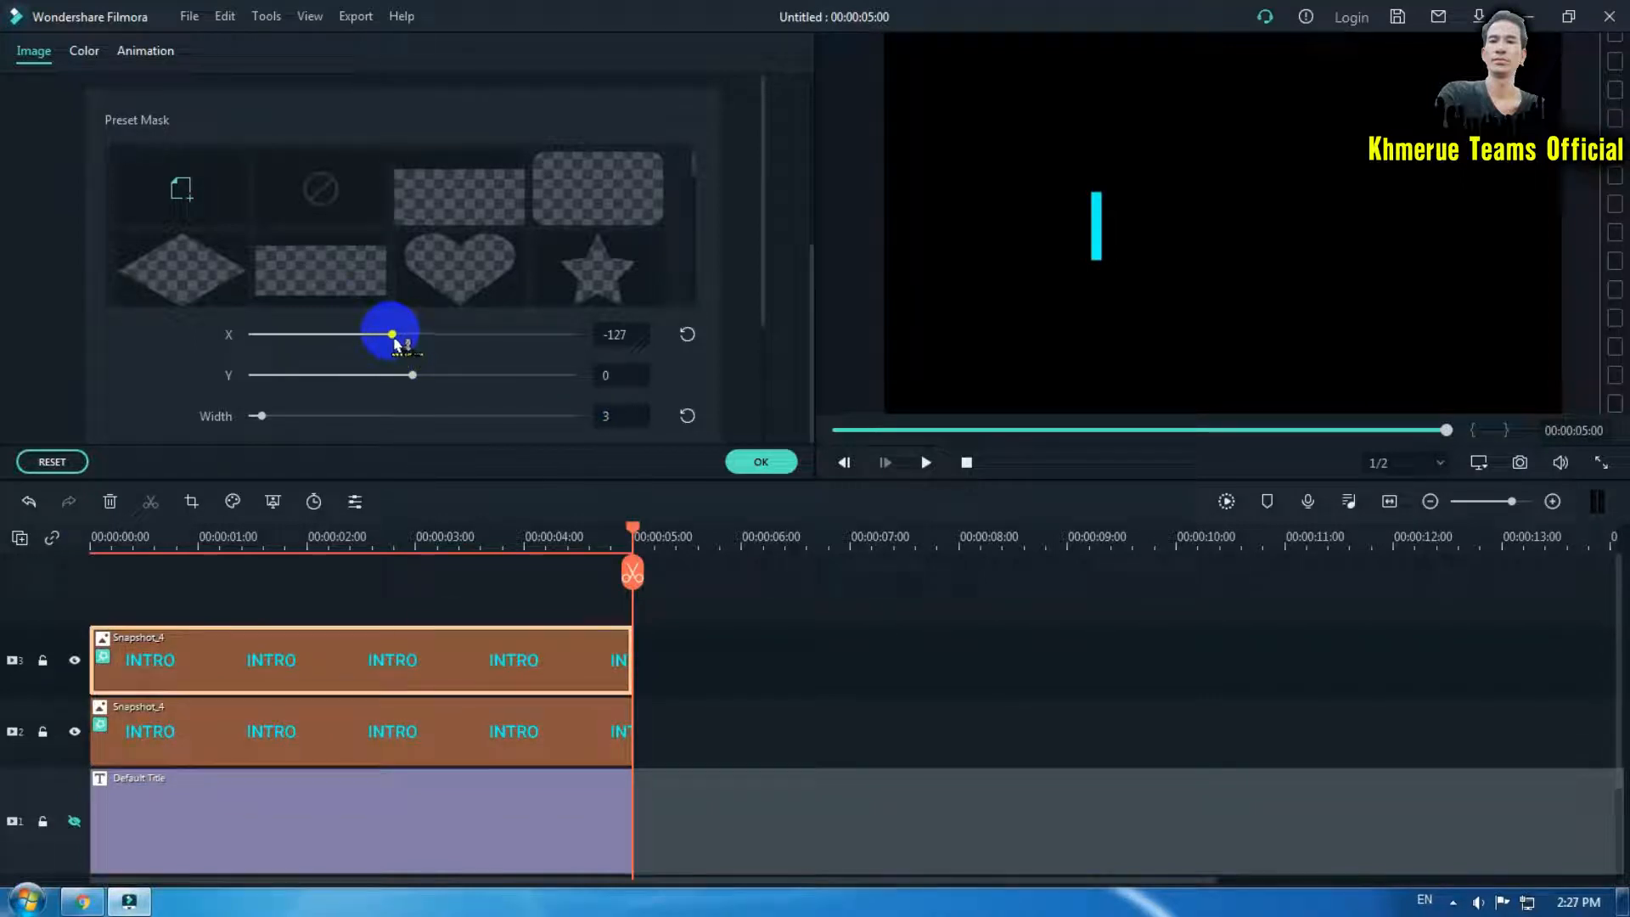
{"action": "mouse_move", "coordinate": [395, 341]}
{"action": "left_mouse_down"}
{"action": "mouse_move", "coordinate": [440, 347]}
{"action": "mouse_move", "coordinate": [414, 351]}
{"action": "left_mouse_up"}
{"action": "left_click_drag", "start_coordinate": [262, 416], "coordinate": [278, 416]}
{"action": "left_click_drag", "start_coordinate": [414, 336], "coordinate": [408, 336]}
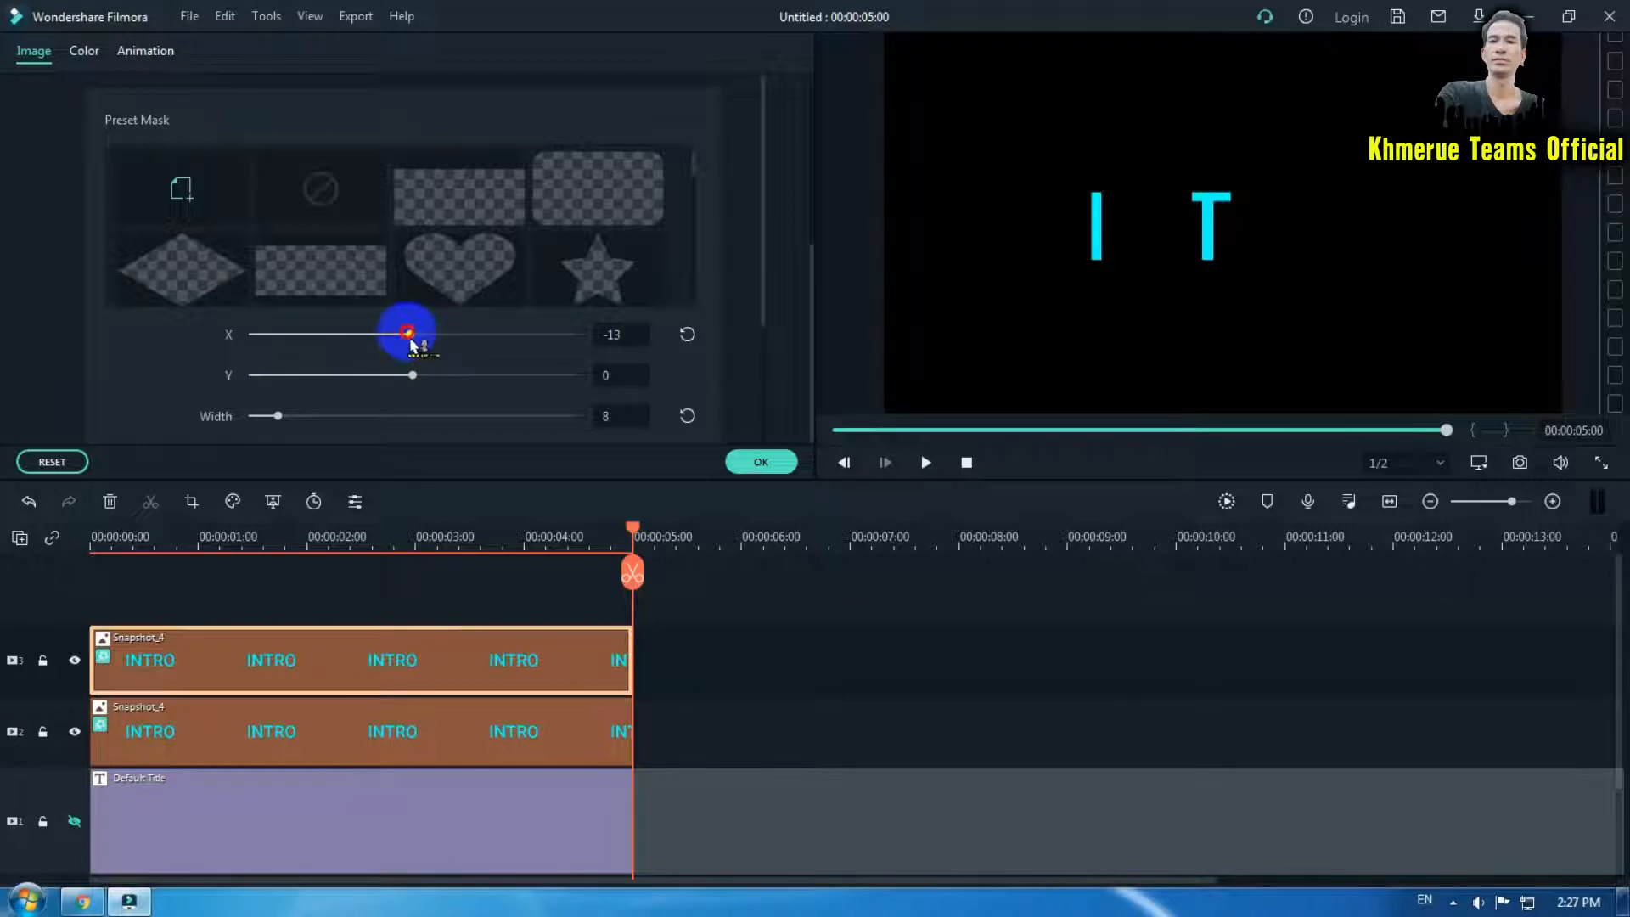
{"action": "left_click_drag", "start_coordinate": [276, 416], "coordinate": [301, 416]}
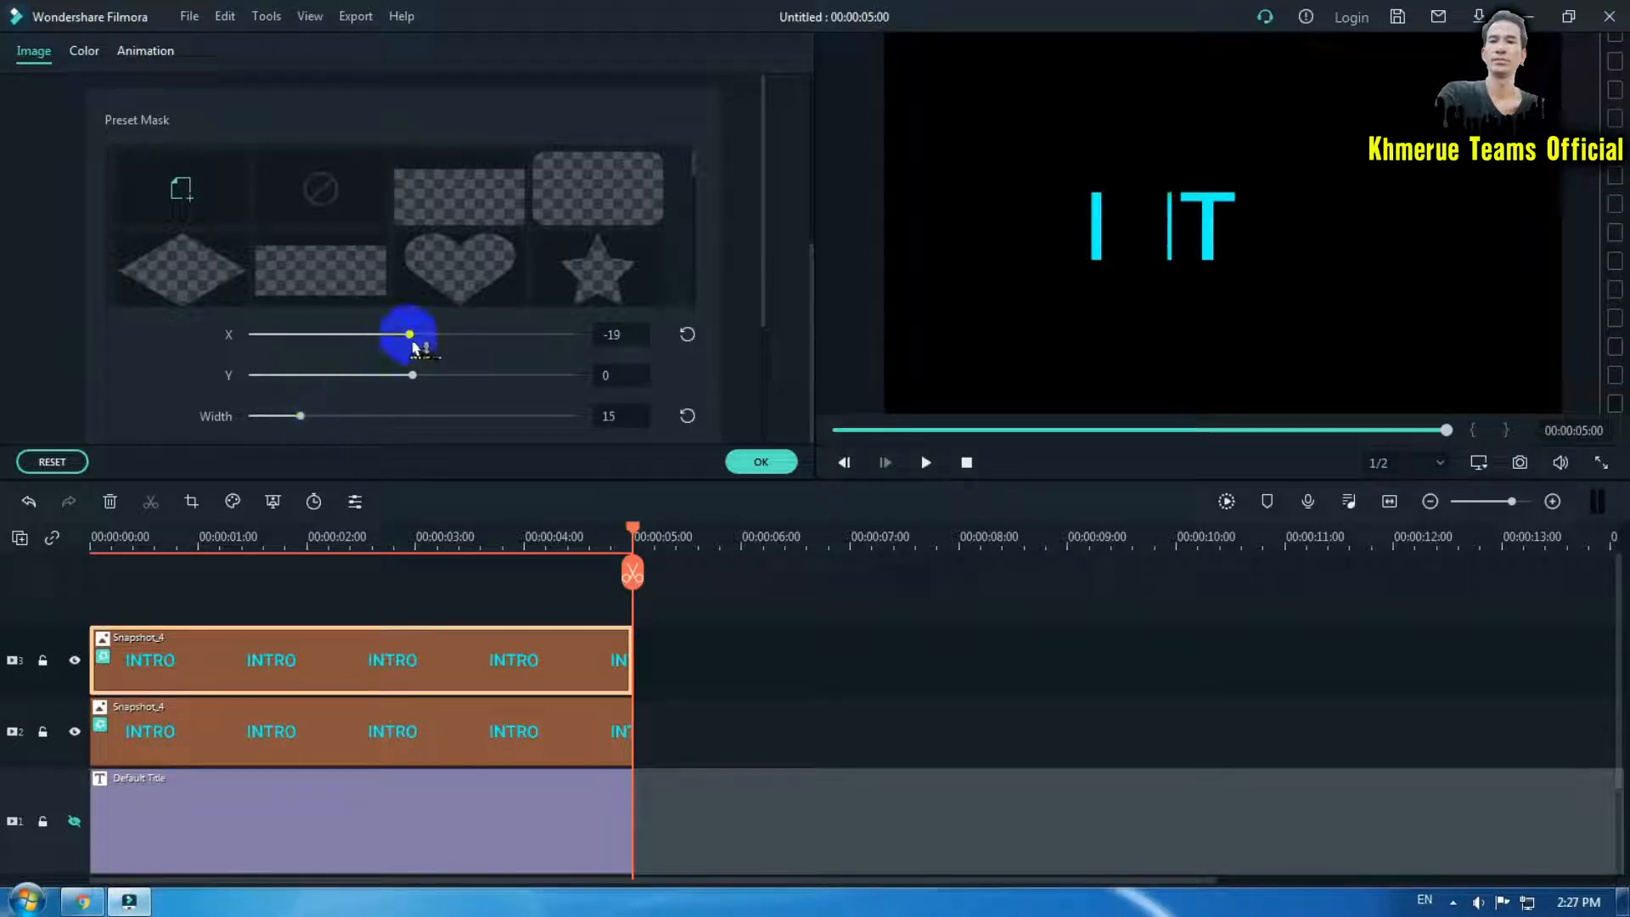
{"action": "left_click_drag", "start_coordinate": [413, 348], "coordinate": [416, 348]}
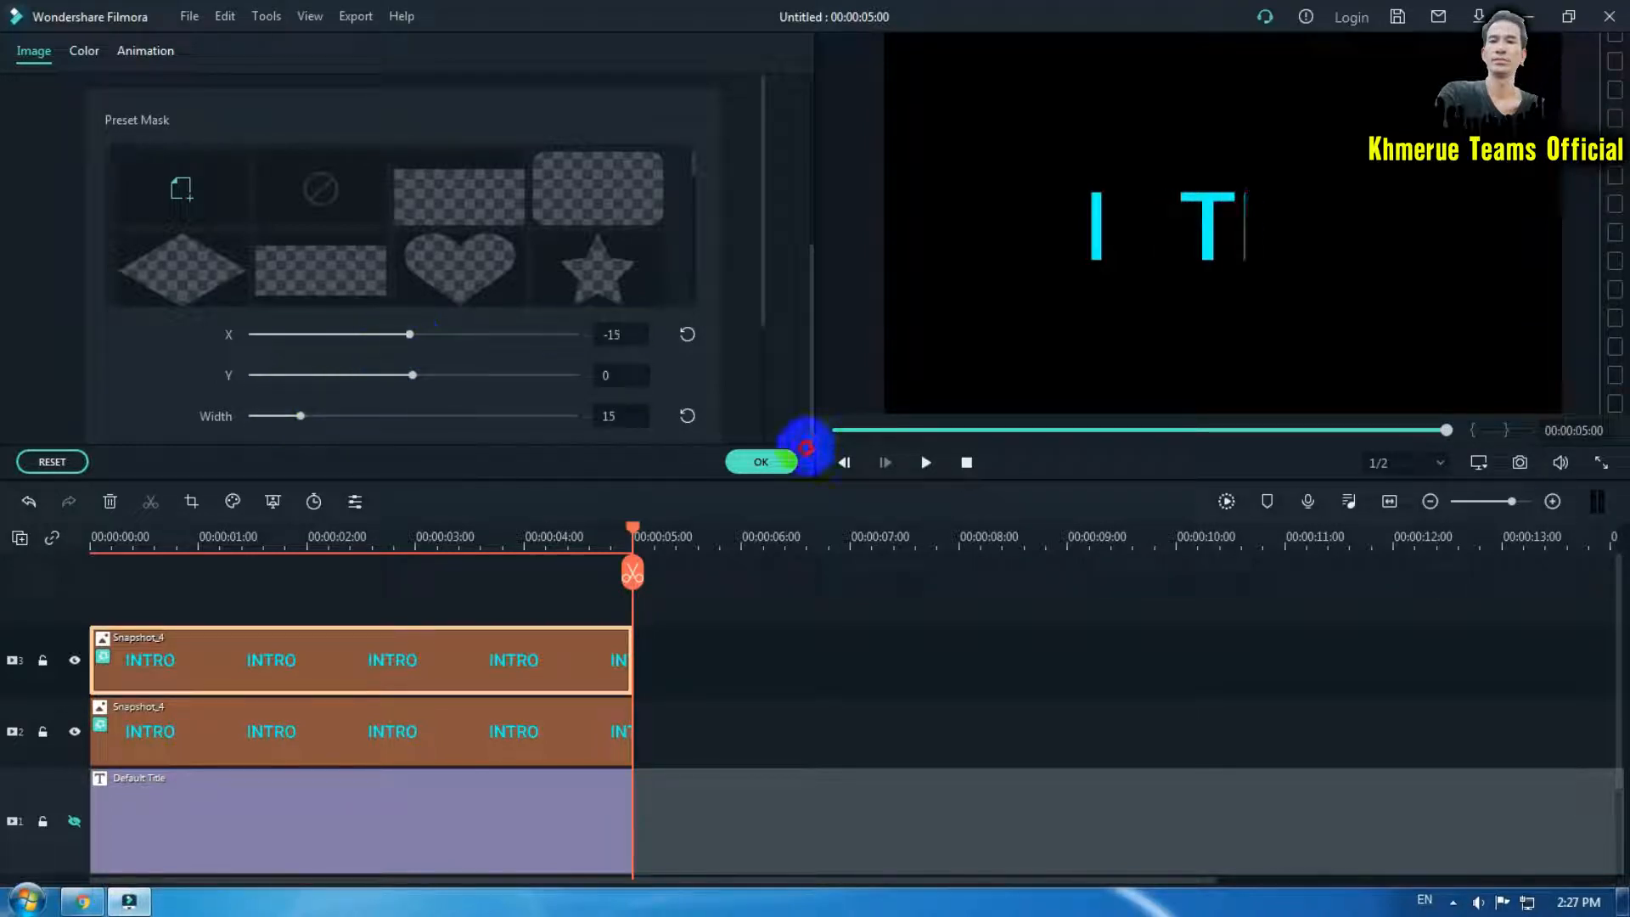
{"action": "left_click_drag", "start_coordinate": [302, 416], "coordinate": [296, 416]}
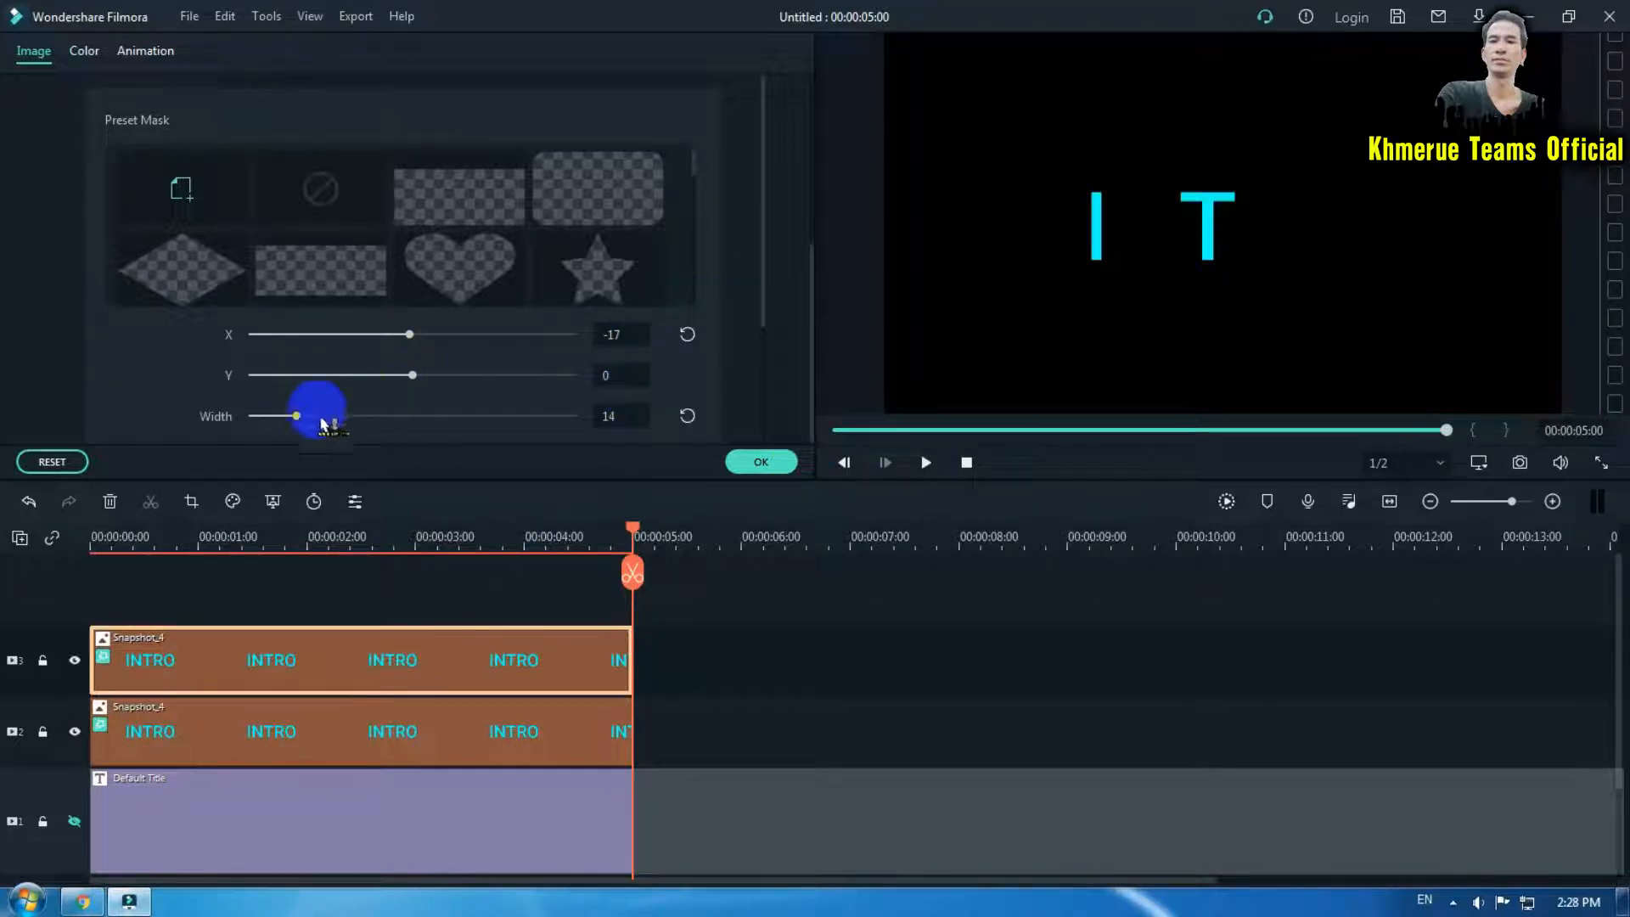
Narrow the track 3 mask to the T's stem with Width 4 and Y -171, show the Default Title track and confirm the edits.
{"action": "left_click_drag", "start_coordinate": [323, 422], "coordinate": [268, 417]}
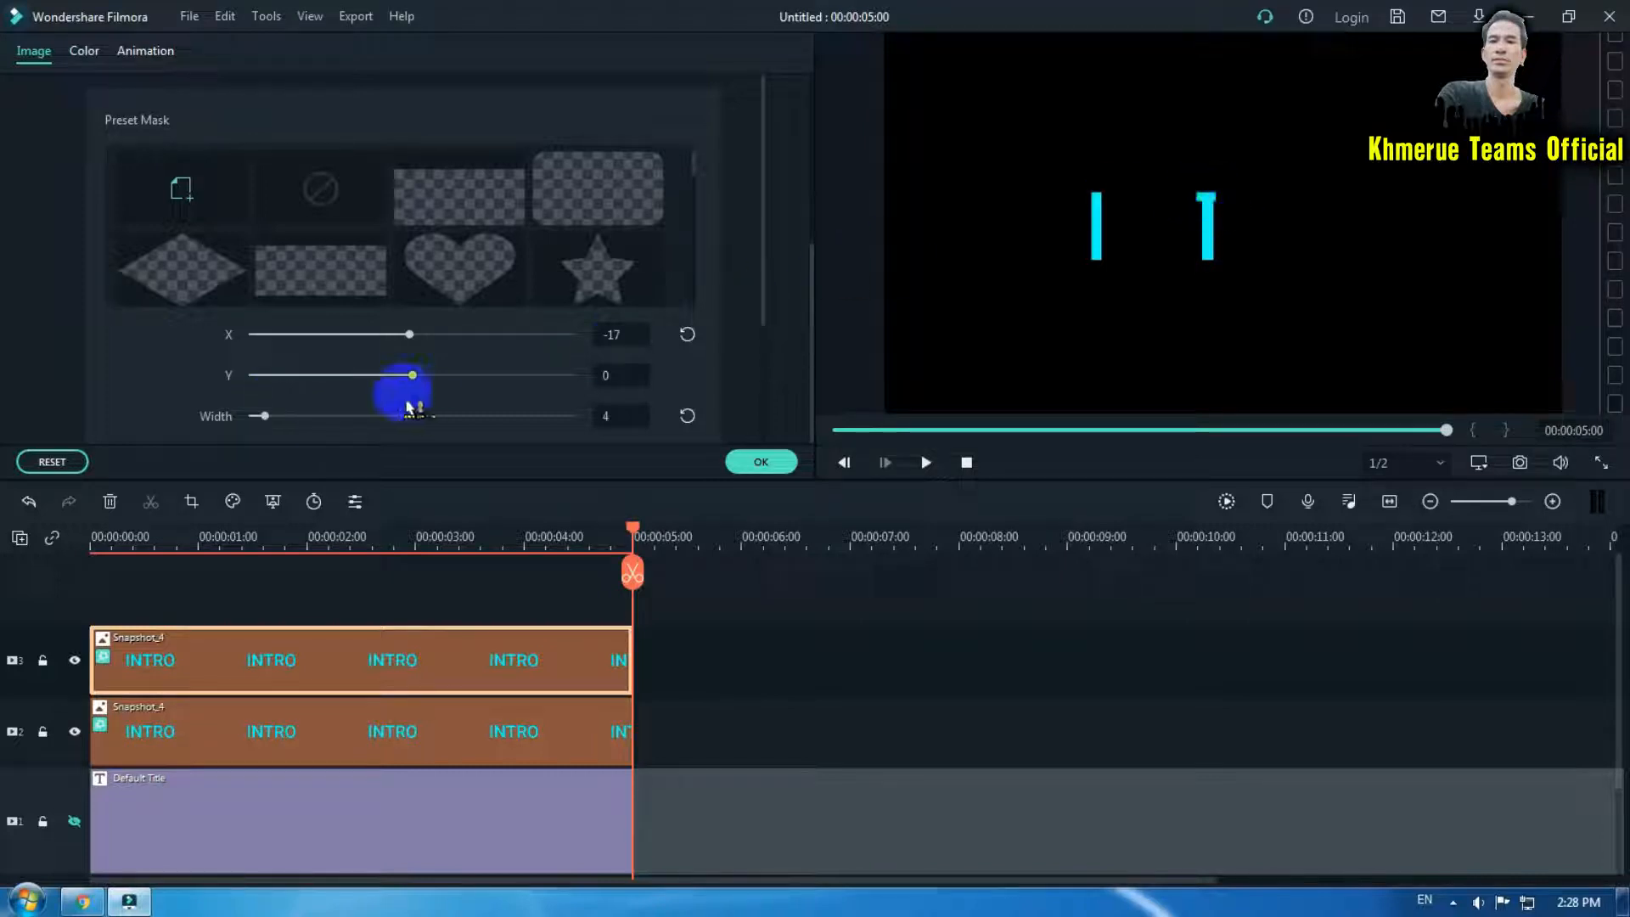
{"action": "left_click_drag", "start_coordinate": [414, 384], "coordinate": [403, 381]}
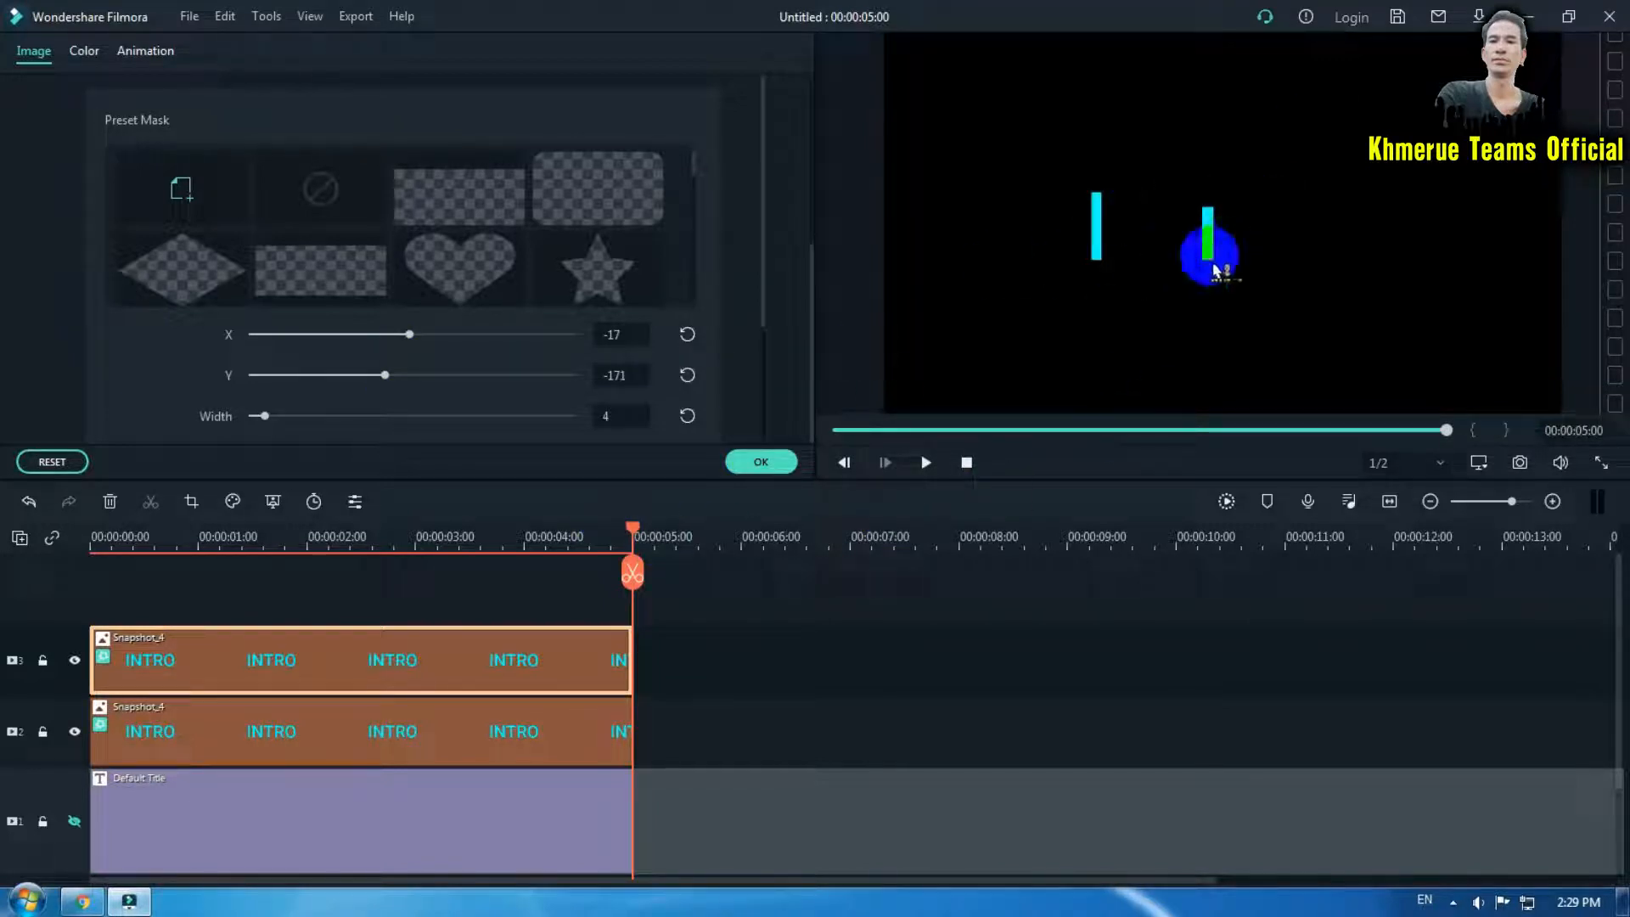
{"action": "left_click", "coordinate": [75, 822]}
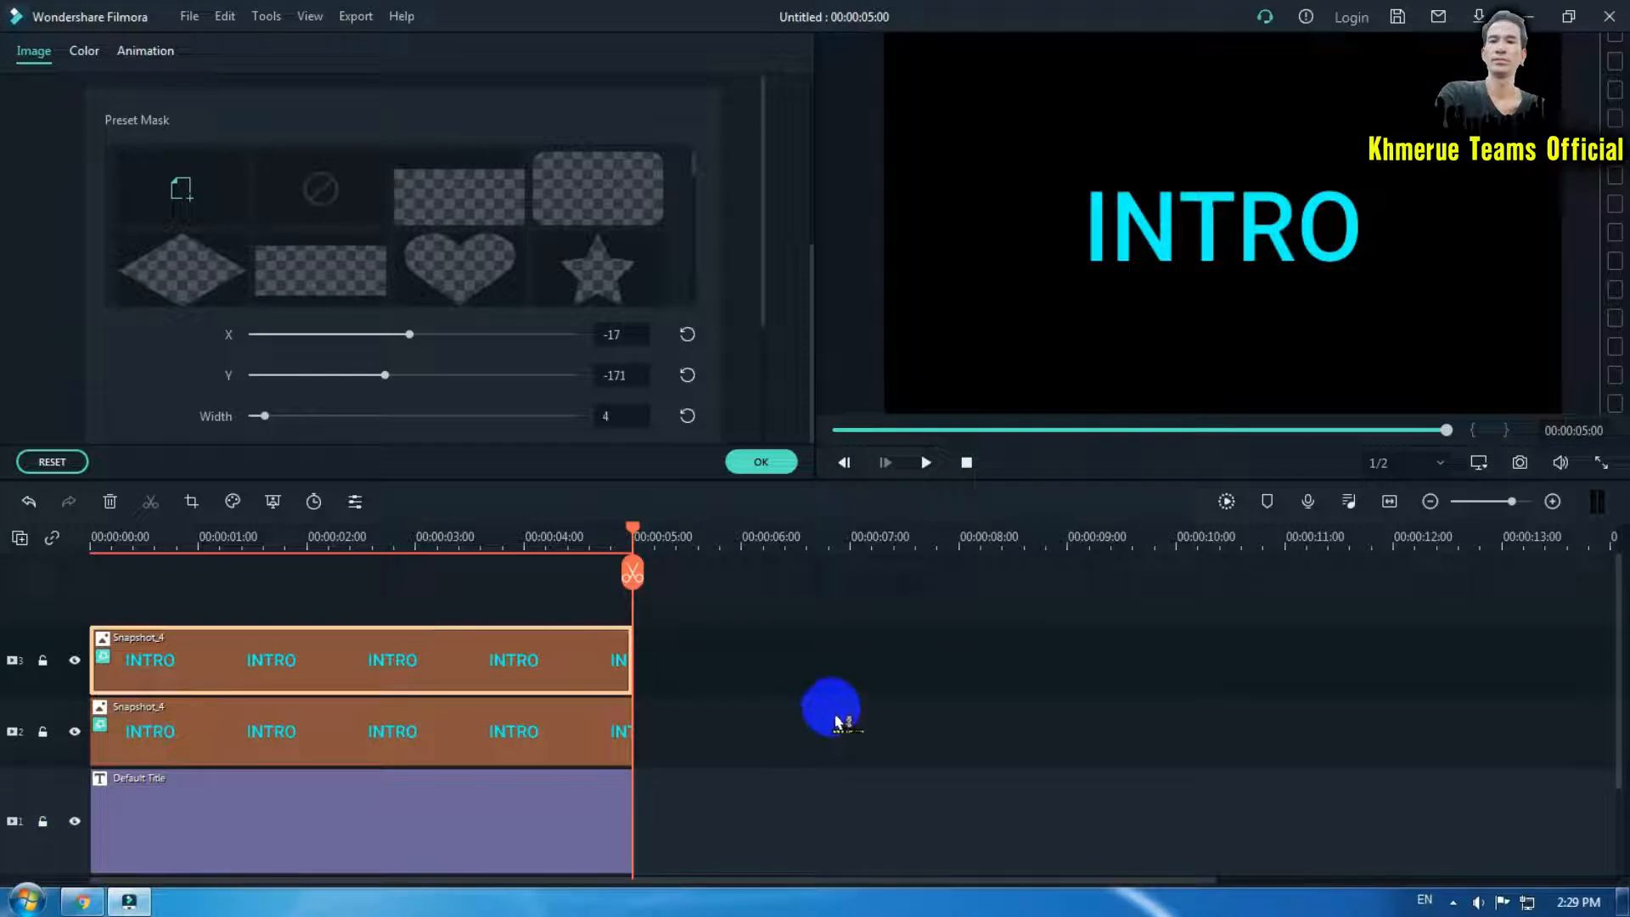
{"action": "left_click", "coordinate": [767, 464]}
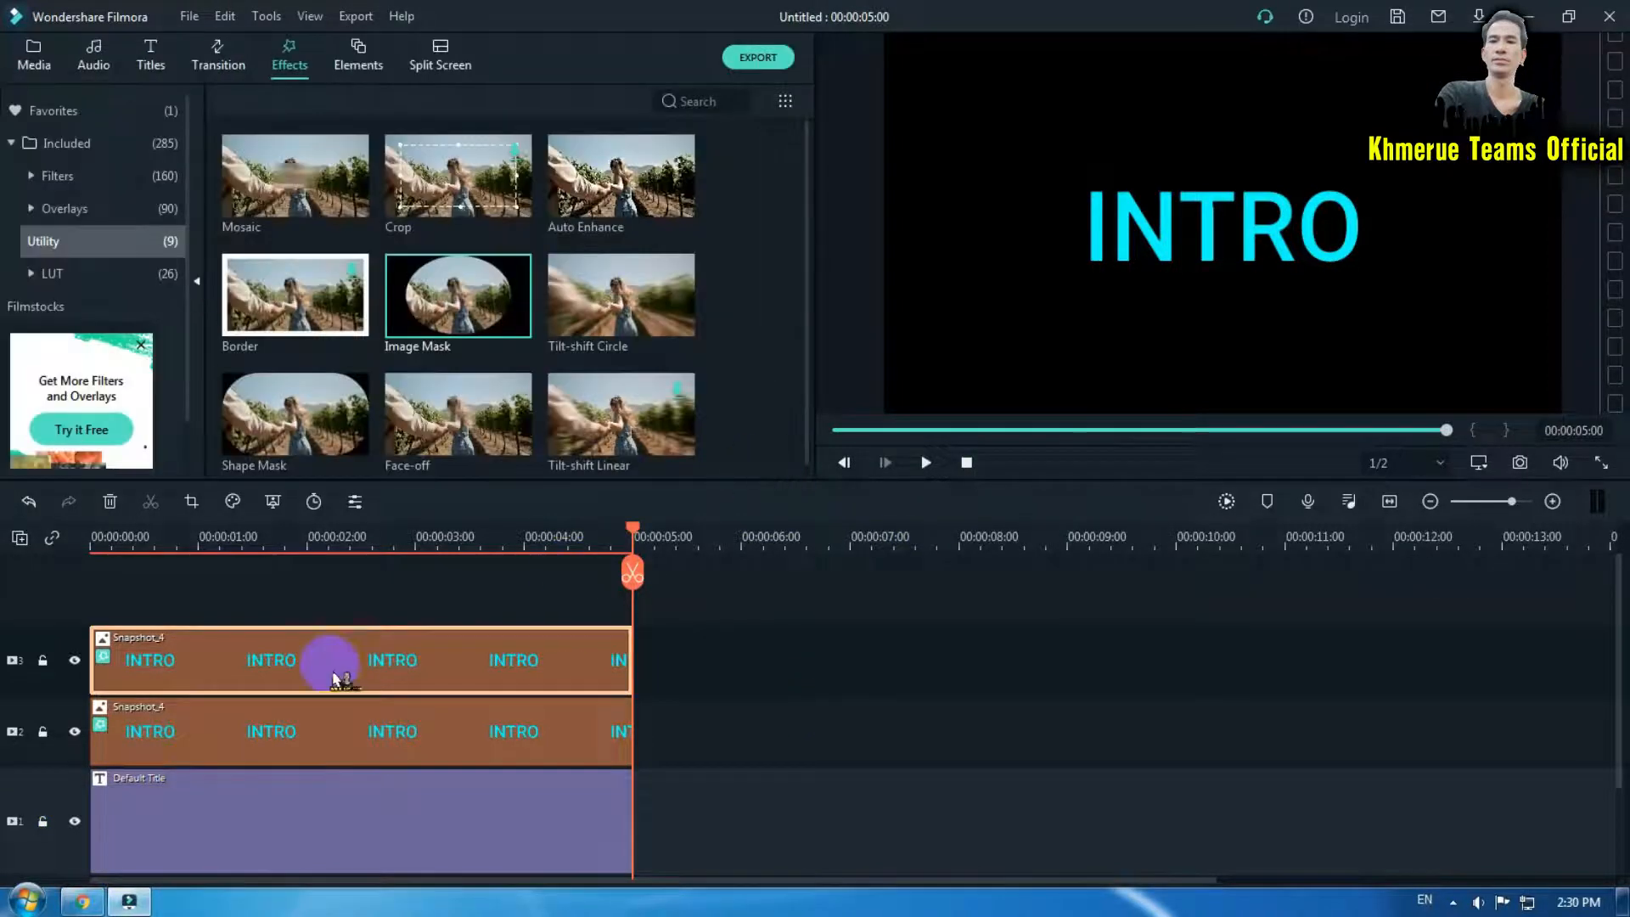
Add a custom animation keyframe to the track 2 snapshot at 00:00:00:00 with its Y position set to 66.
{"action": "left_click", "coordinate": [276, 730]}
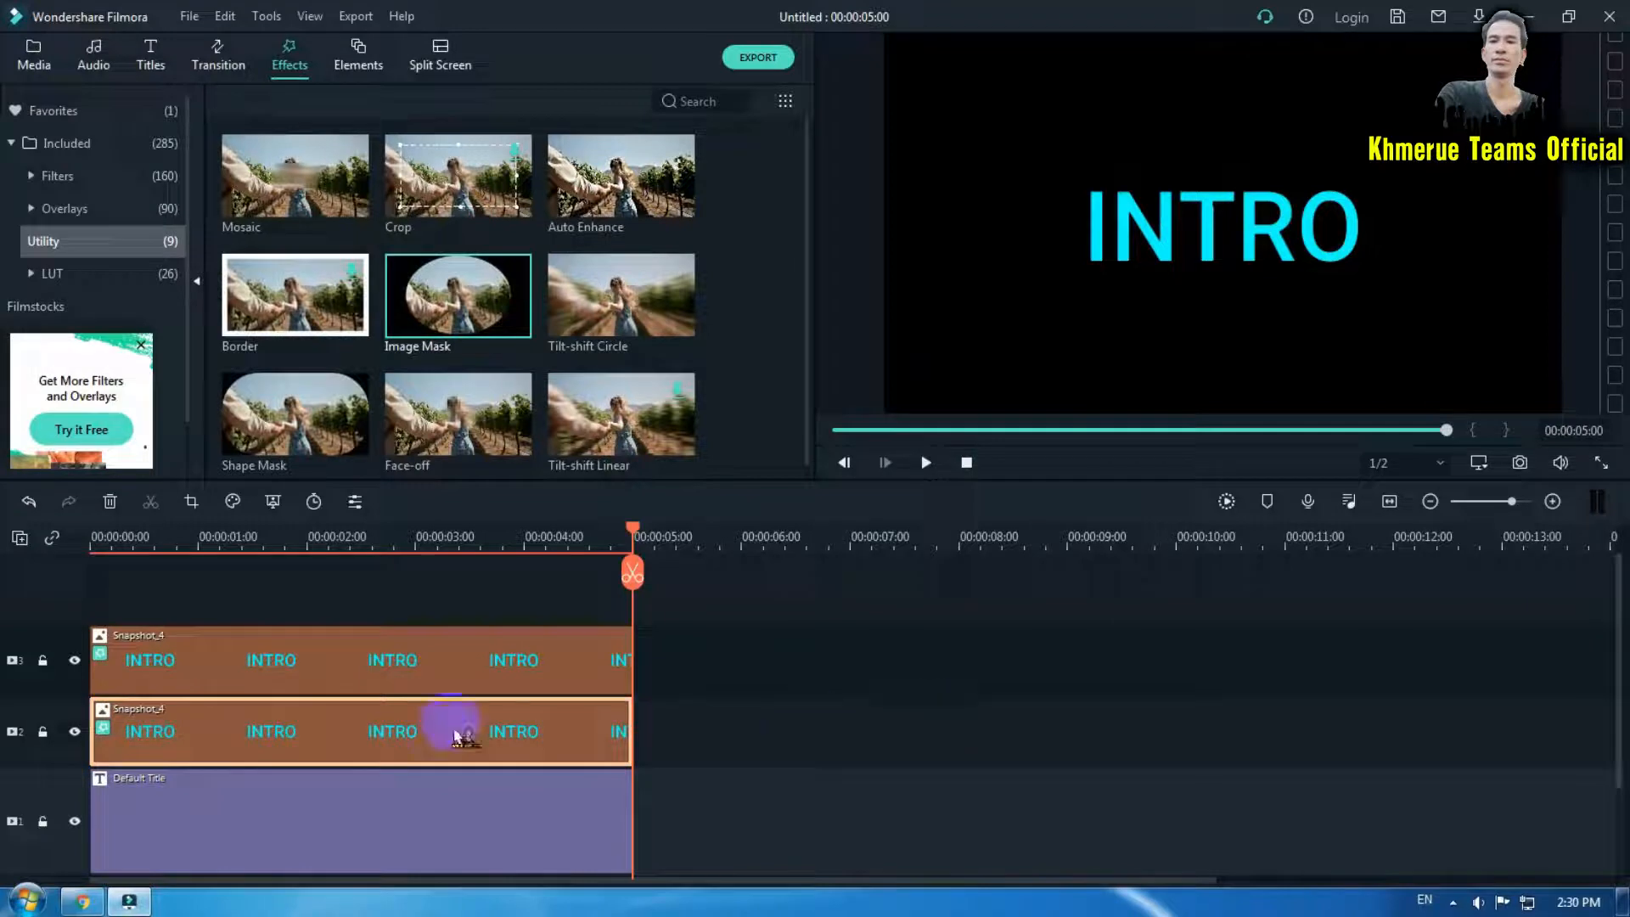
{"action": "double_click", "coordinate": [335, 724]}
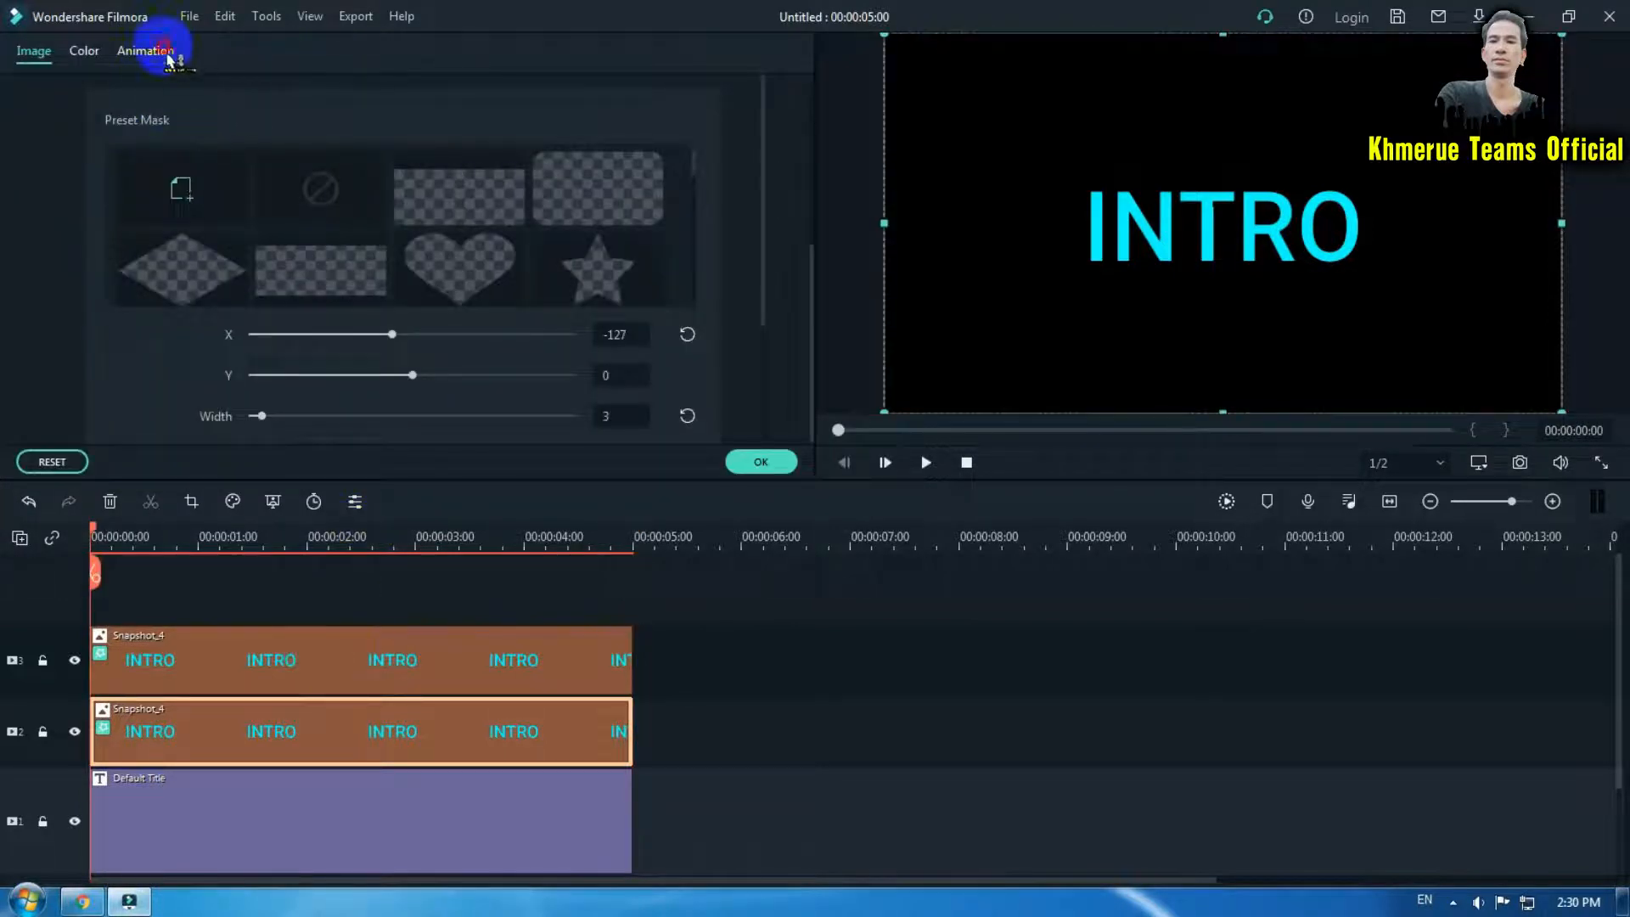
{"action": "left_click", "coordinate": [169, 60]}
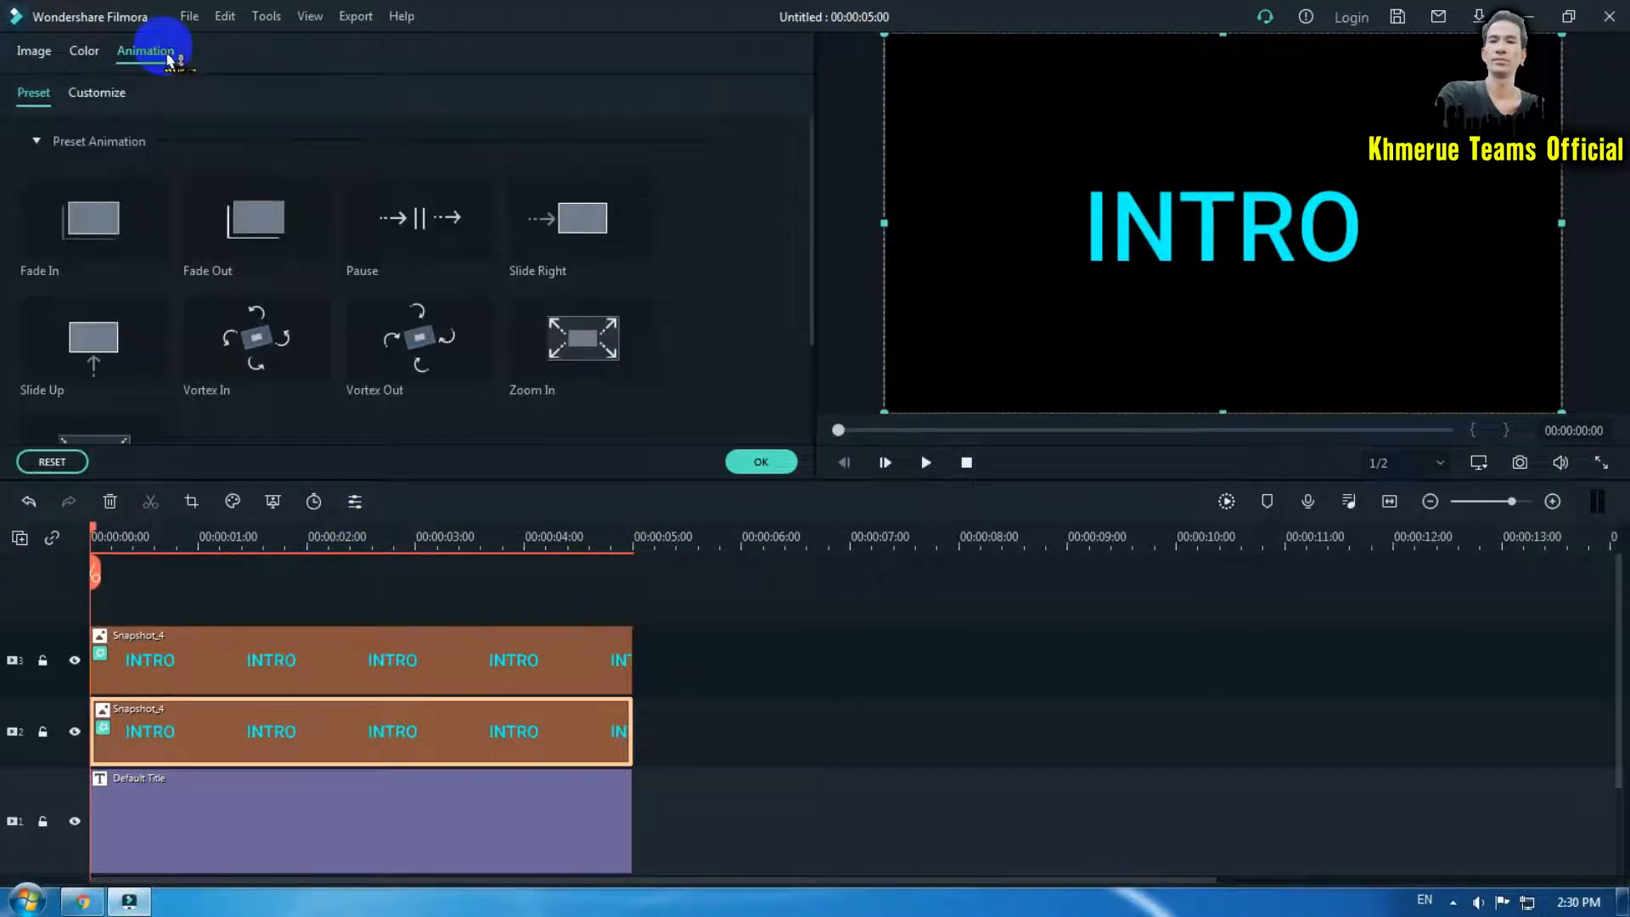
{"action": "left_click", "coordinate": [106, 92]}
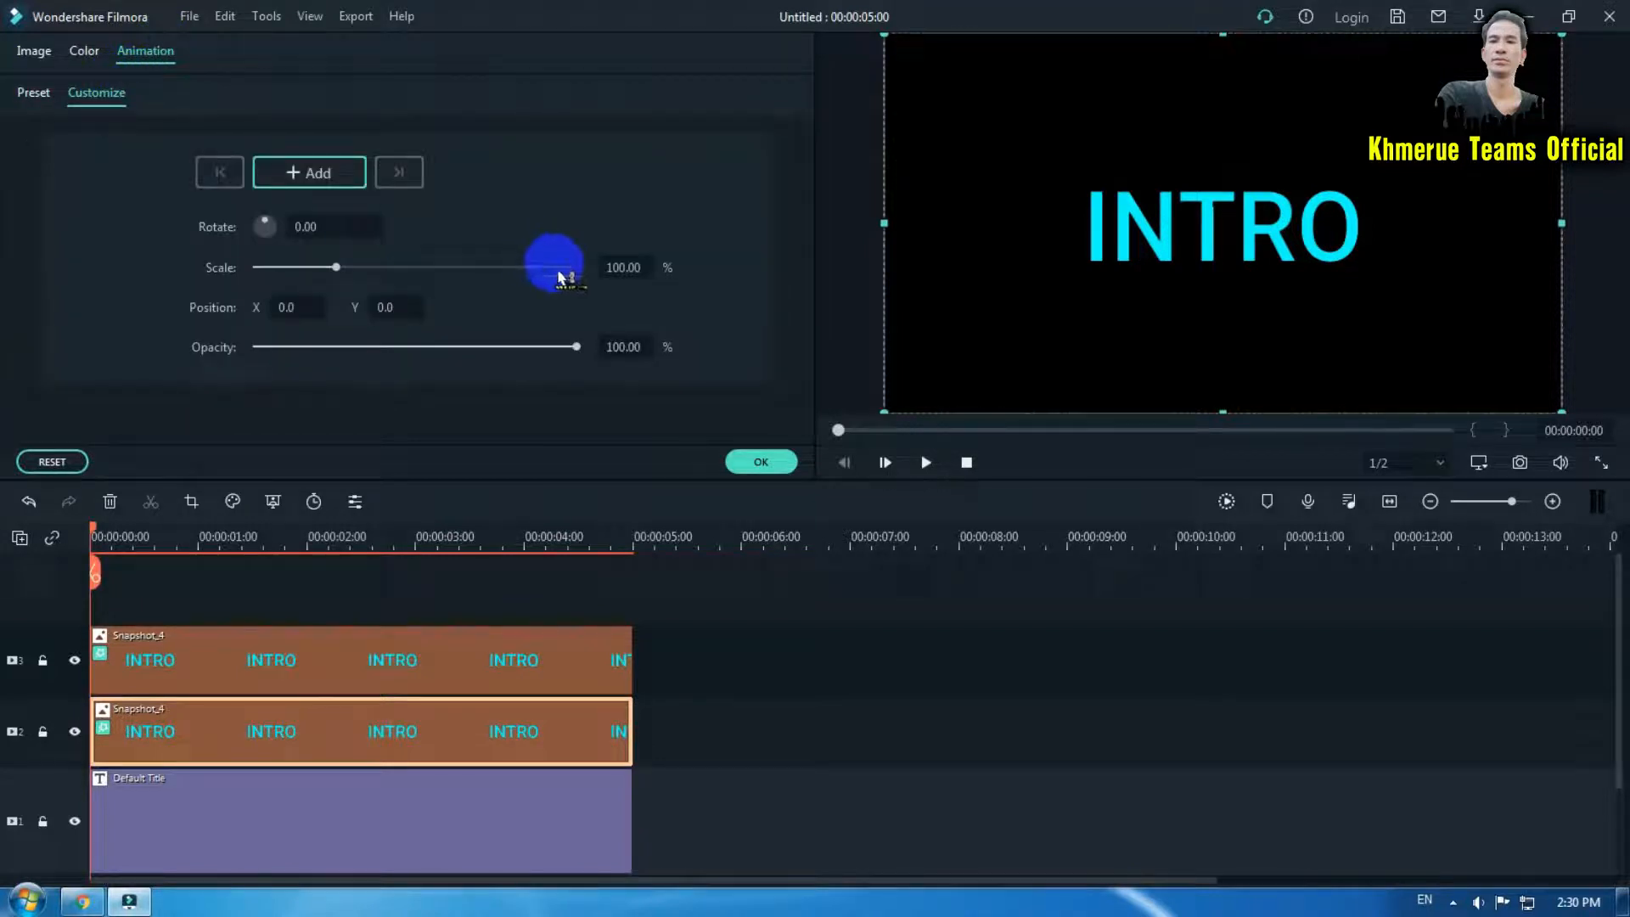
{"action": "left_click", "coordinate": [93, 537]}
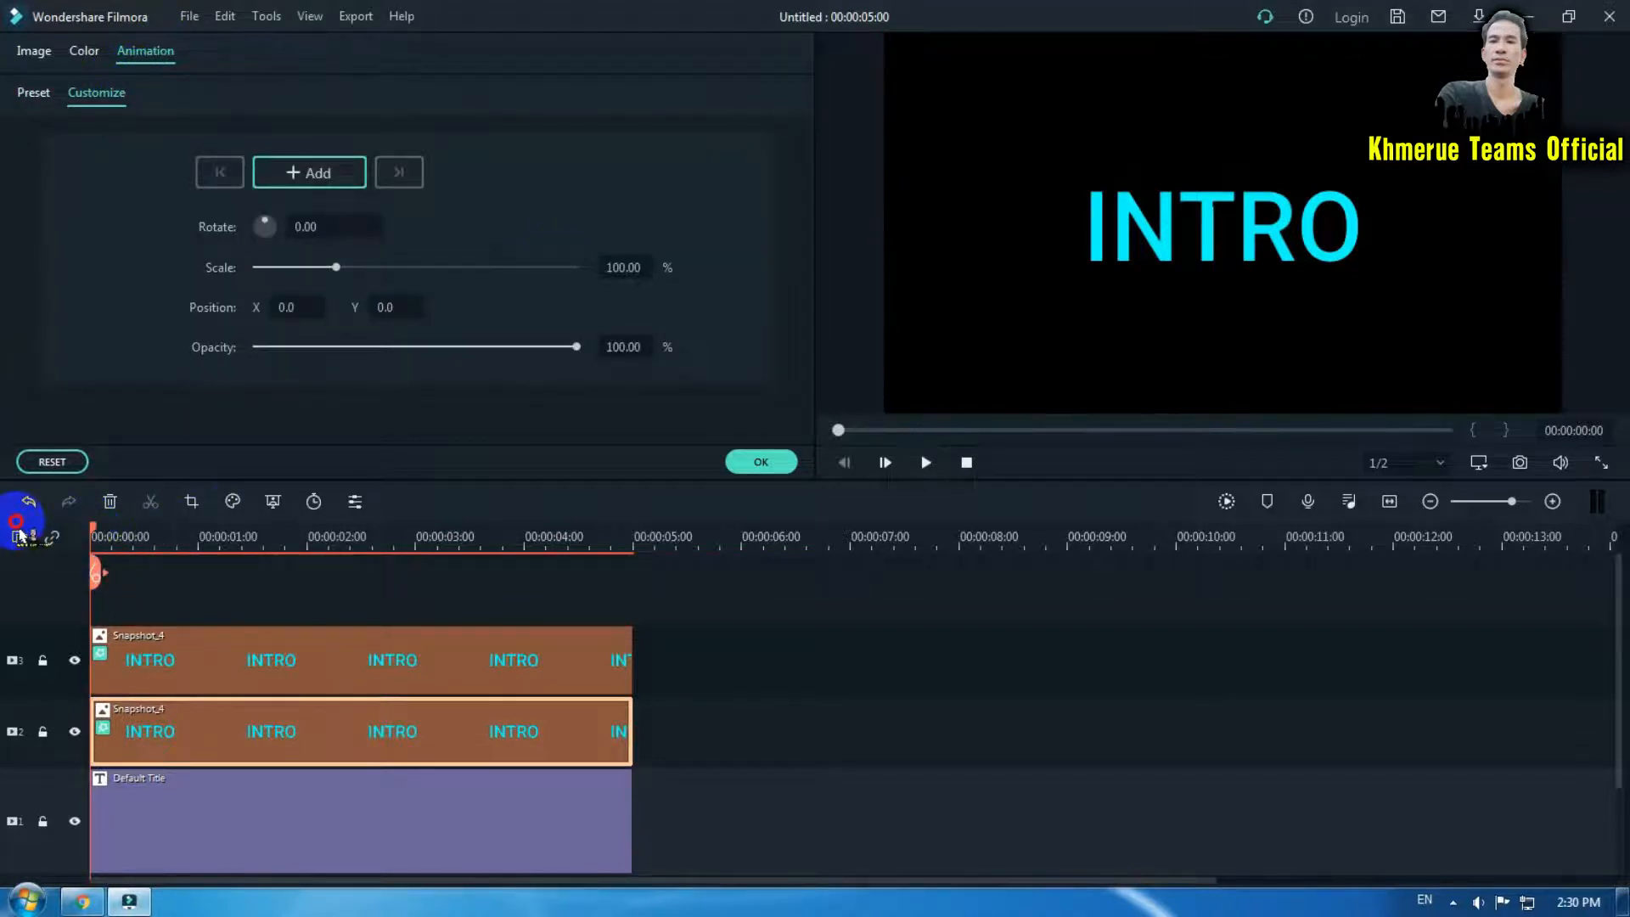
{"action": "left_click", "coordinate": [332, 180]}
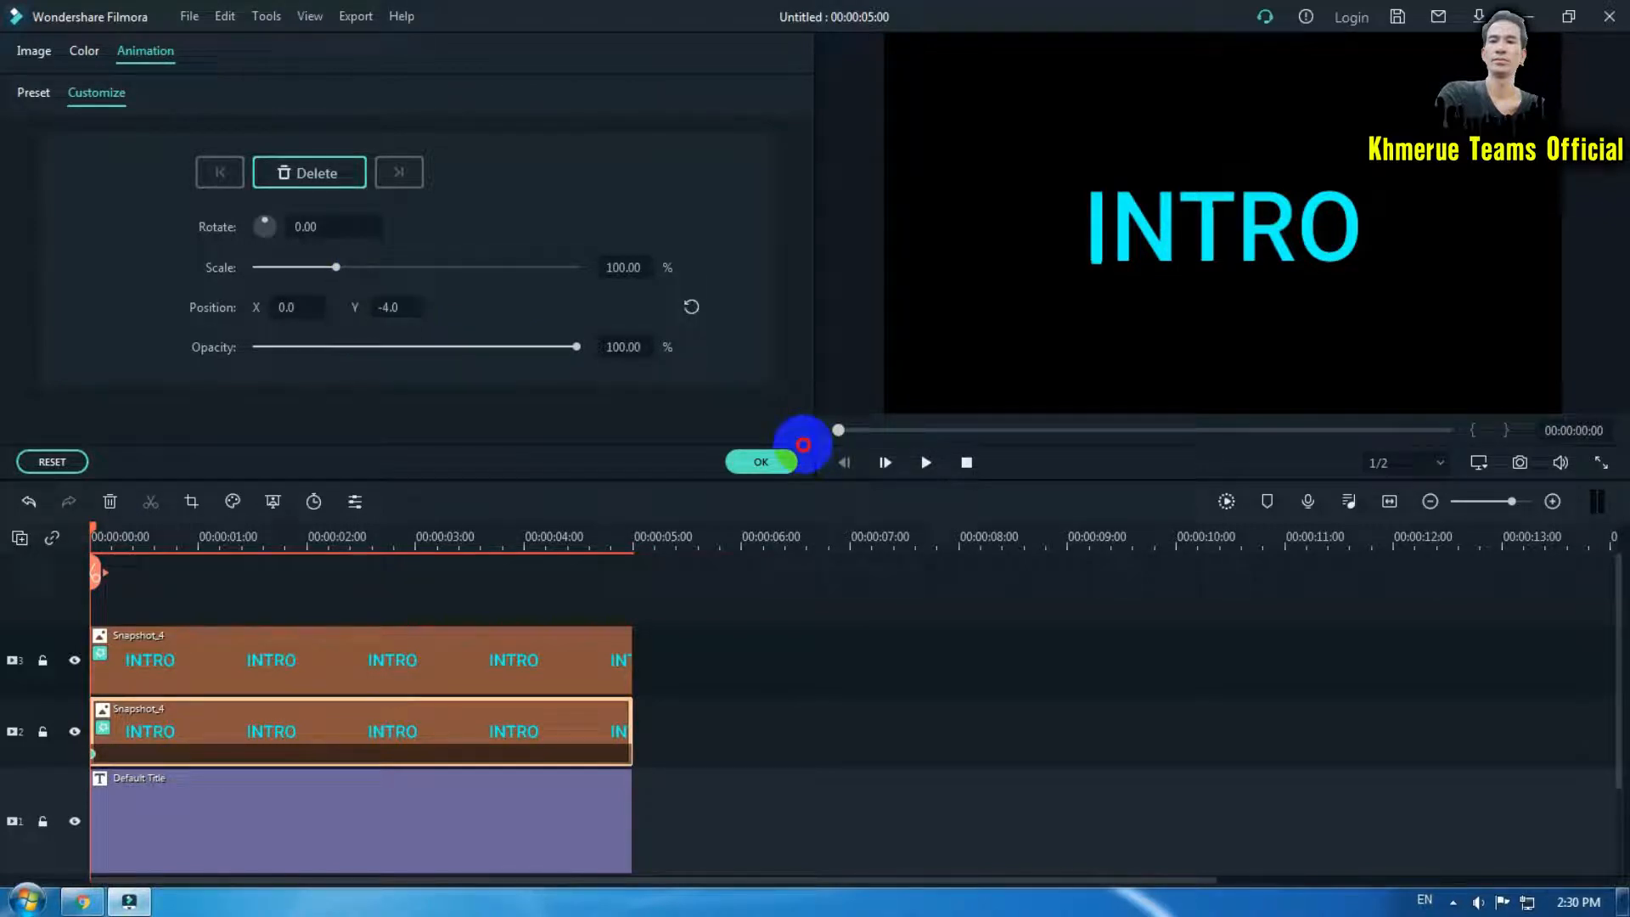
{"action": "left_click_drag", "start_coordinate": [807, 445], "coordinate": [867, 451]}
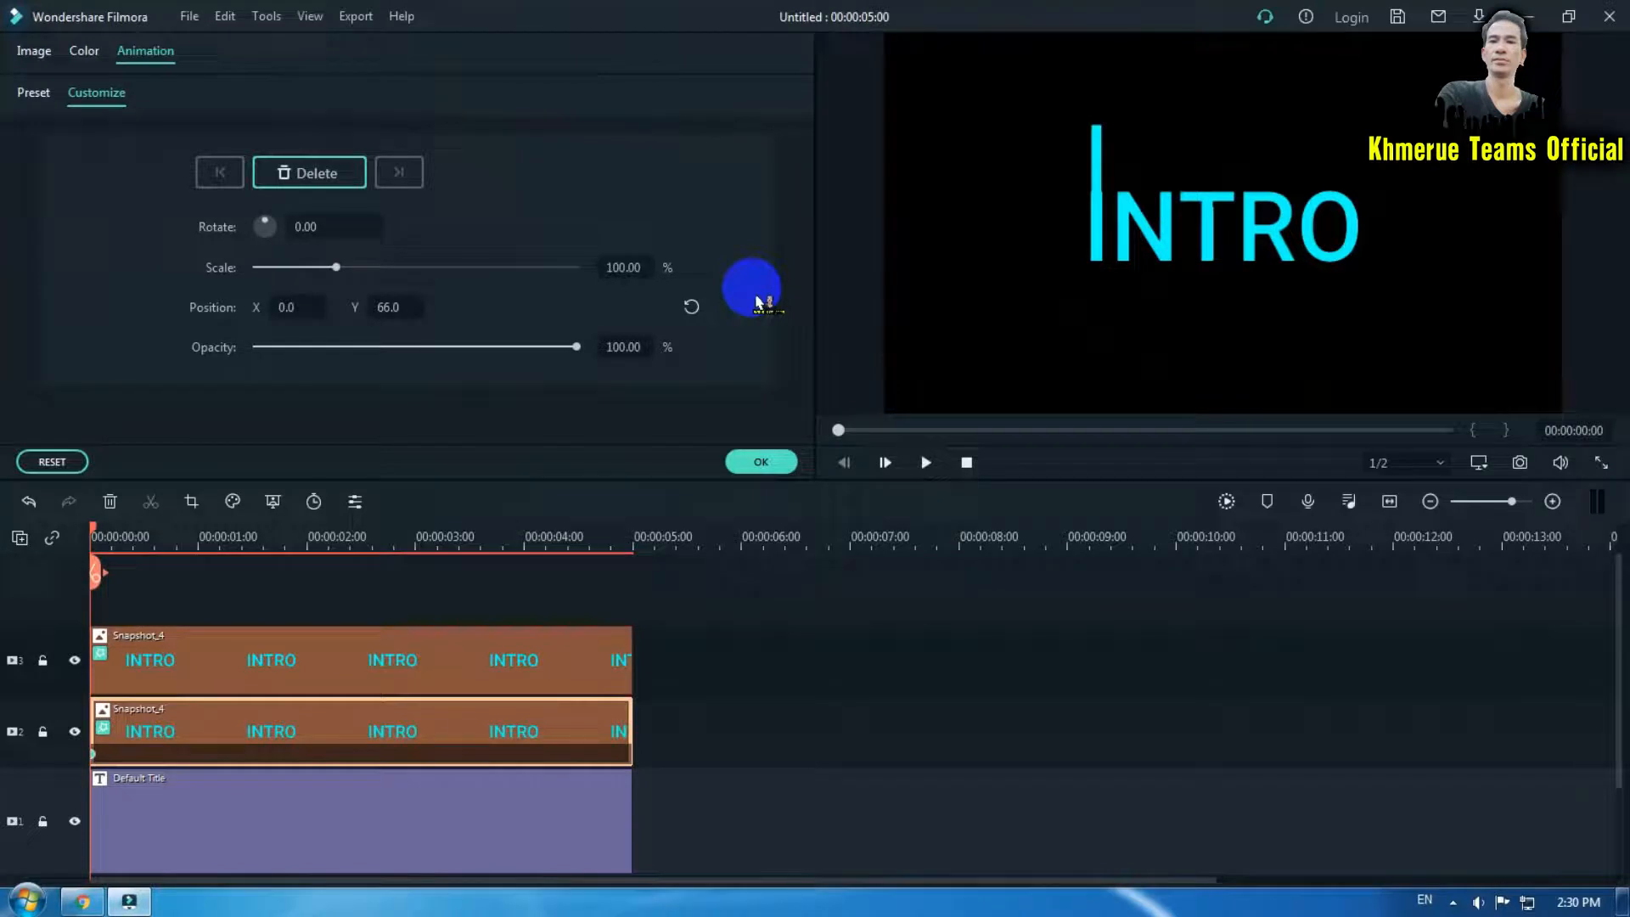
Add a second keyframe to the track 2 snapshot at 00:00:00:19 with its Y position set to 0.
{"action": "left_click_drag", "start_coordinate": [218, 539], "coordinate": [323, 537]}
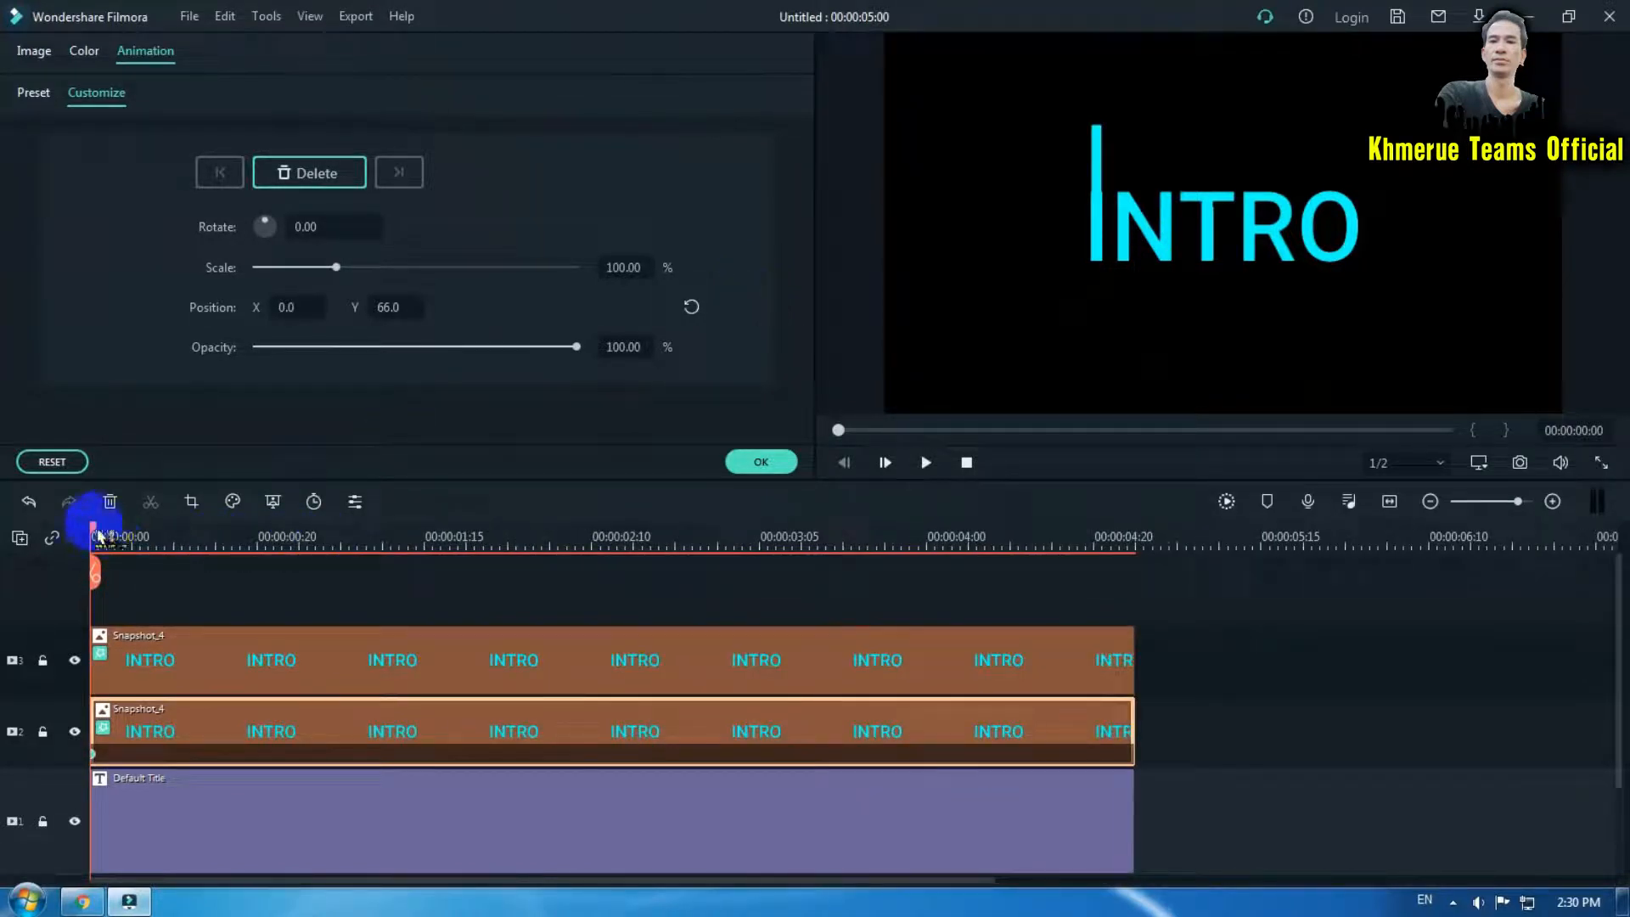
{"action": "left_click_drag", "start_coordinate": [96, 534], "coordinate": [262, 537]}
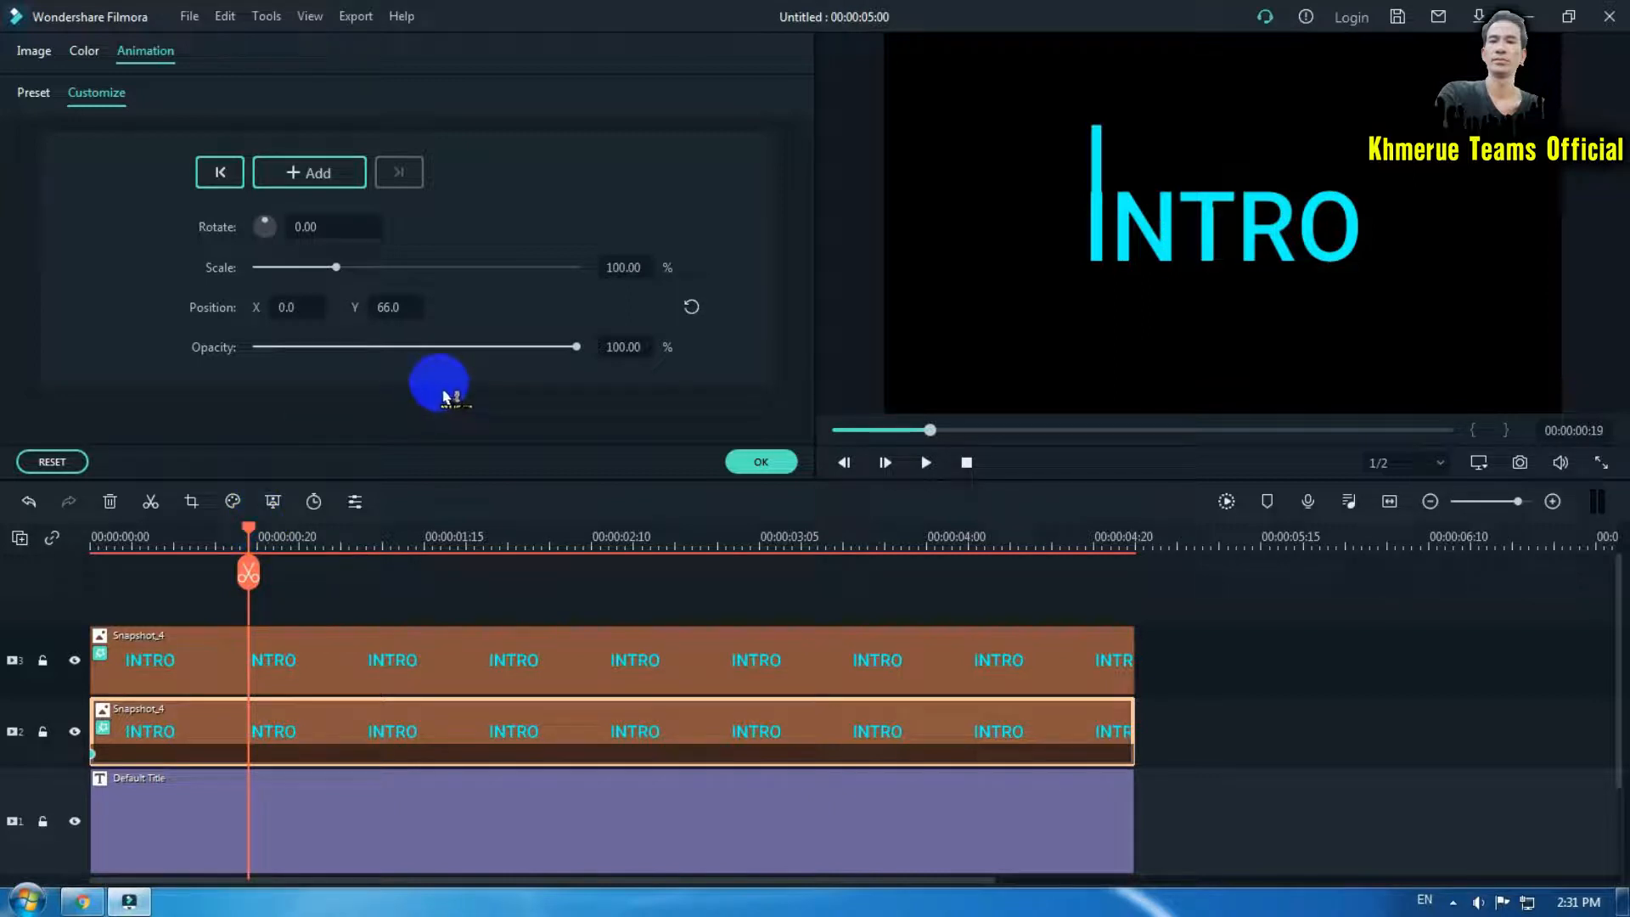
{"action": "left_click", "coordinate": [312, 174]}
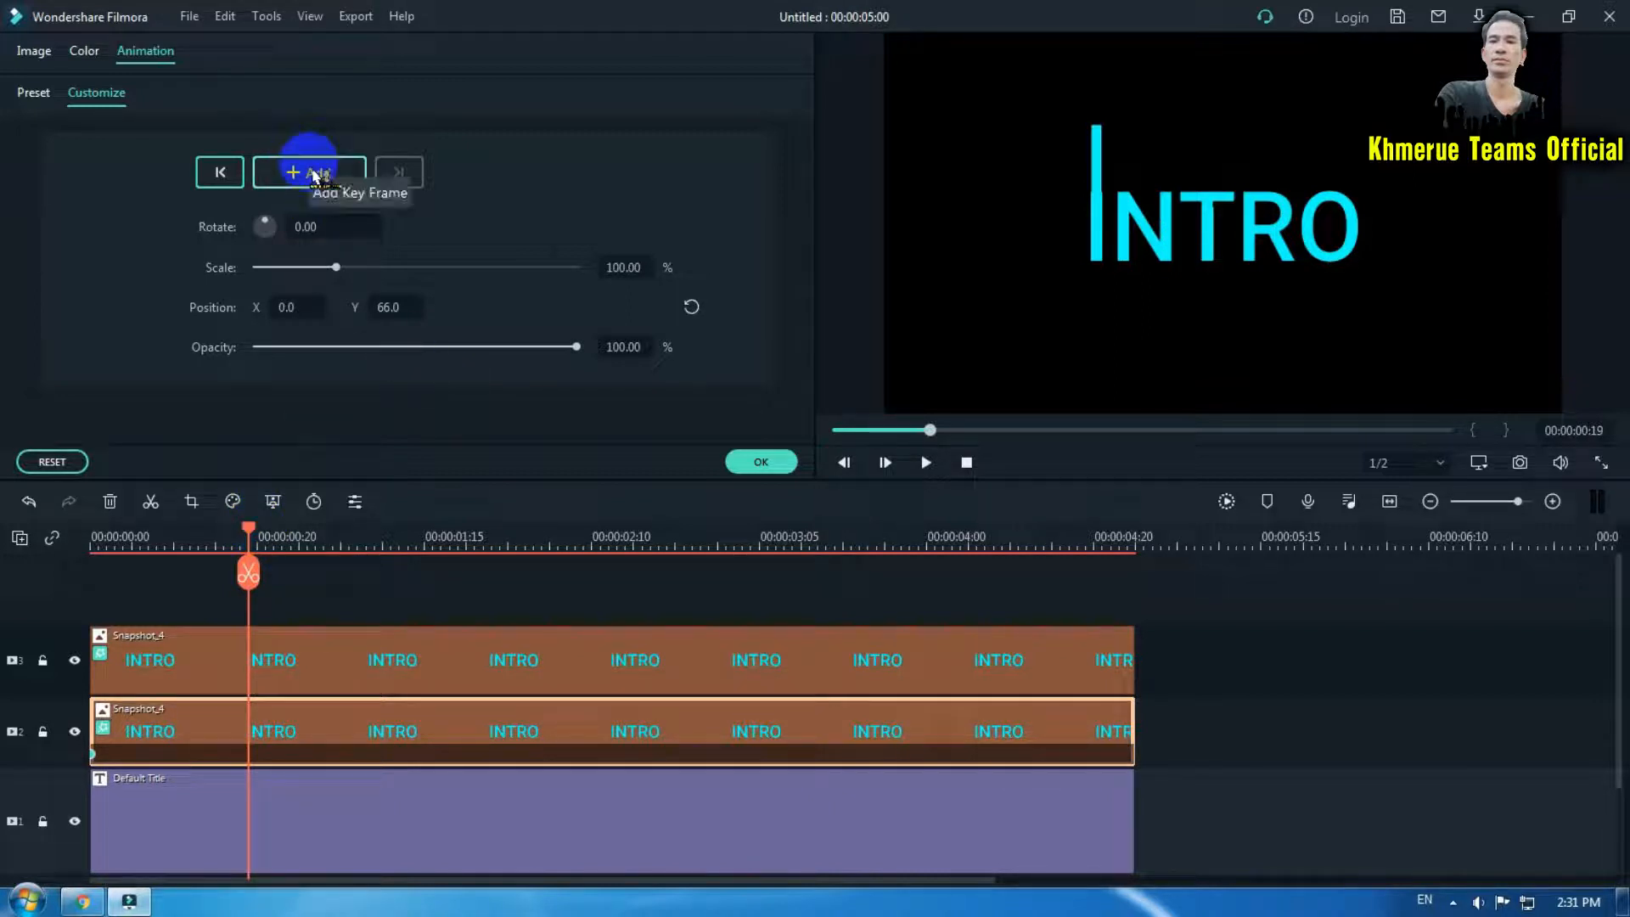
{"action": "left_click", "coordinate": [388, 308]}
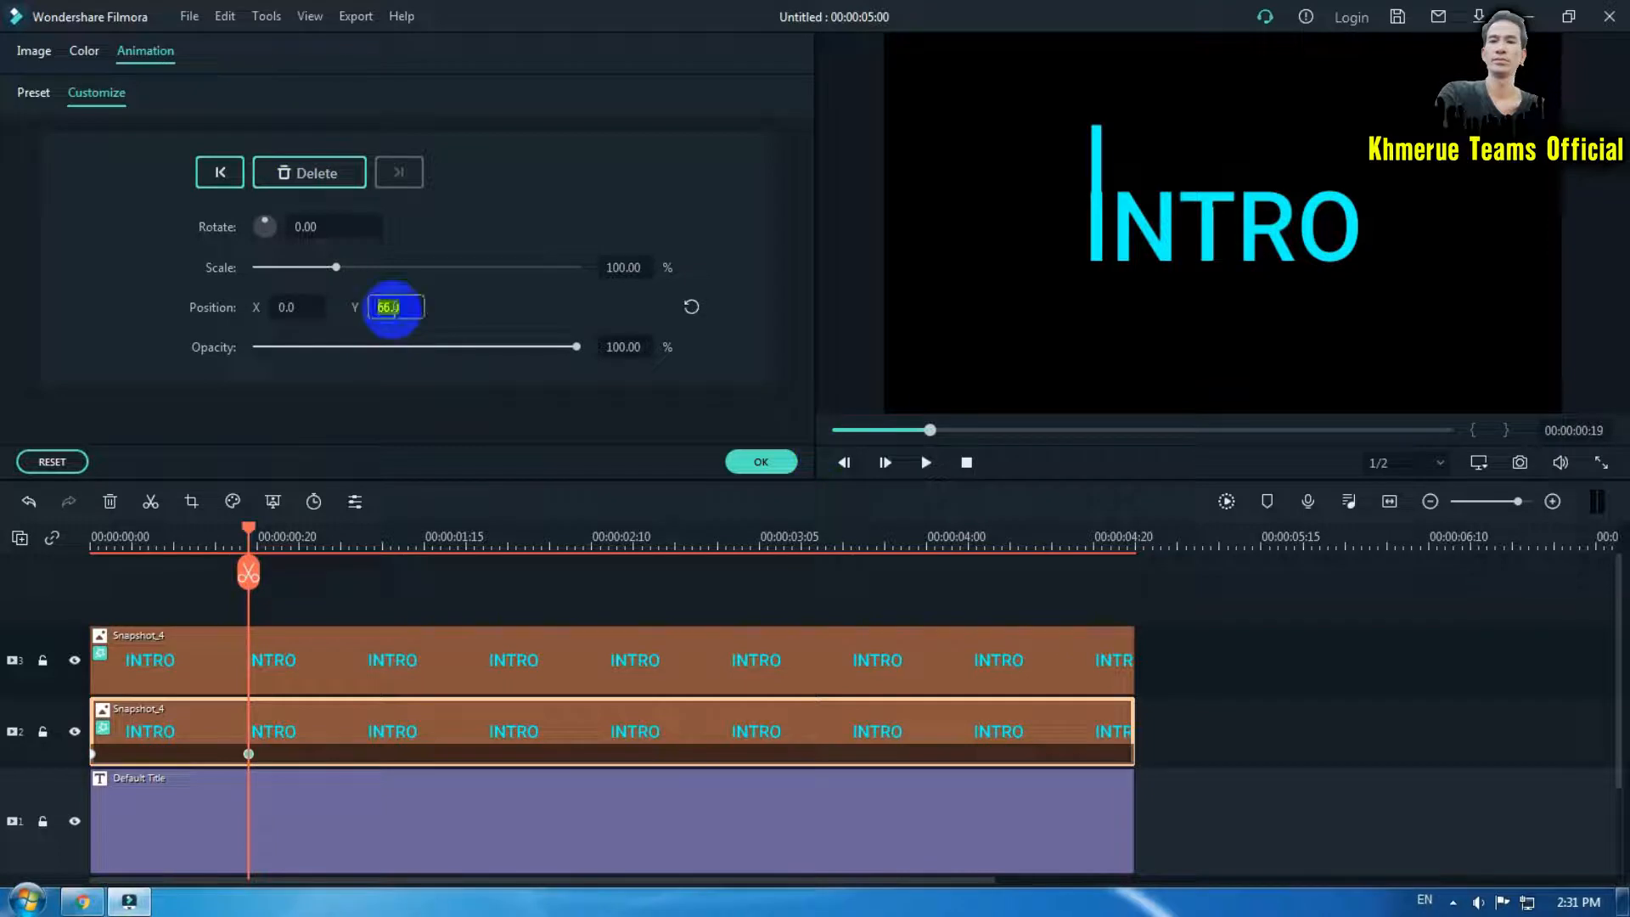
{"action": "type", "text": "0"}
{"action": "left_click", "coordinate": [478, 313]}
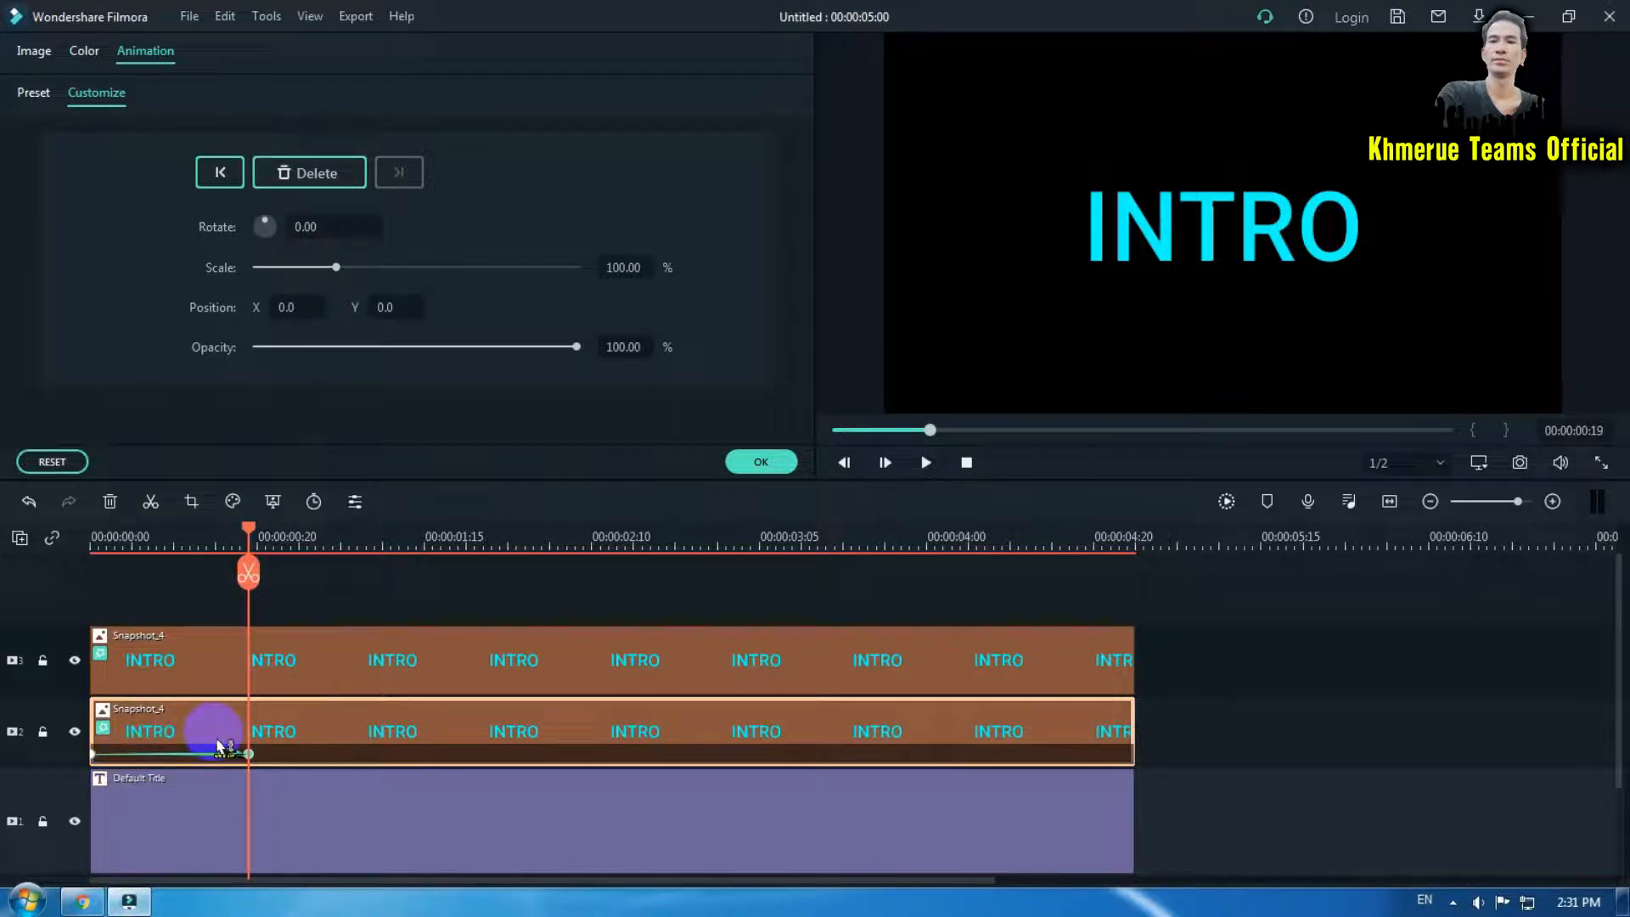
Play the timeline from the start to check the letter I's drop animation.
{"action": "left_click", "coordinate": [252, 530]}
{"action": "left_click_drag", "start_coordinate": [253, 533], "coordinate": [79, 544]}
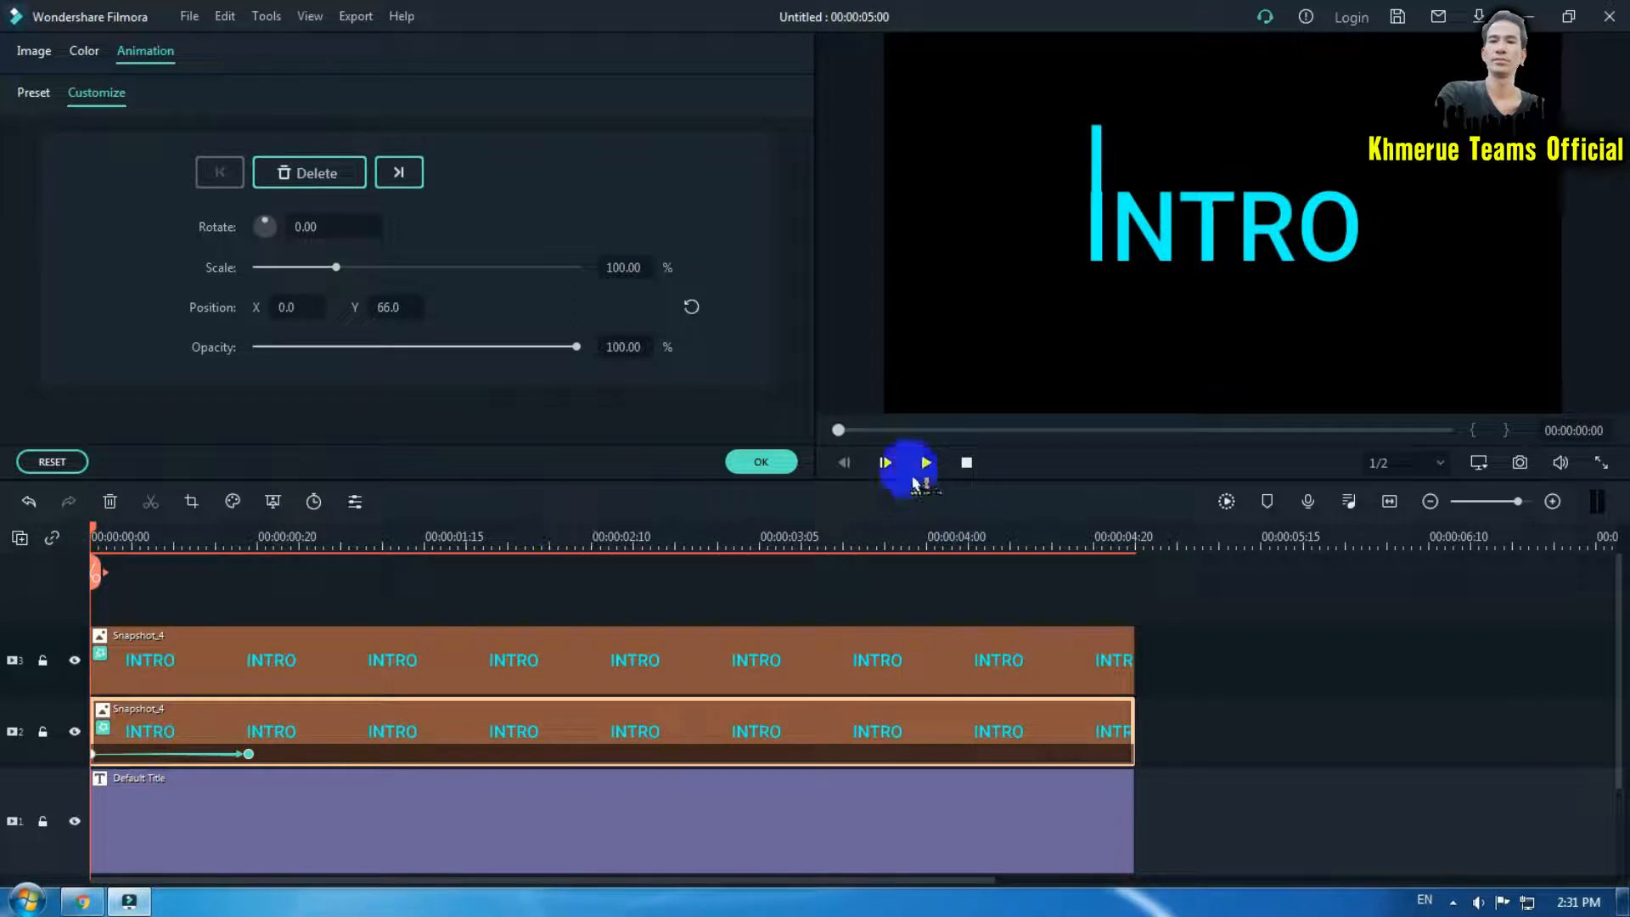
{"action": "left_click", "coordinate": [926, 462]}
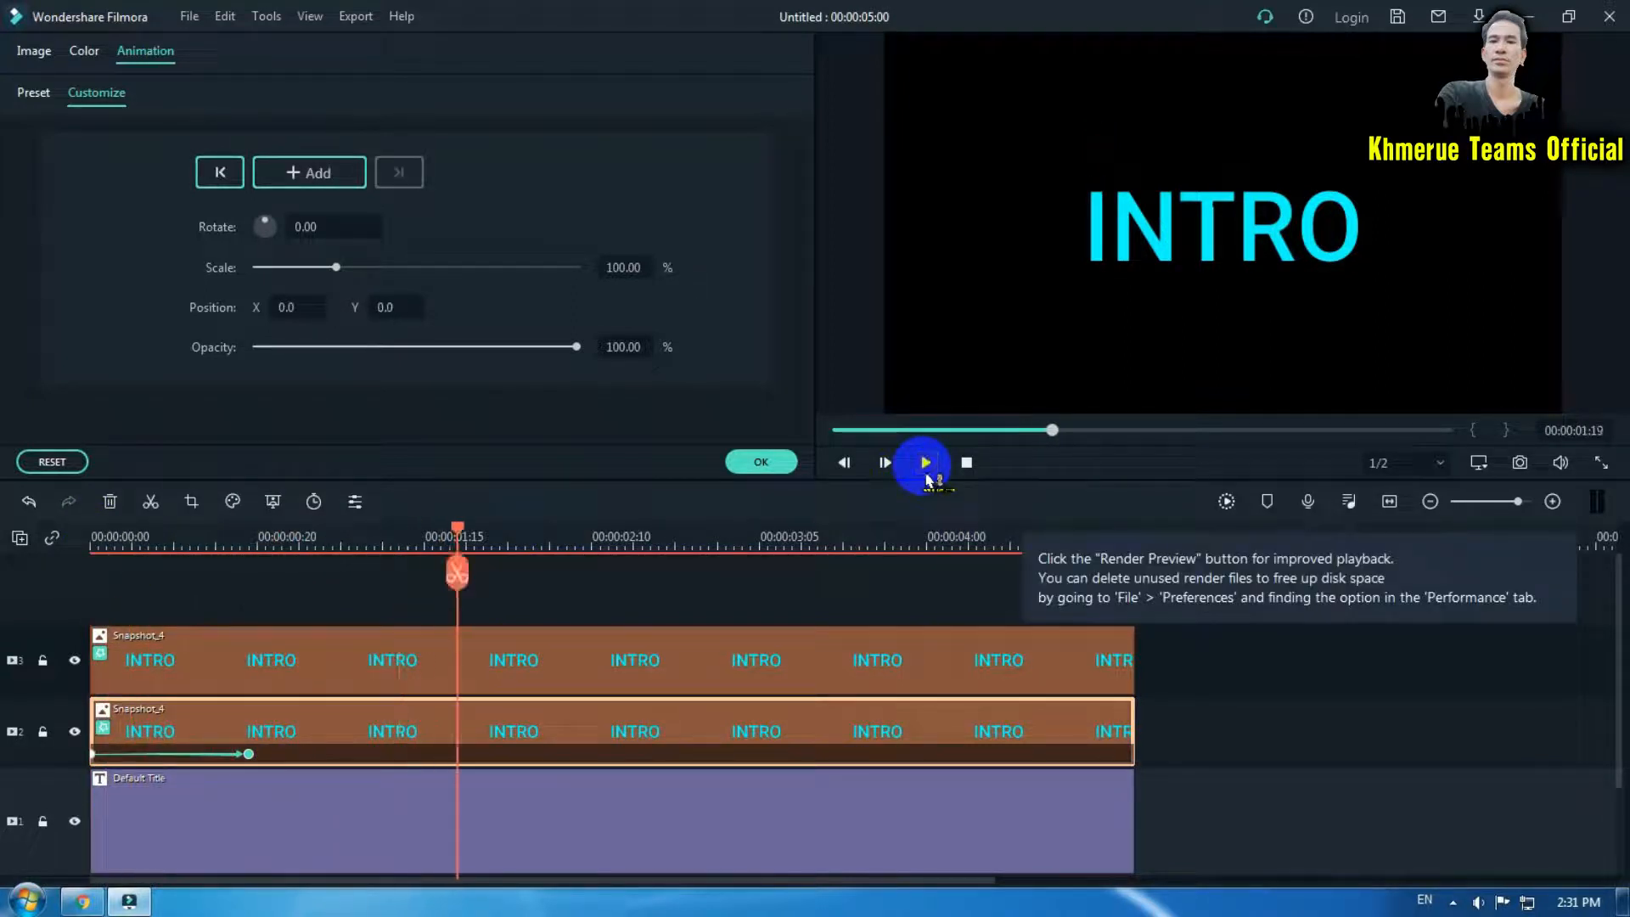
Add a custom animation keyframe to the track 3 snapshot at 00:00:00:00 with its Y position set to -49.
{"action": "left_click", "coordinate": [927, 462]}
{"action": "left_click_drag", "start_coordinate": [454, 524], "coordinate": [91, 539]}
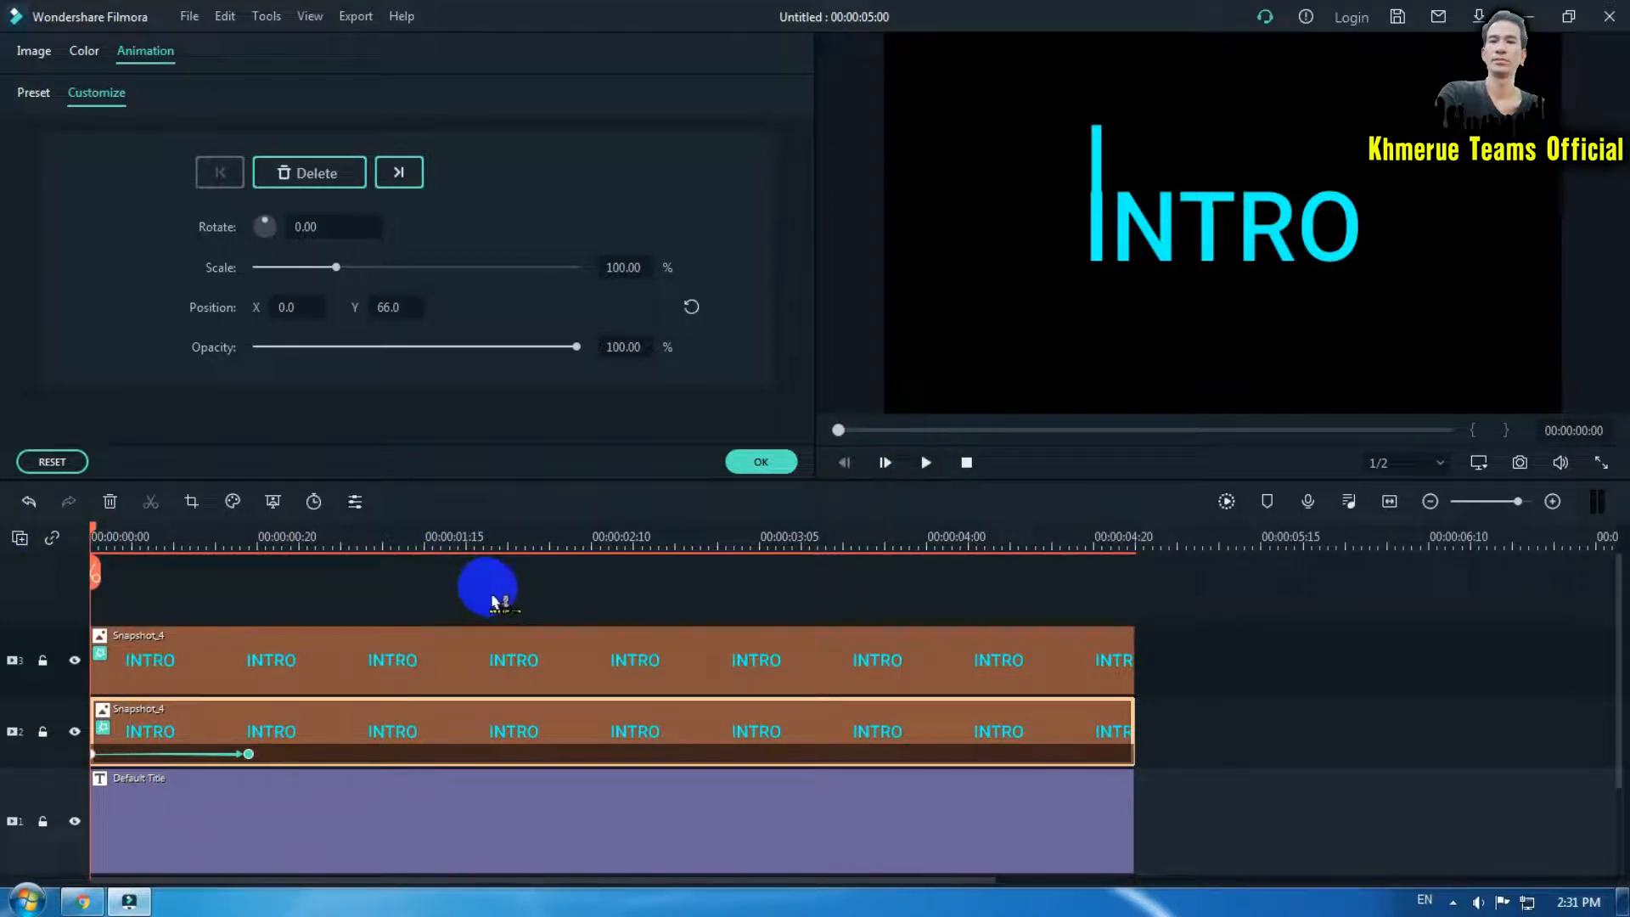
{"action": "left_click", "coordinate": [466, 676]}
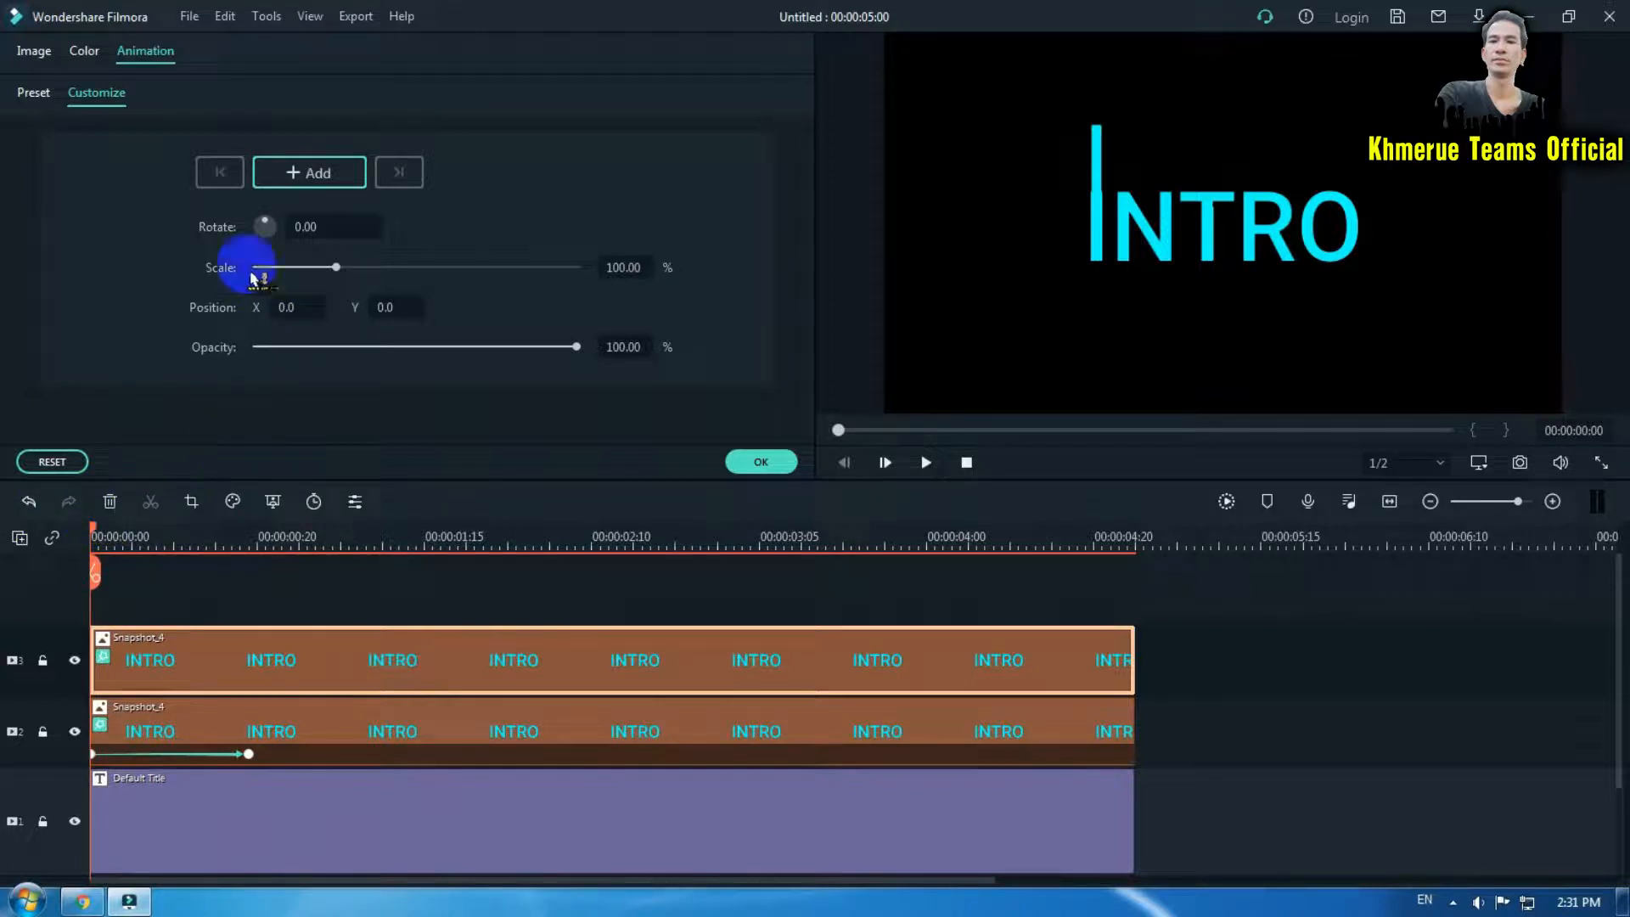
{"action": "left_click", "coordinate": [303, 180]}
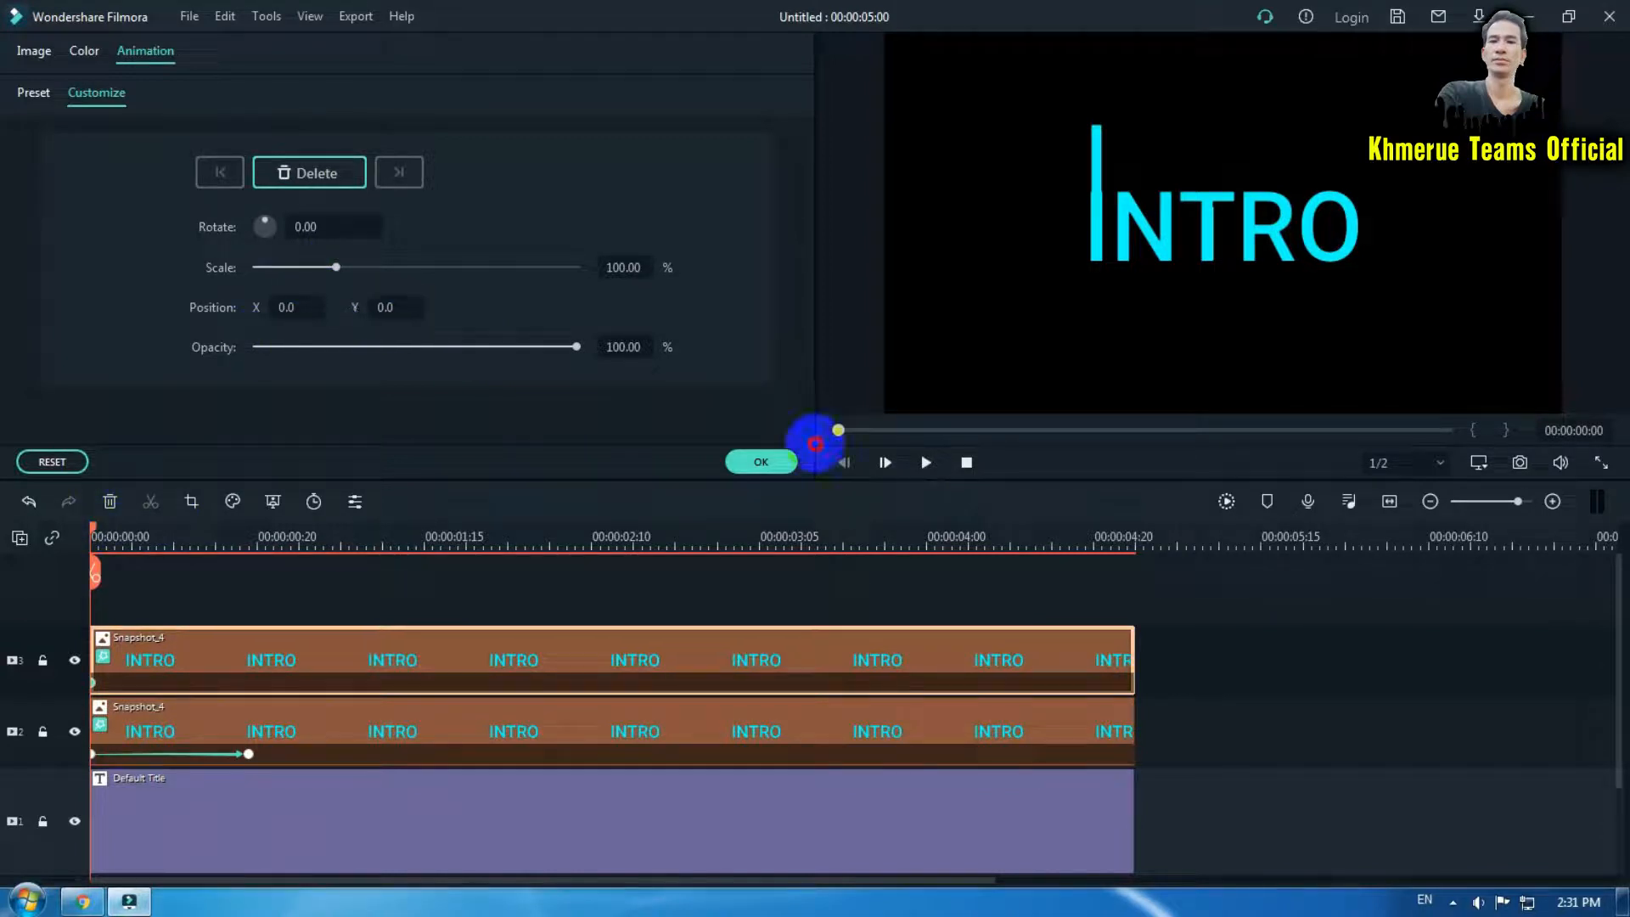
{"action": "left_click_drag", "start_coordinate": [813, 444], "coordinate": [764, 439]}
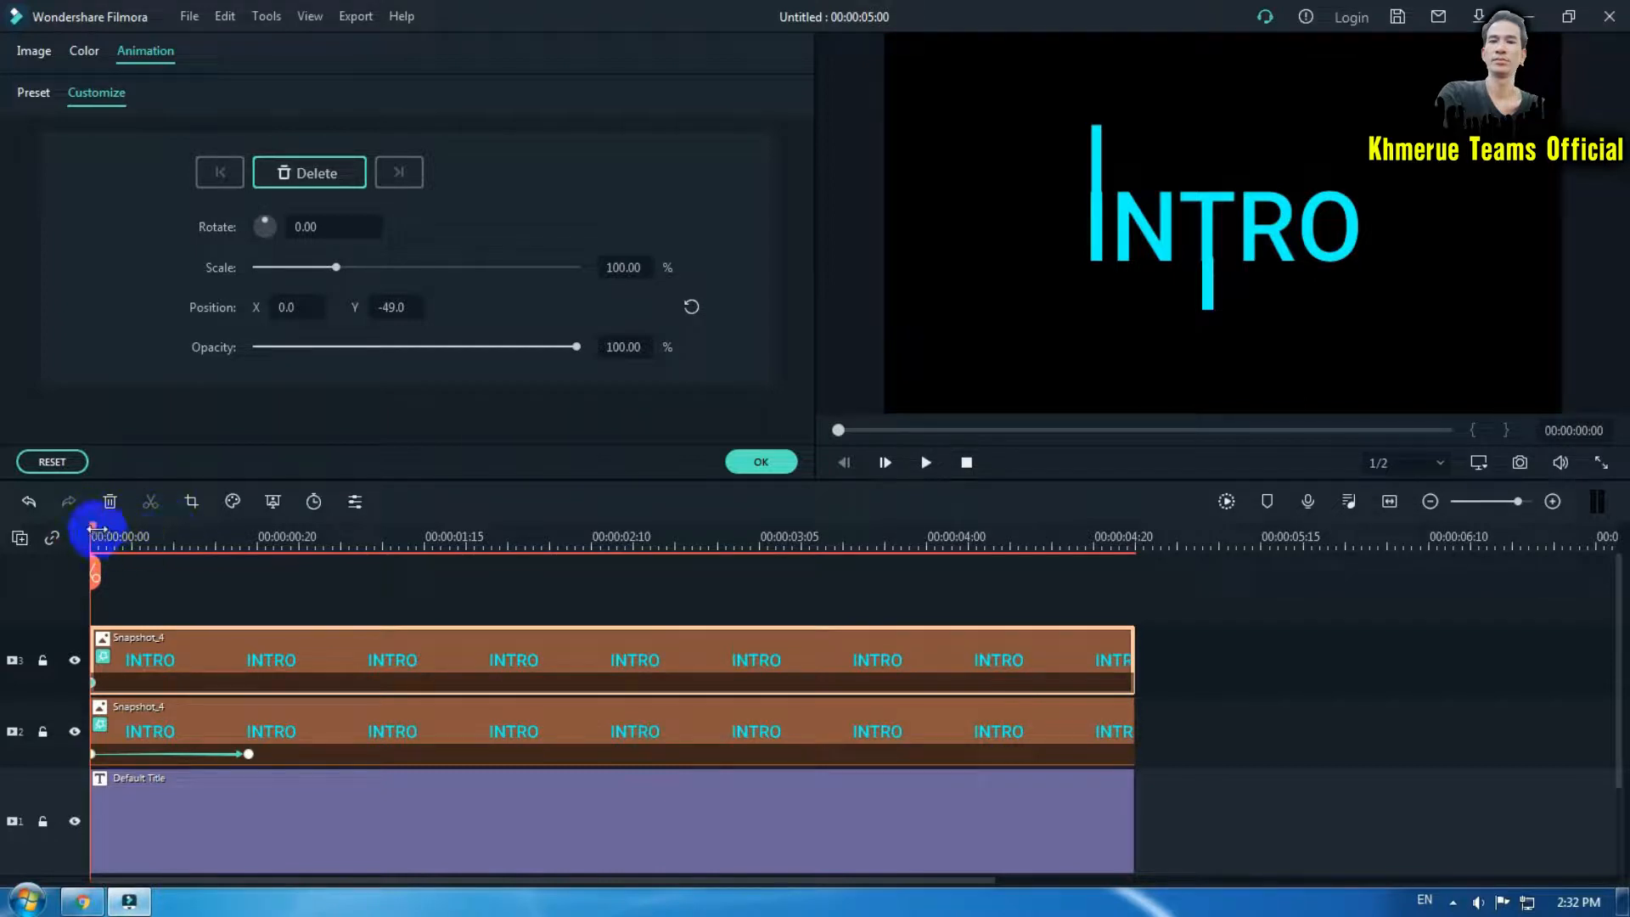
Add a second keyframe to the track 3 snapshot at 00:00:00:19 with its Y position set to 0 and confirm the animation.
{"action": "left_click_drag", "start_coordinate": [96, 540], "coordinate": [261, 548]}
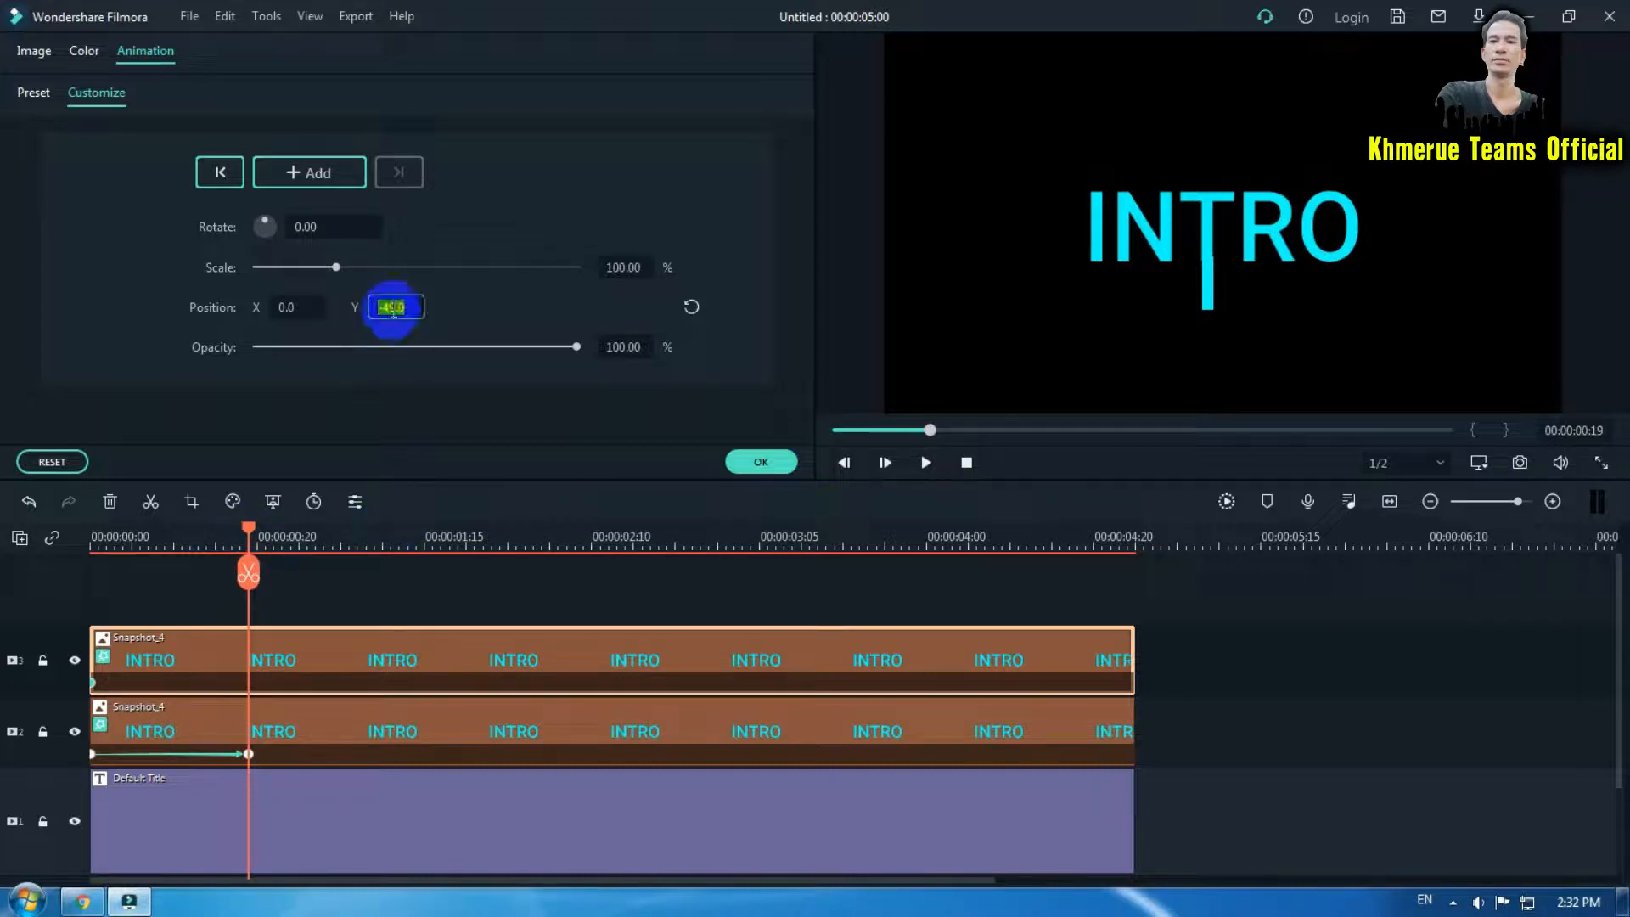
{"action": "left_click", "coordinate": [508, 308]}
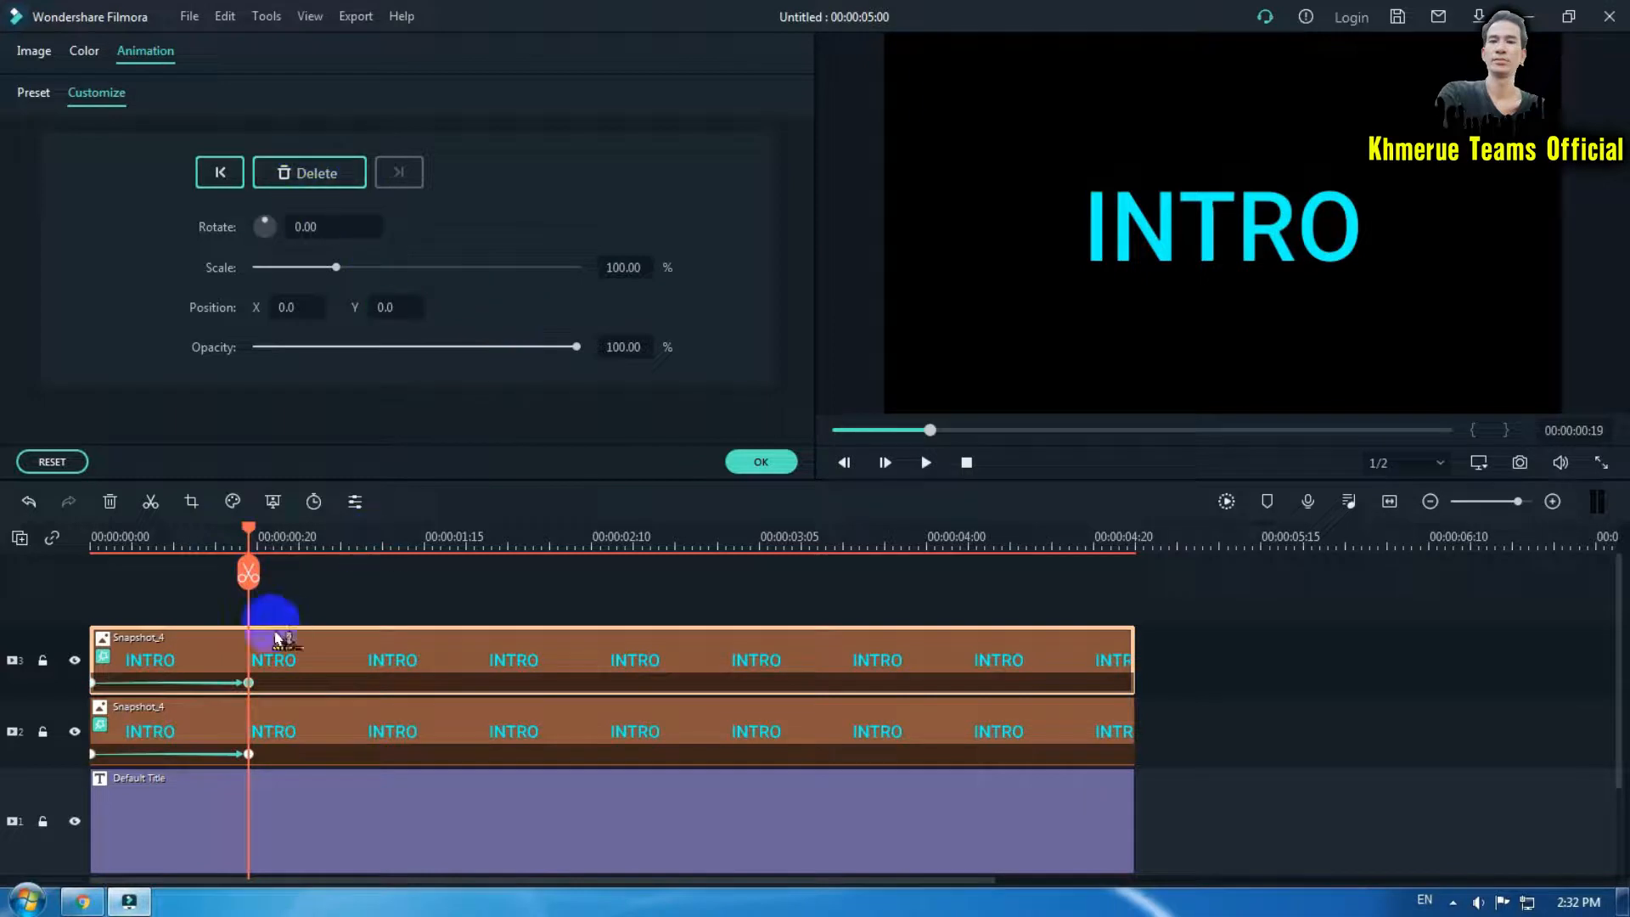
{"action": "left_click", "coordinate": [763, 462]}
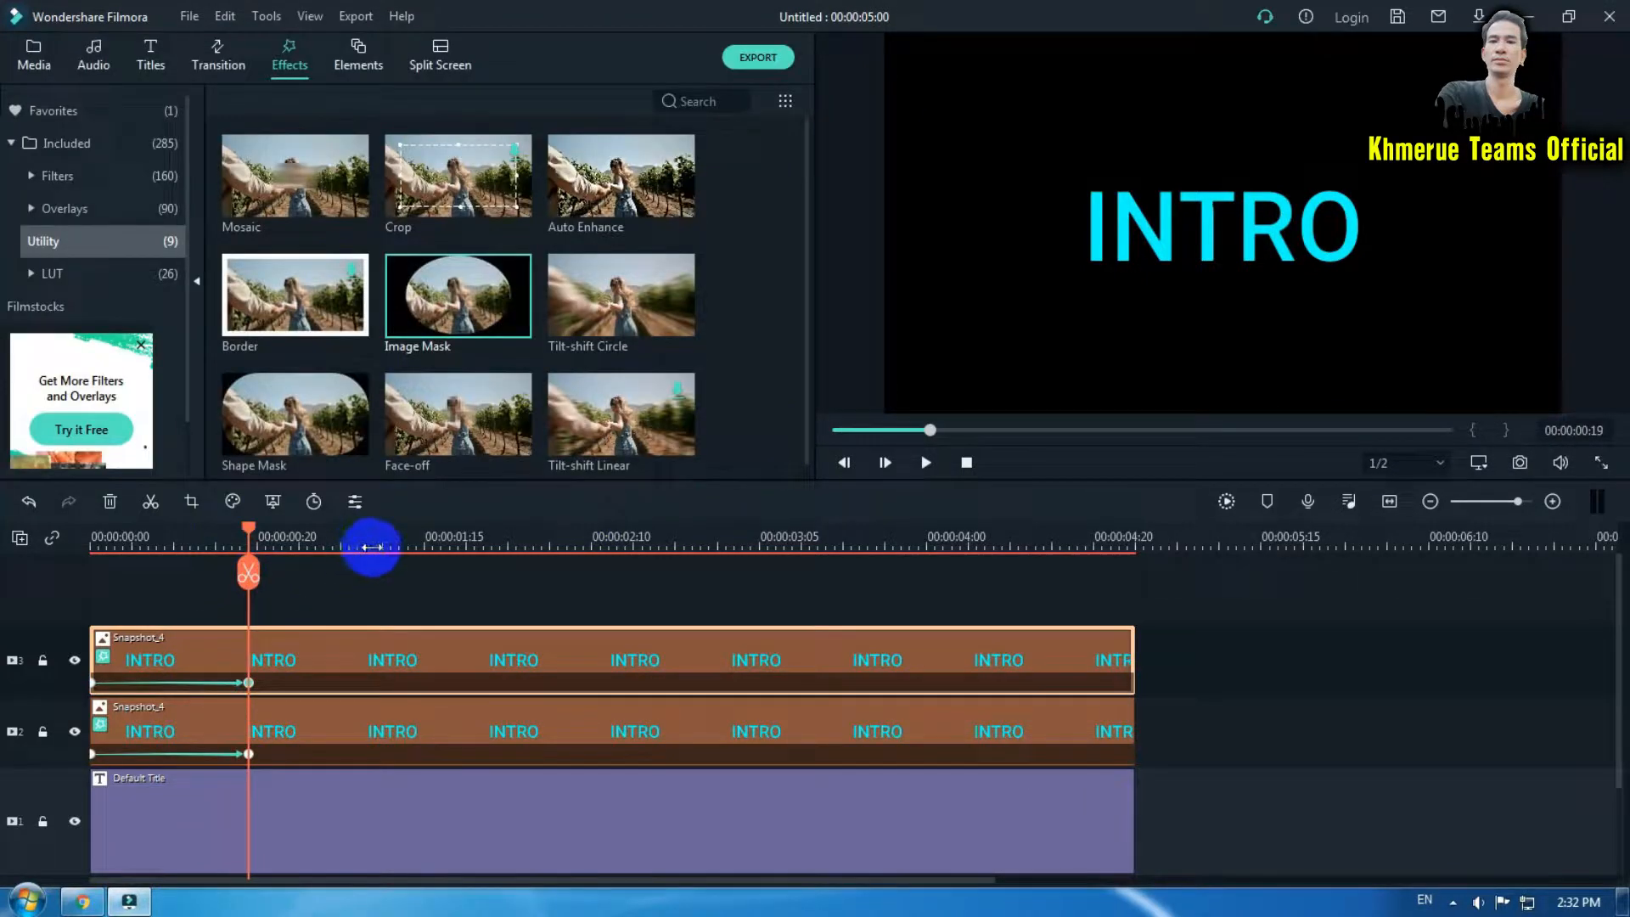
Play the timeline from the start twice to check the combined movement of the letters I and T.
{"action": "key", "text": "Home"}
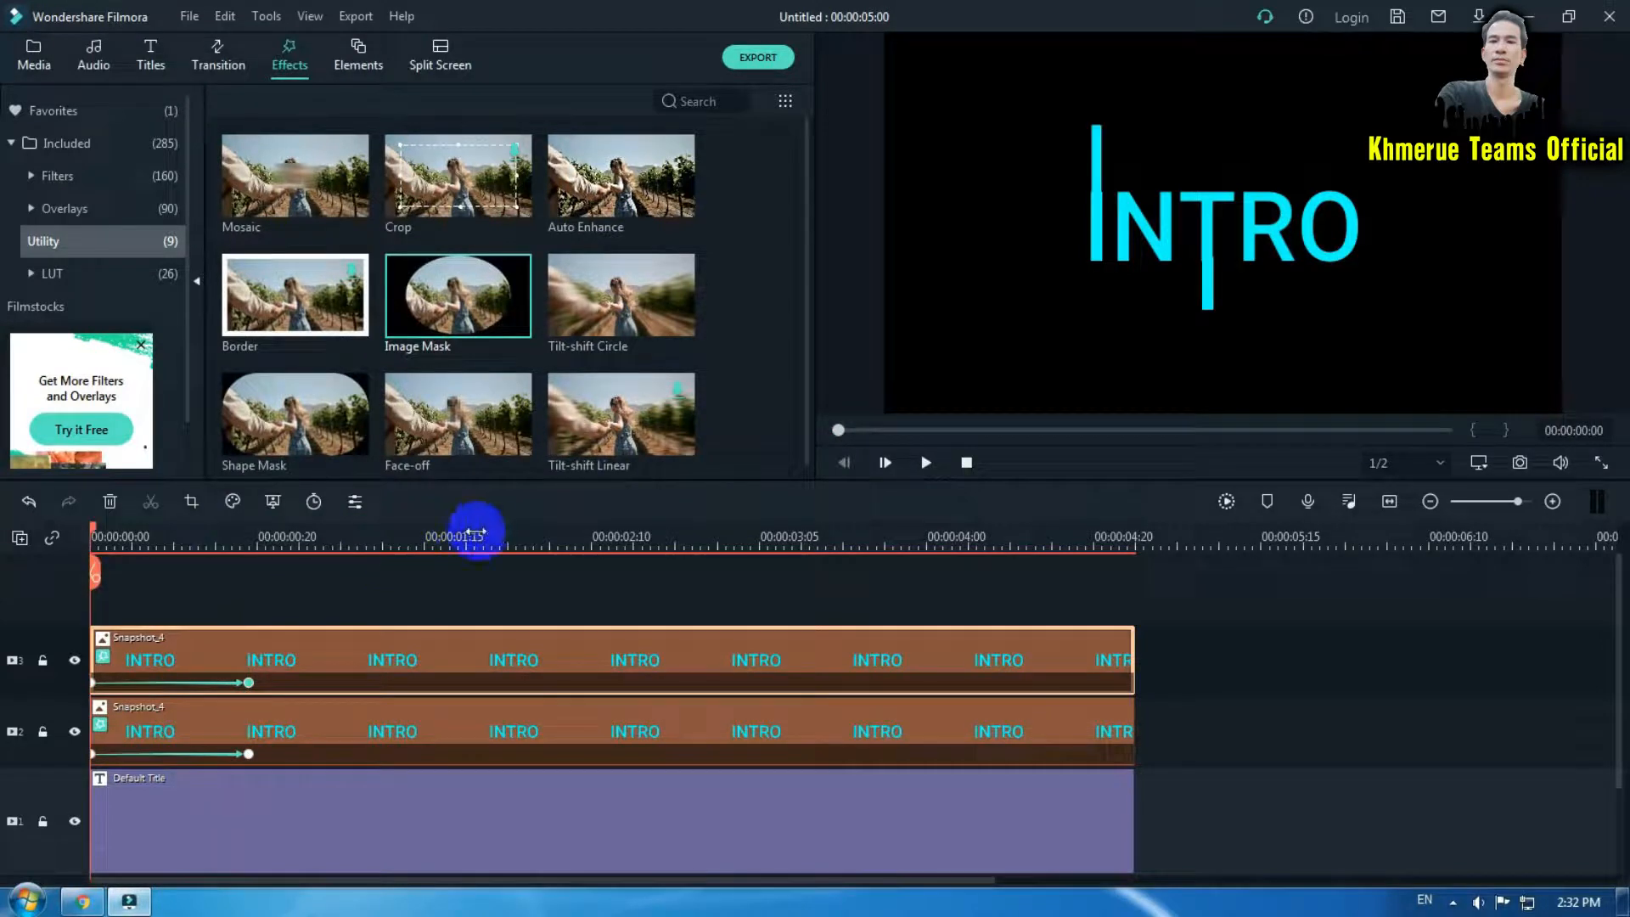
{"action": "key", "text": "space"}
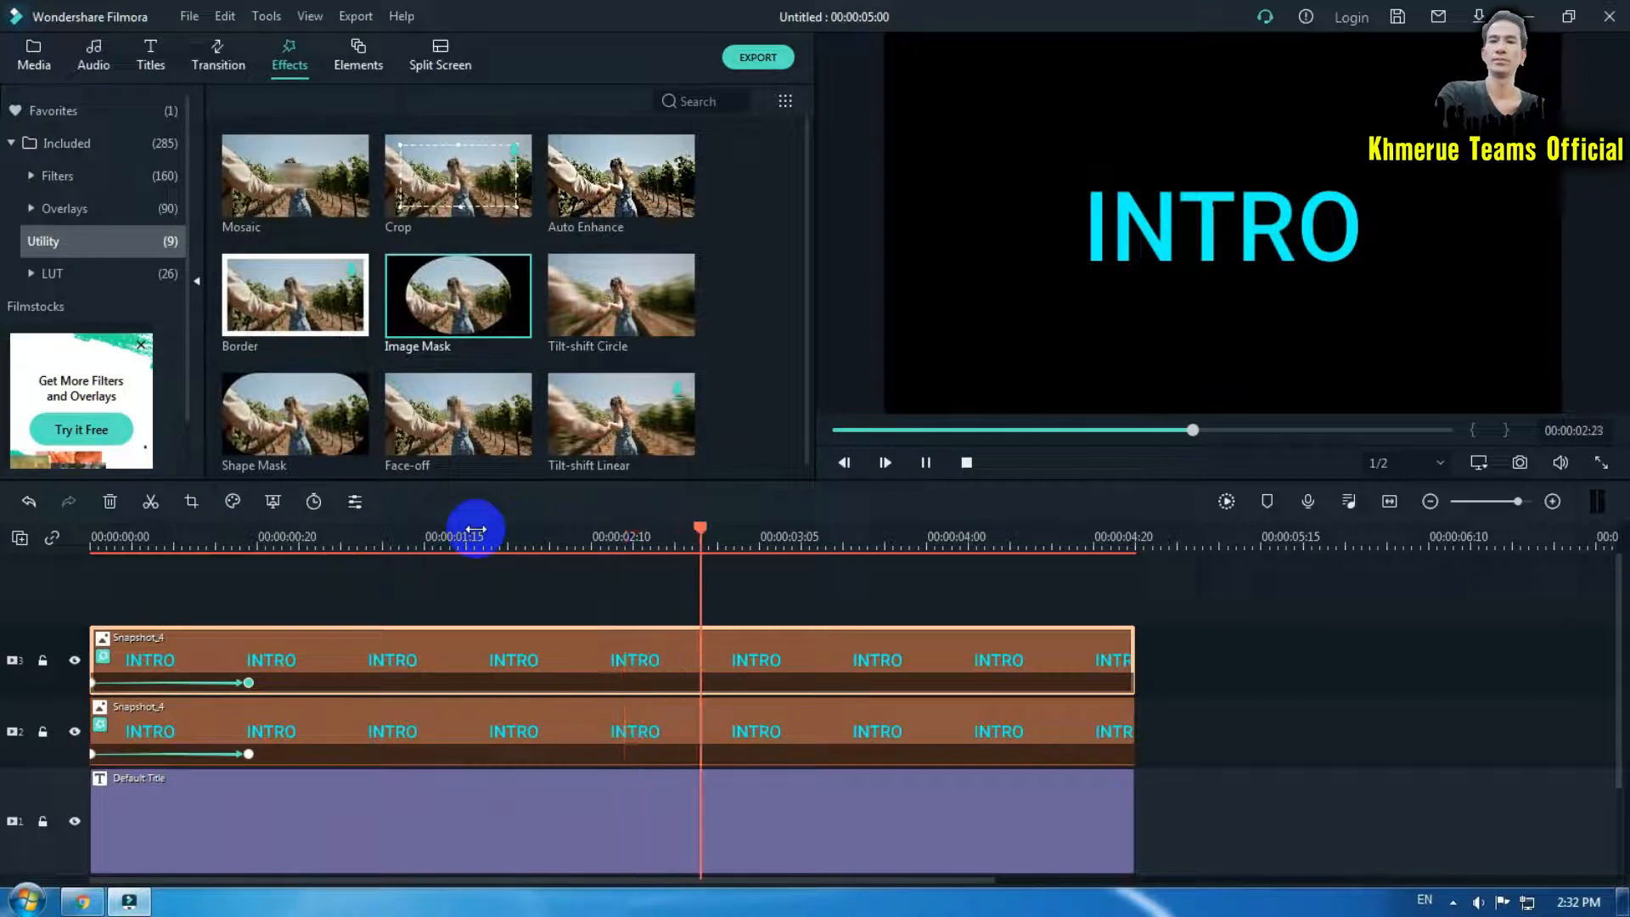
{"action": "key", "text": "space"}
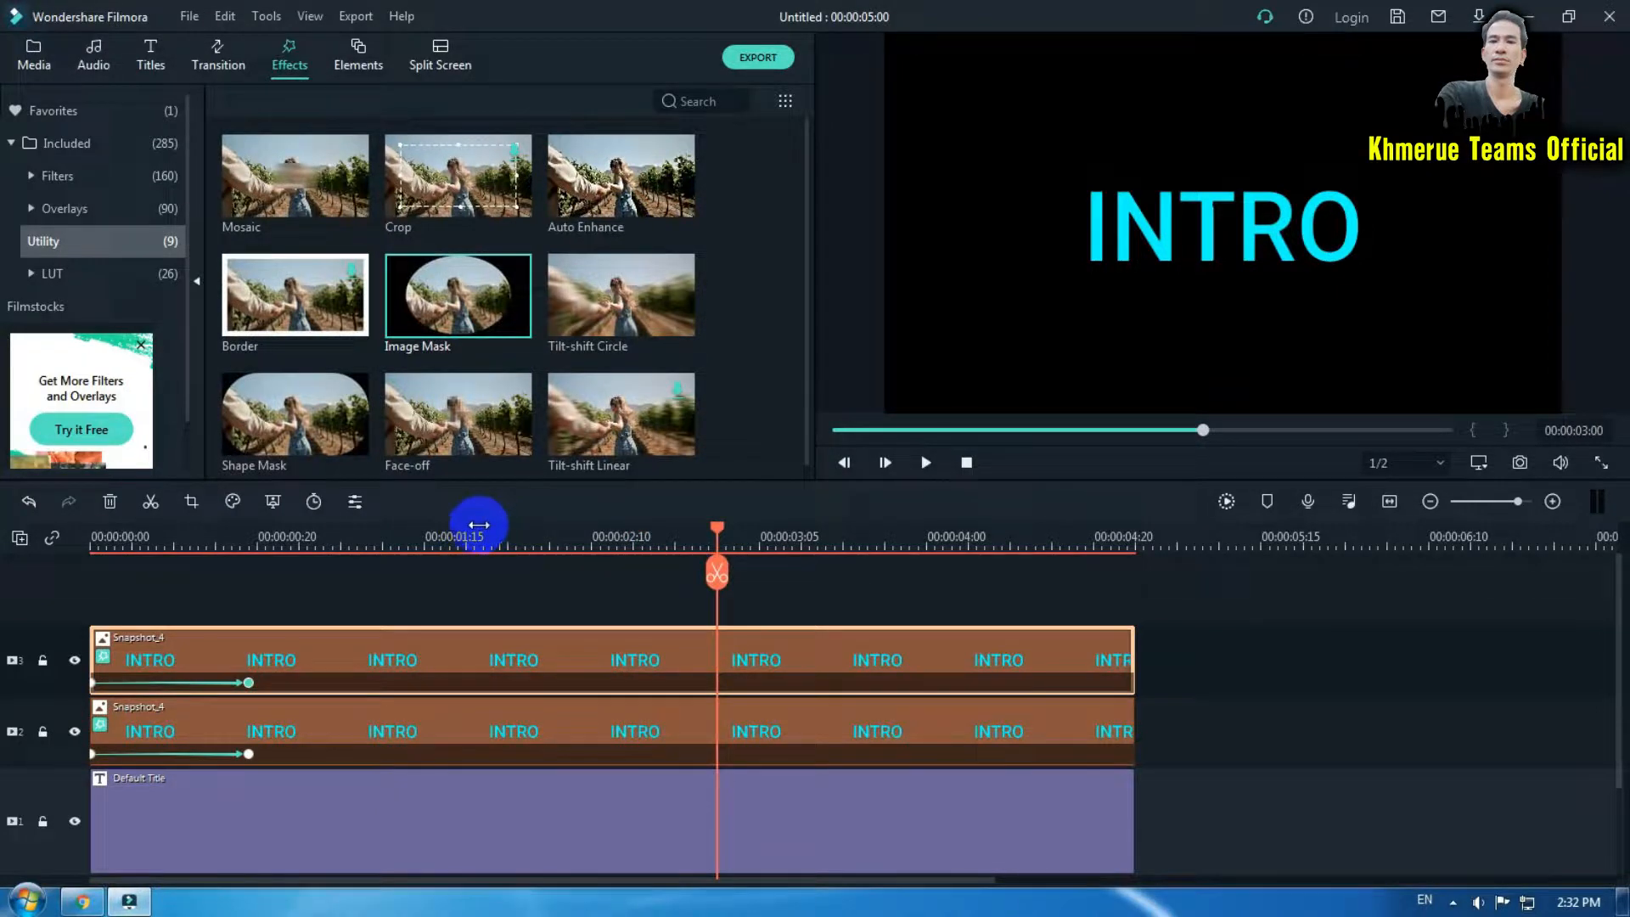
{"action": "key", "text": "Home"}
{"action": "key", "text": "space"}
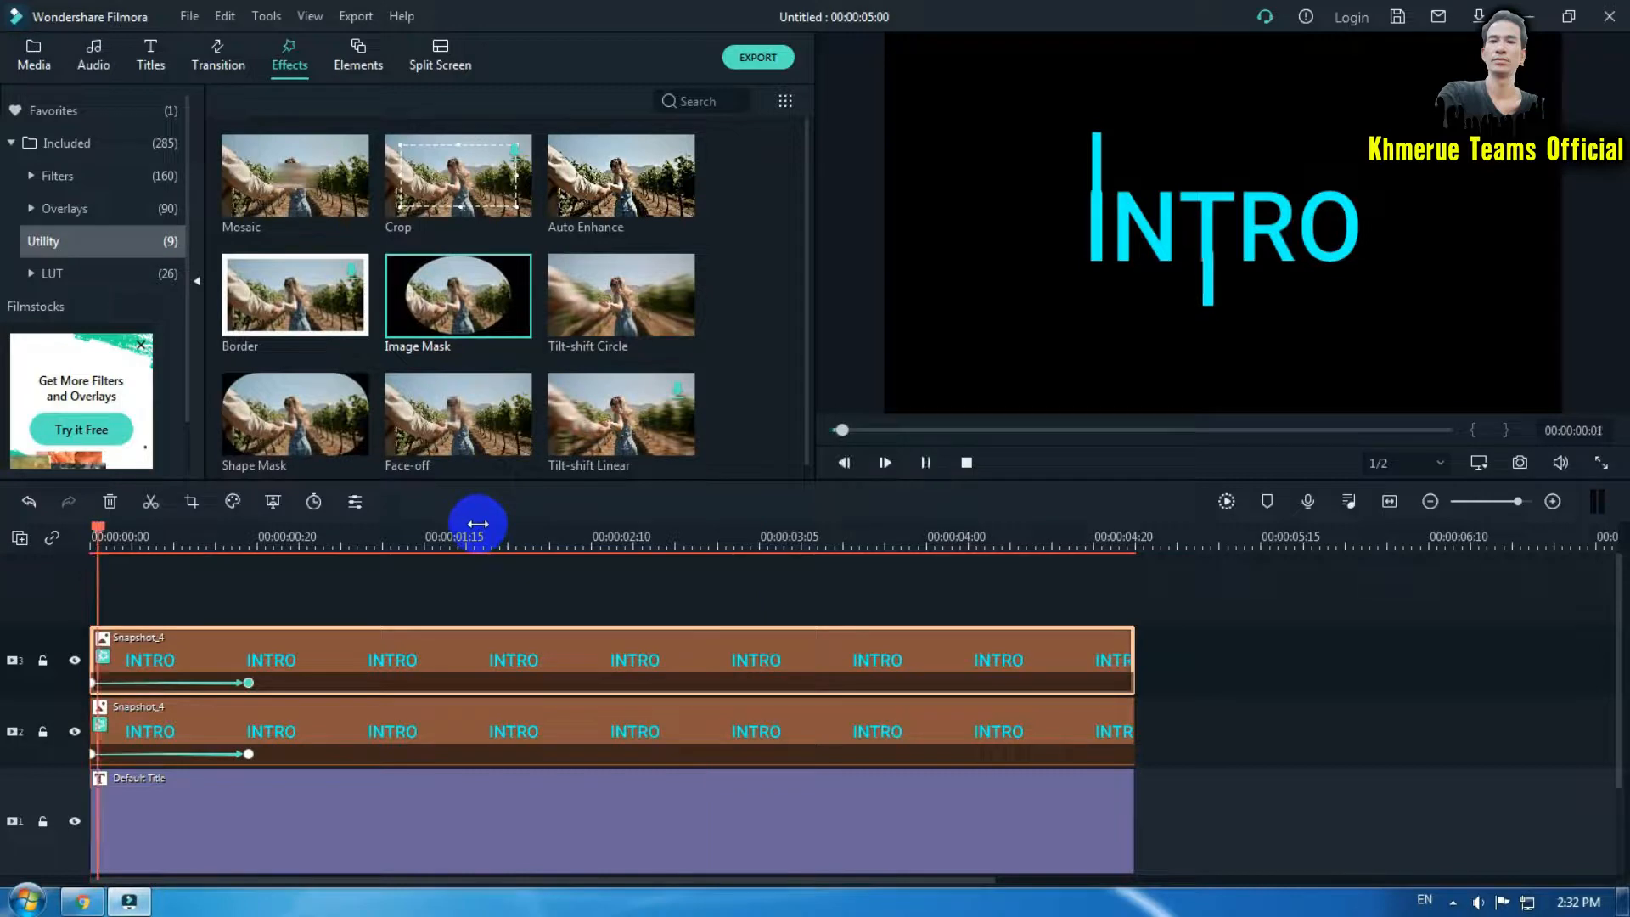
{"action": "left_click", "coordinate": [140, 686]}
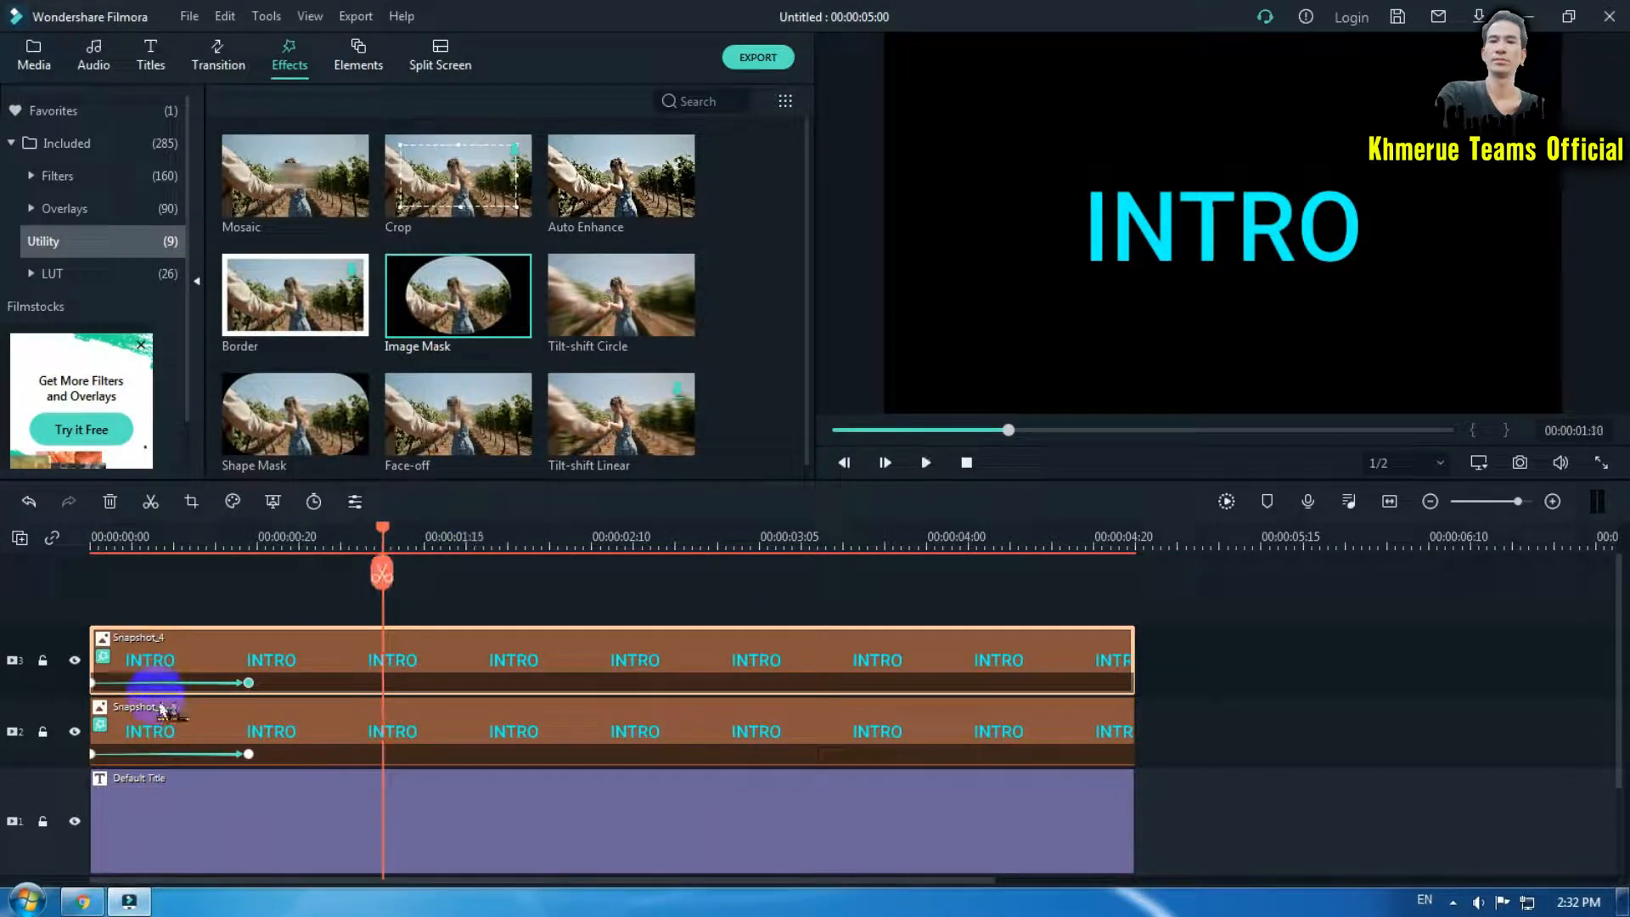
{"action": "left_click", "coordinate": [730, 757]}
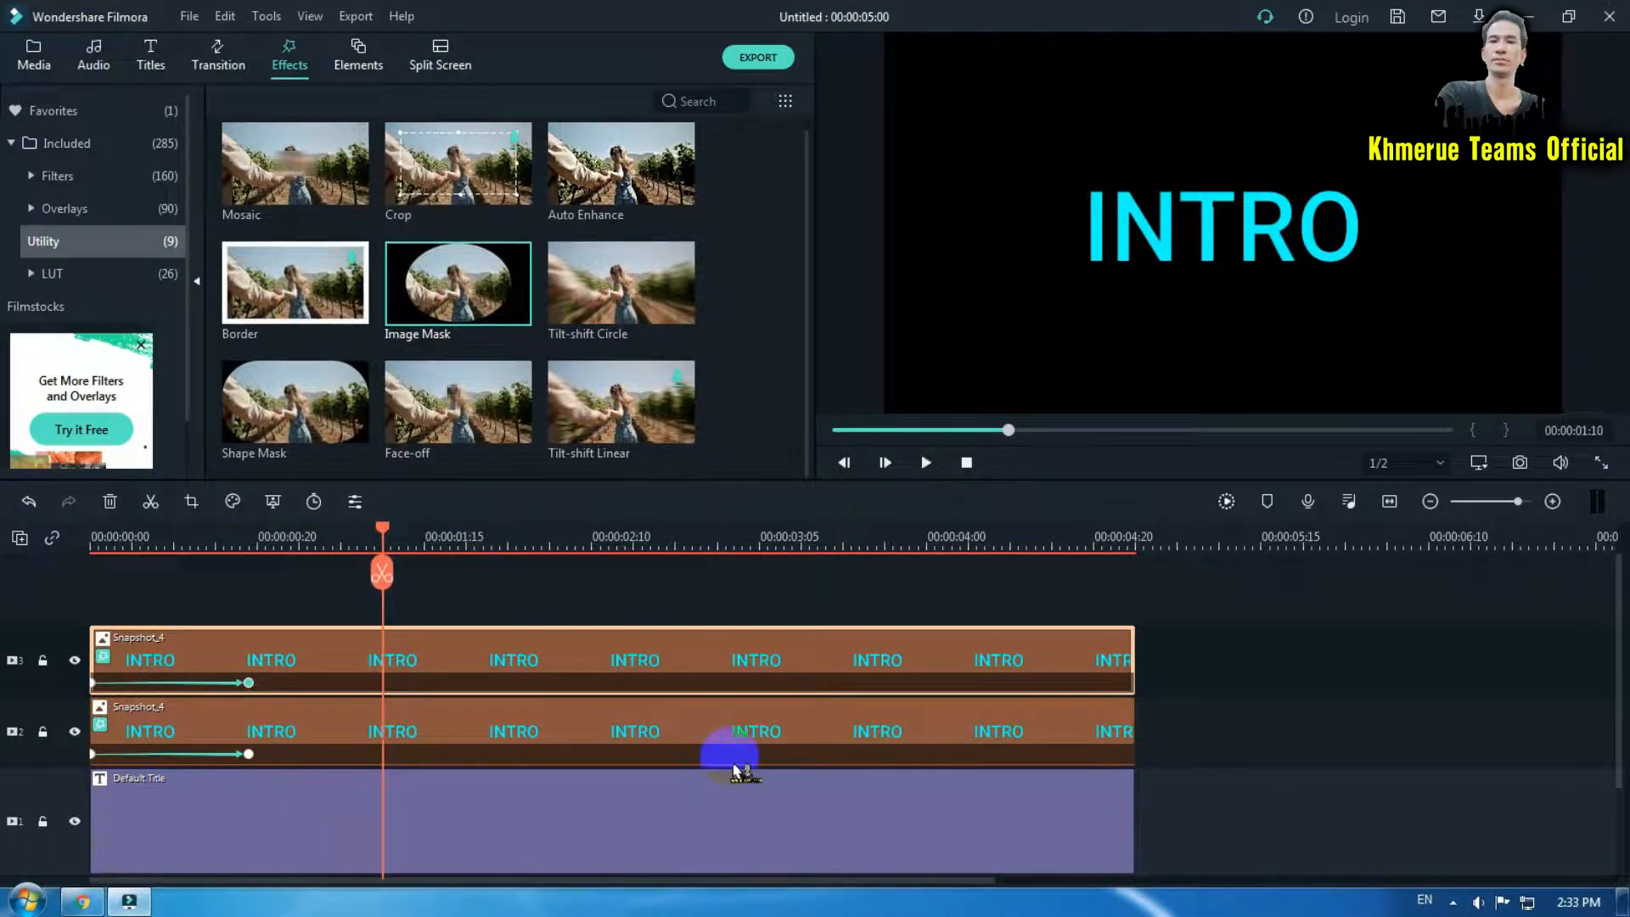
Export the animation as a WMV video named GGGG at 30 fps and close the finished export dialog.
{"action": "scroll", "coordinate": [1048, 538], "scroll_direction": "down", "scroll_amount": 3}
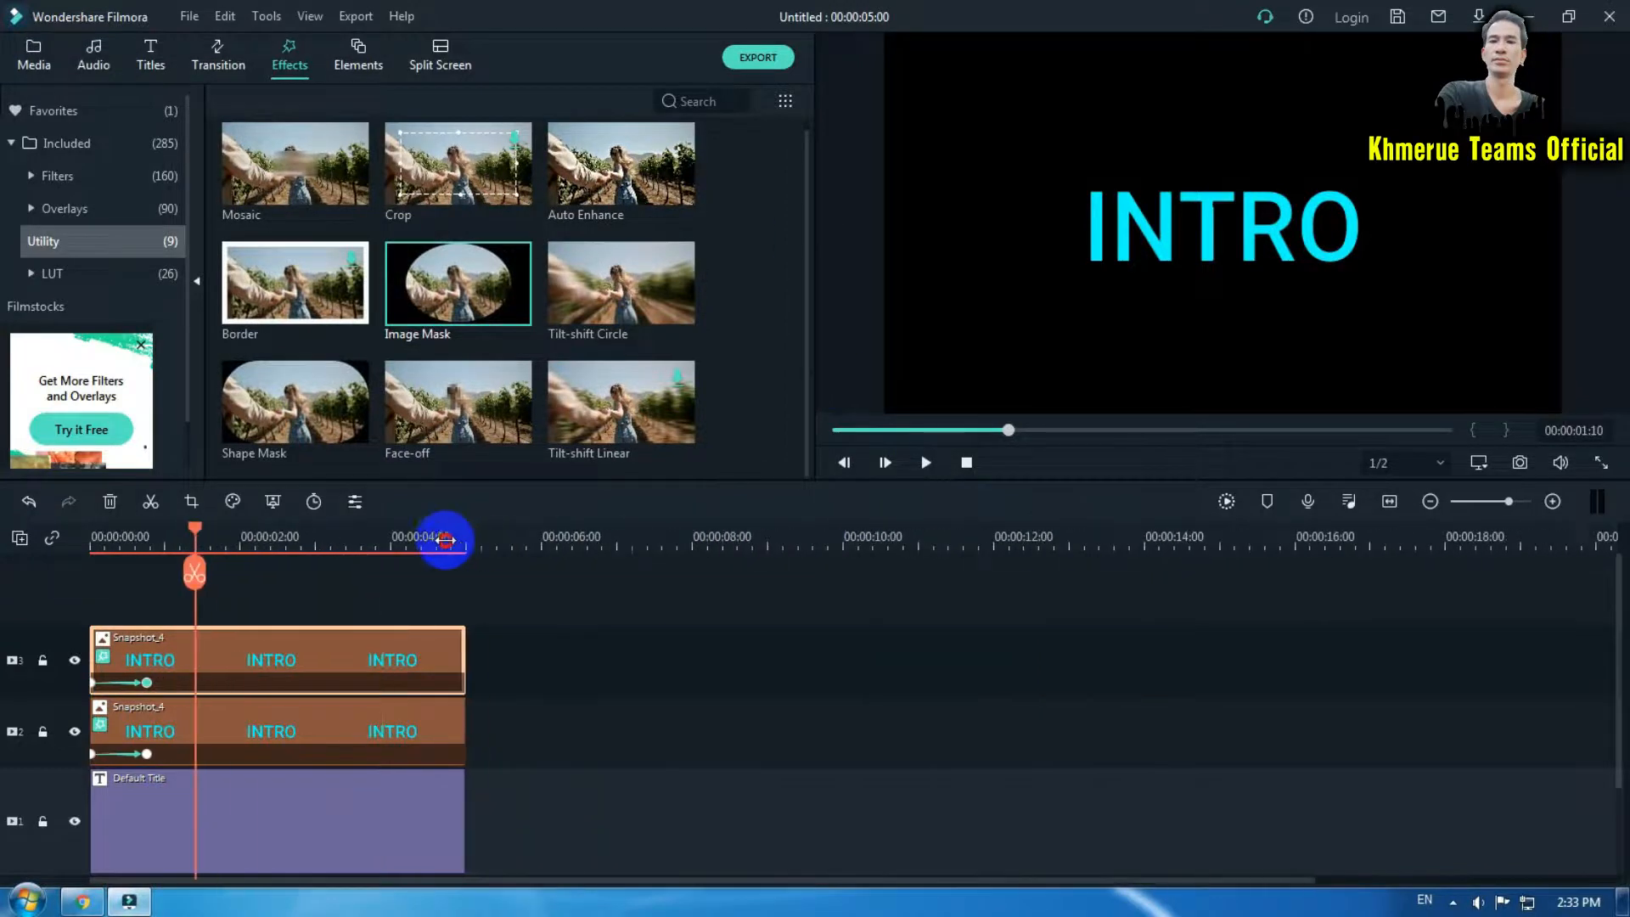
{"action": "left_click", "coordinate": [756, 70]}
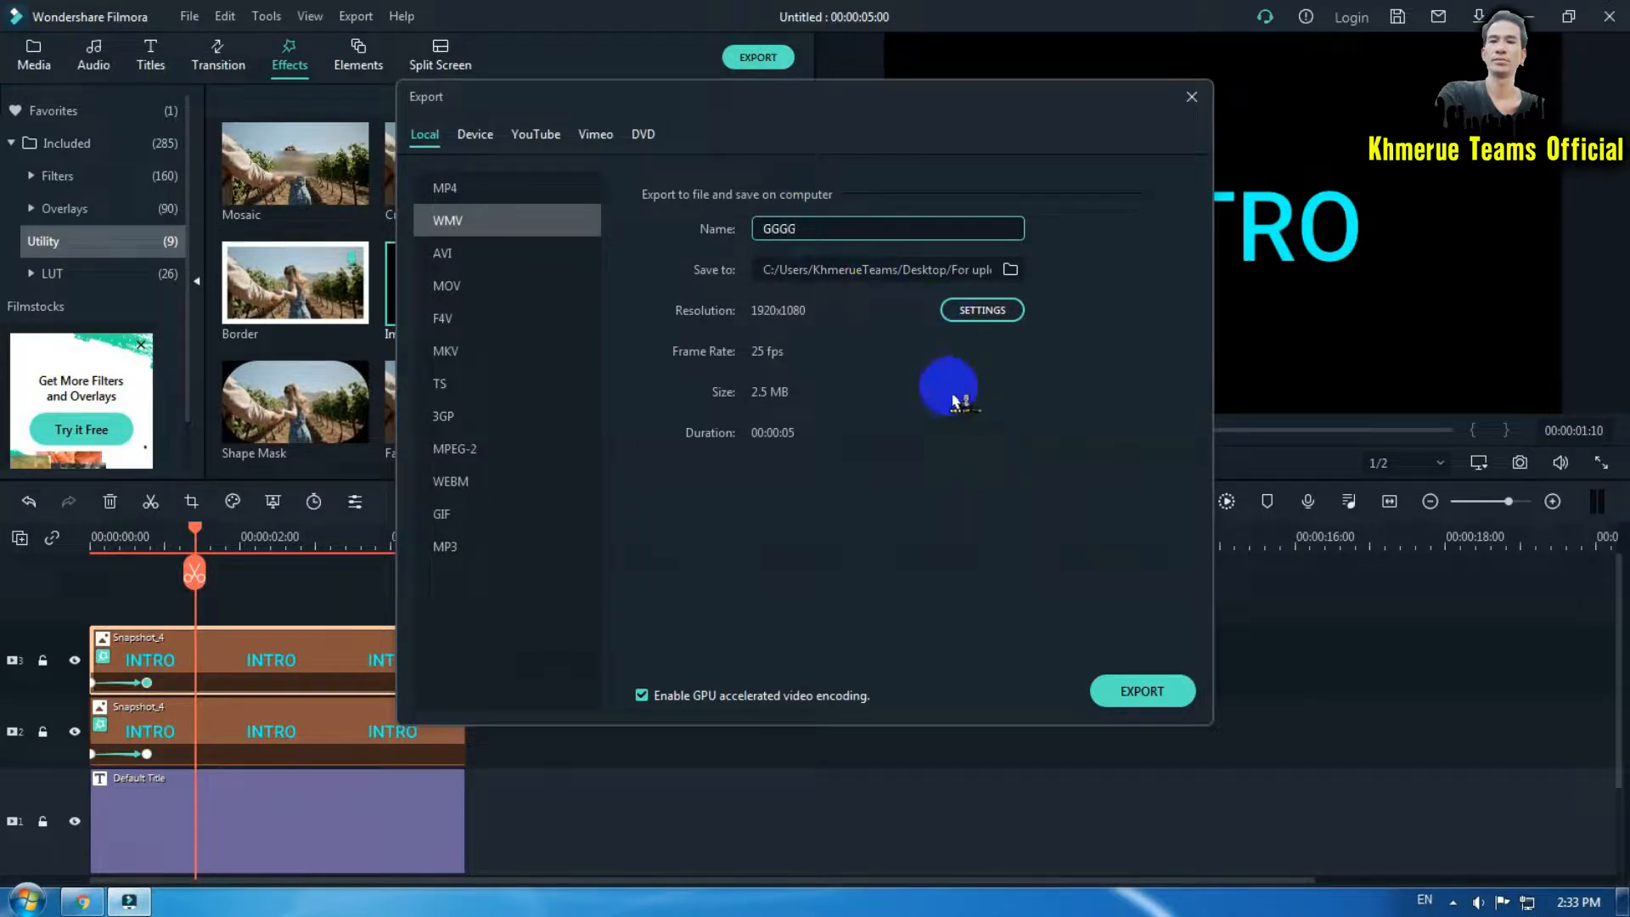
{"action": "left_click", "coordinate": [982, 311]}
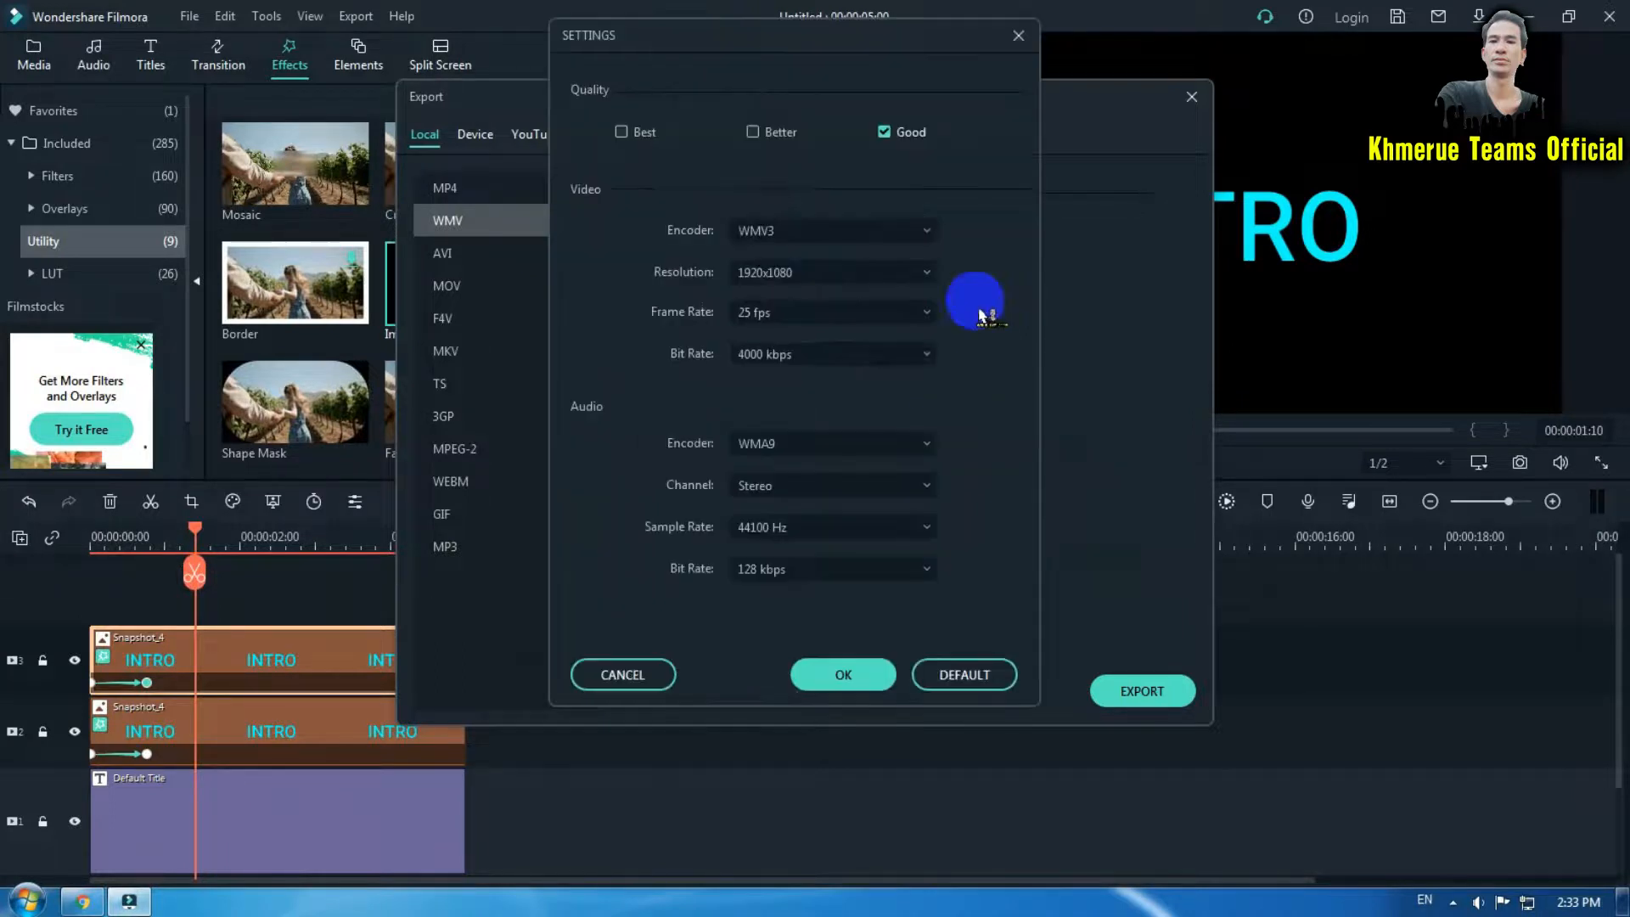
{"action": "left_click", "coordinate": [803, 314]}
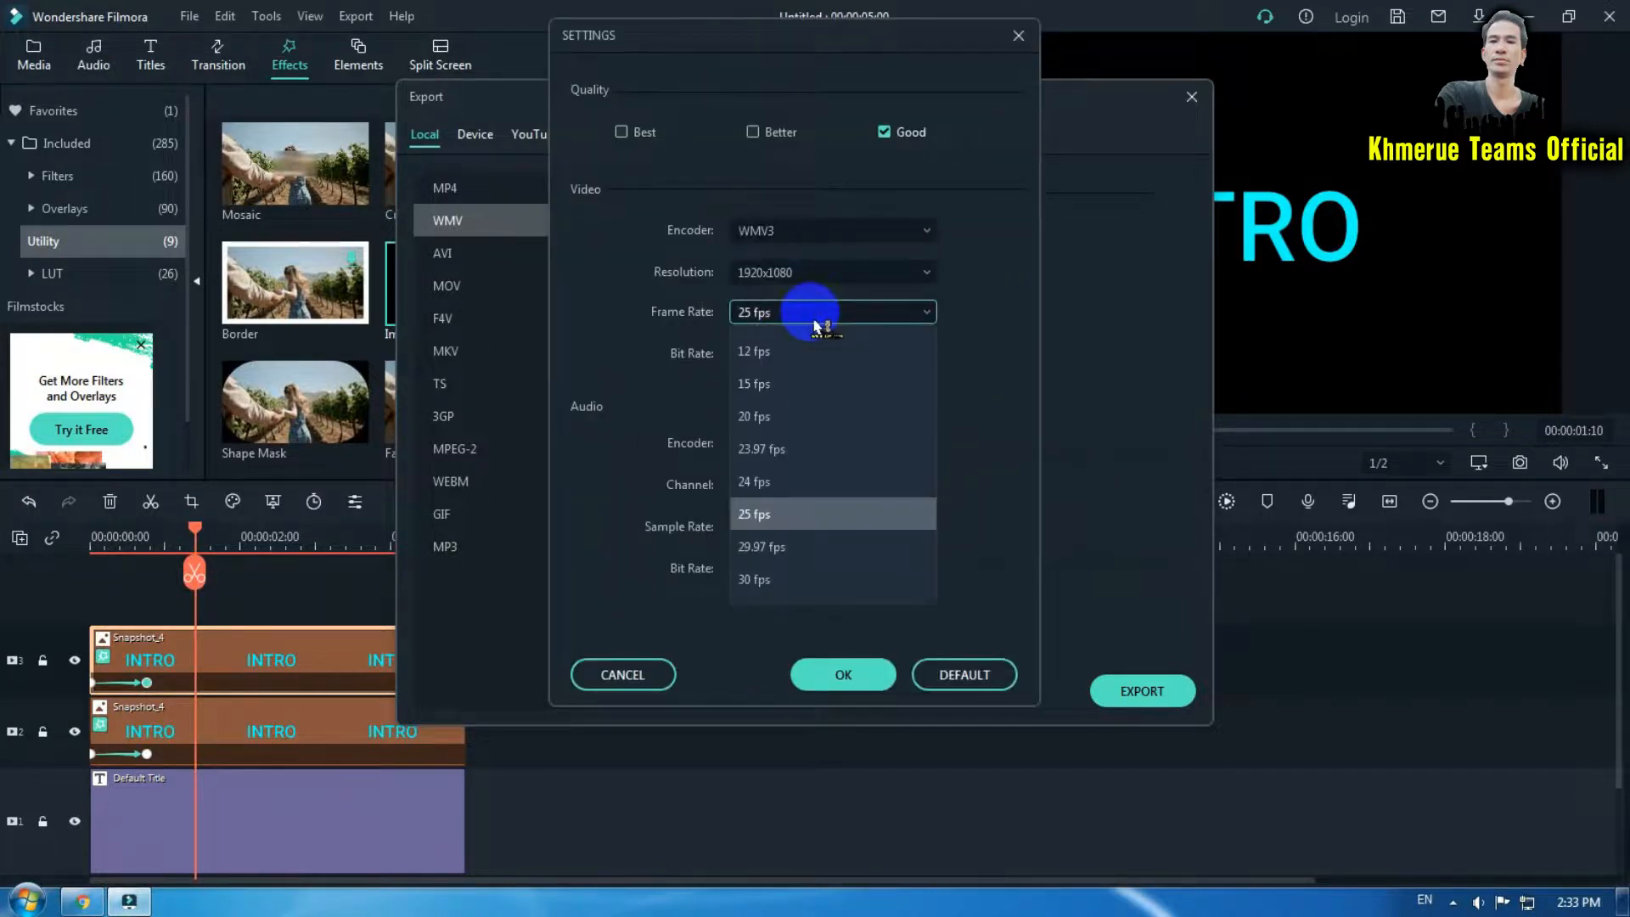
{"action": "left_click", "coordinate": [798, 582]}
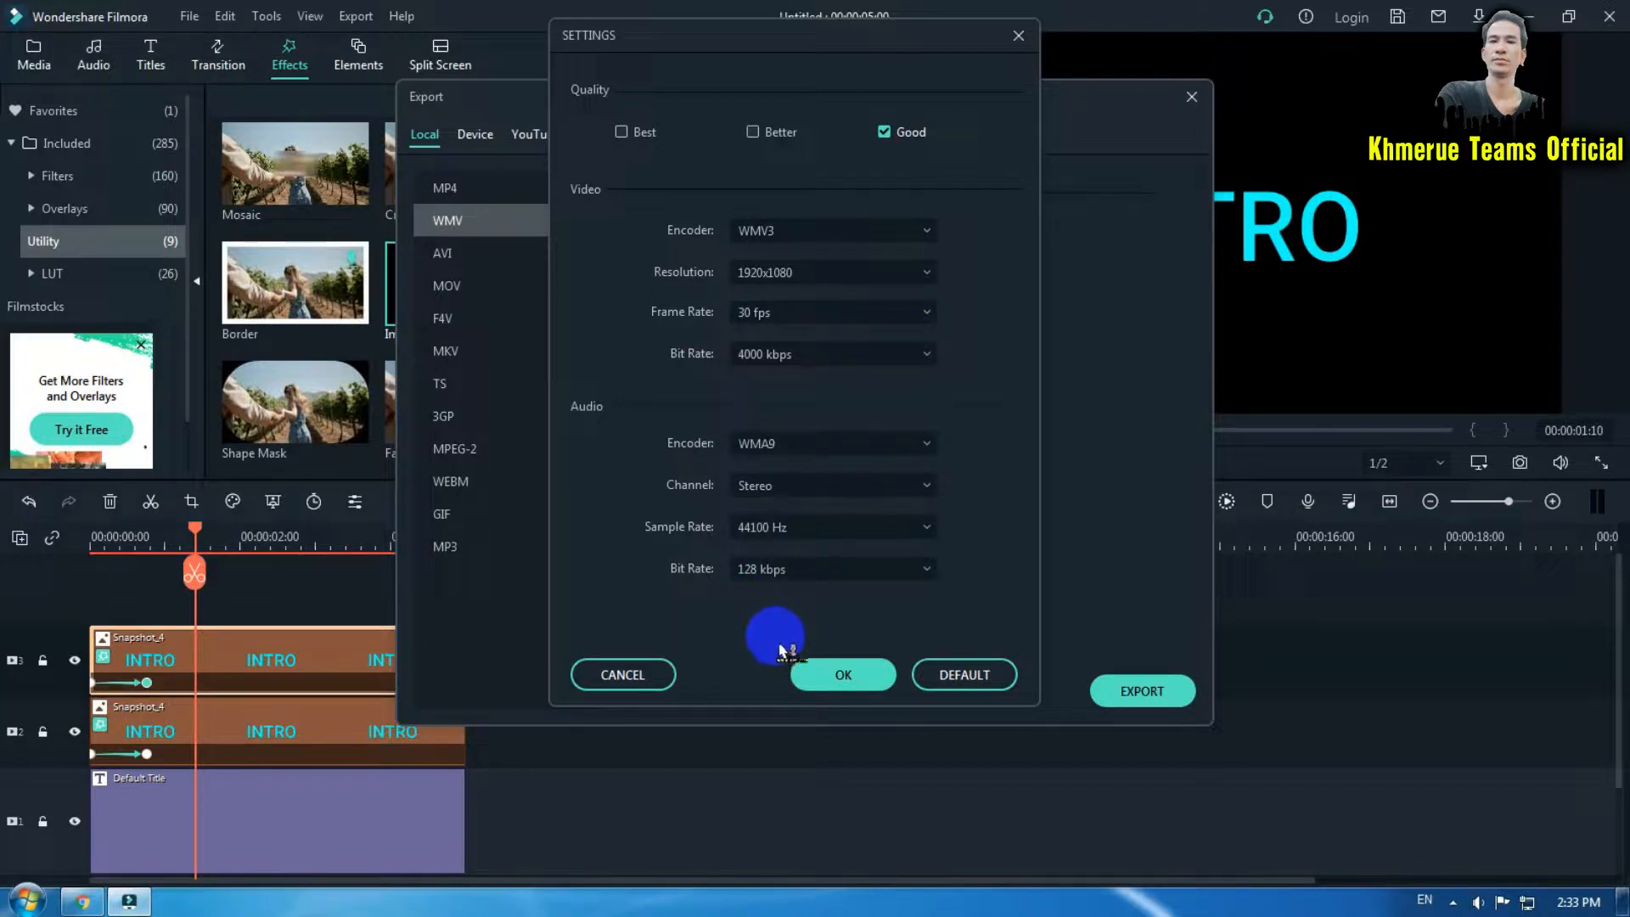
{"action": "left_click", "coordinate": [856, 683]}
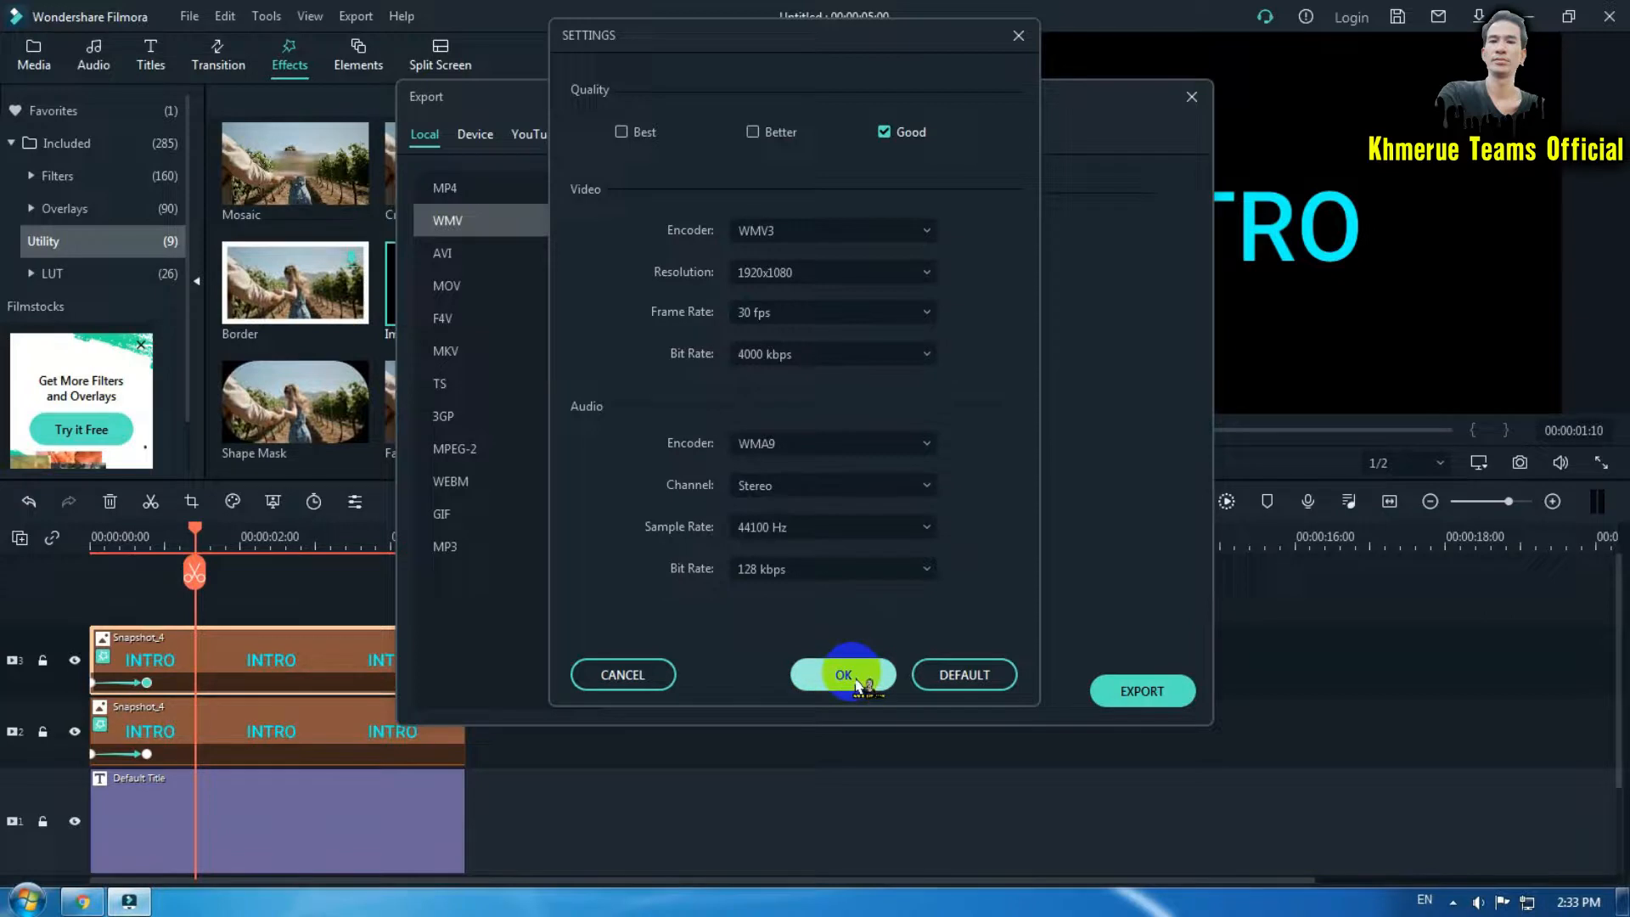
{"action": "left_click", "coordinate": [1134, 692]}
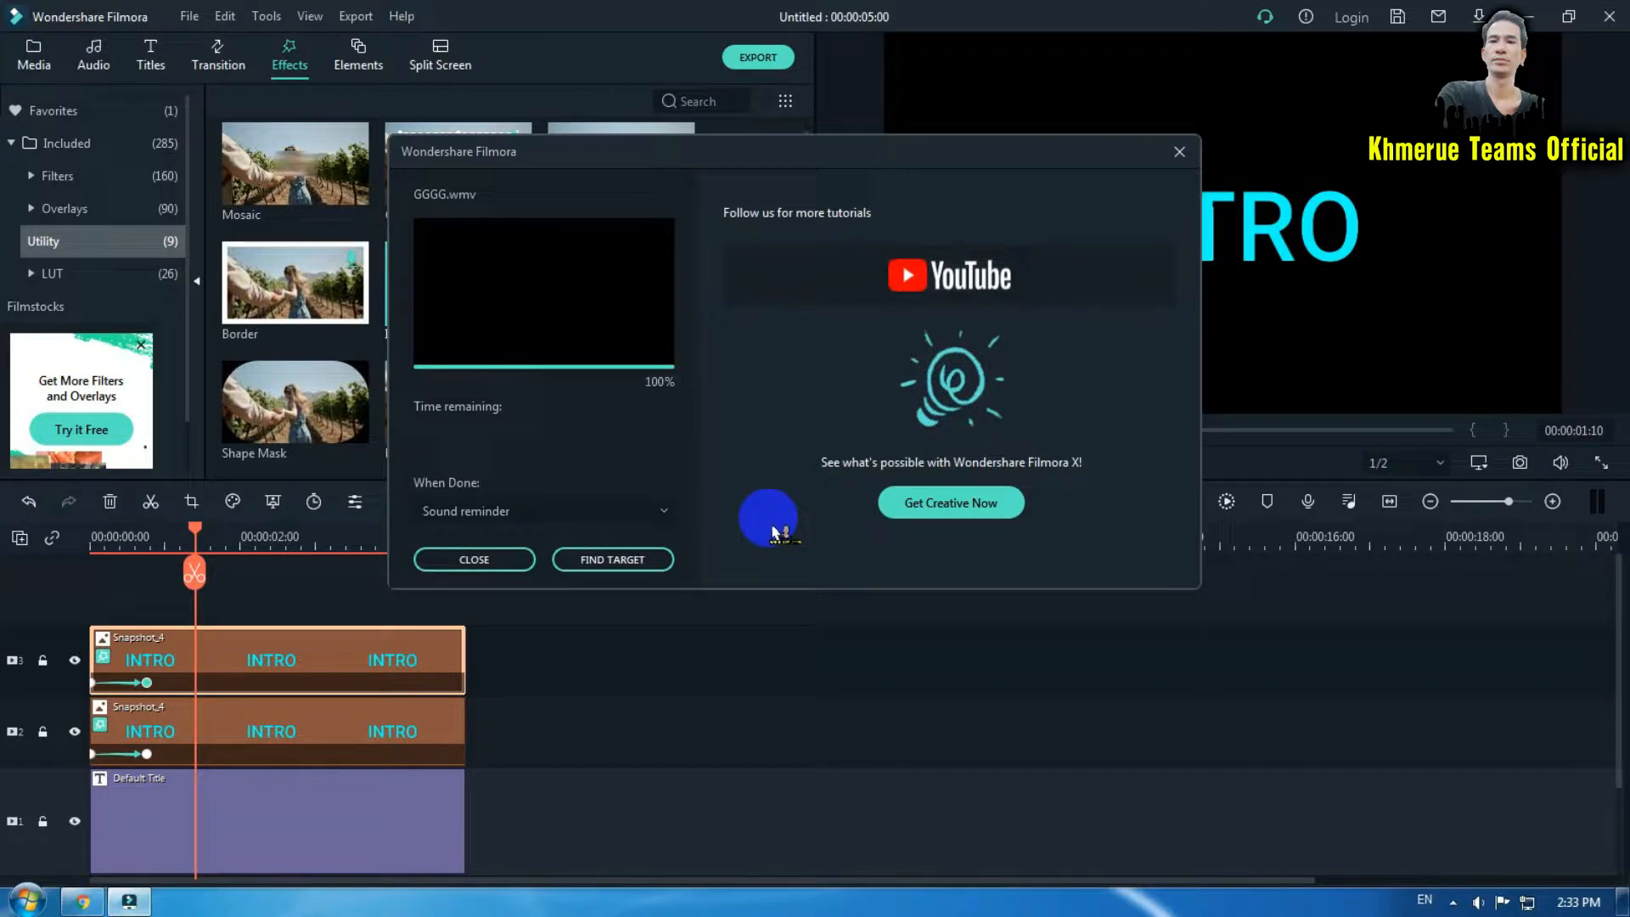
{"action": "left_click", "coordinate": [502, 558]}
Delete both snapshot clips and the Default Title from the timeline.
{"action": "left_click", "coordinate": [493, 675]}
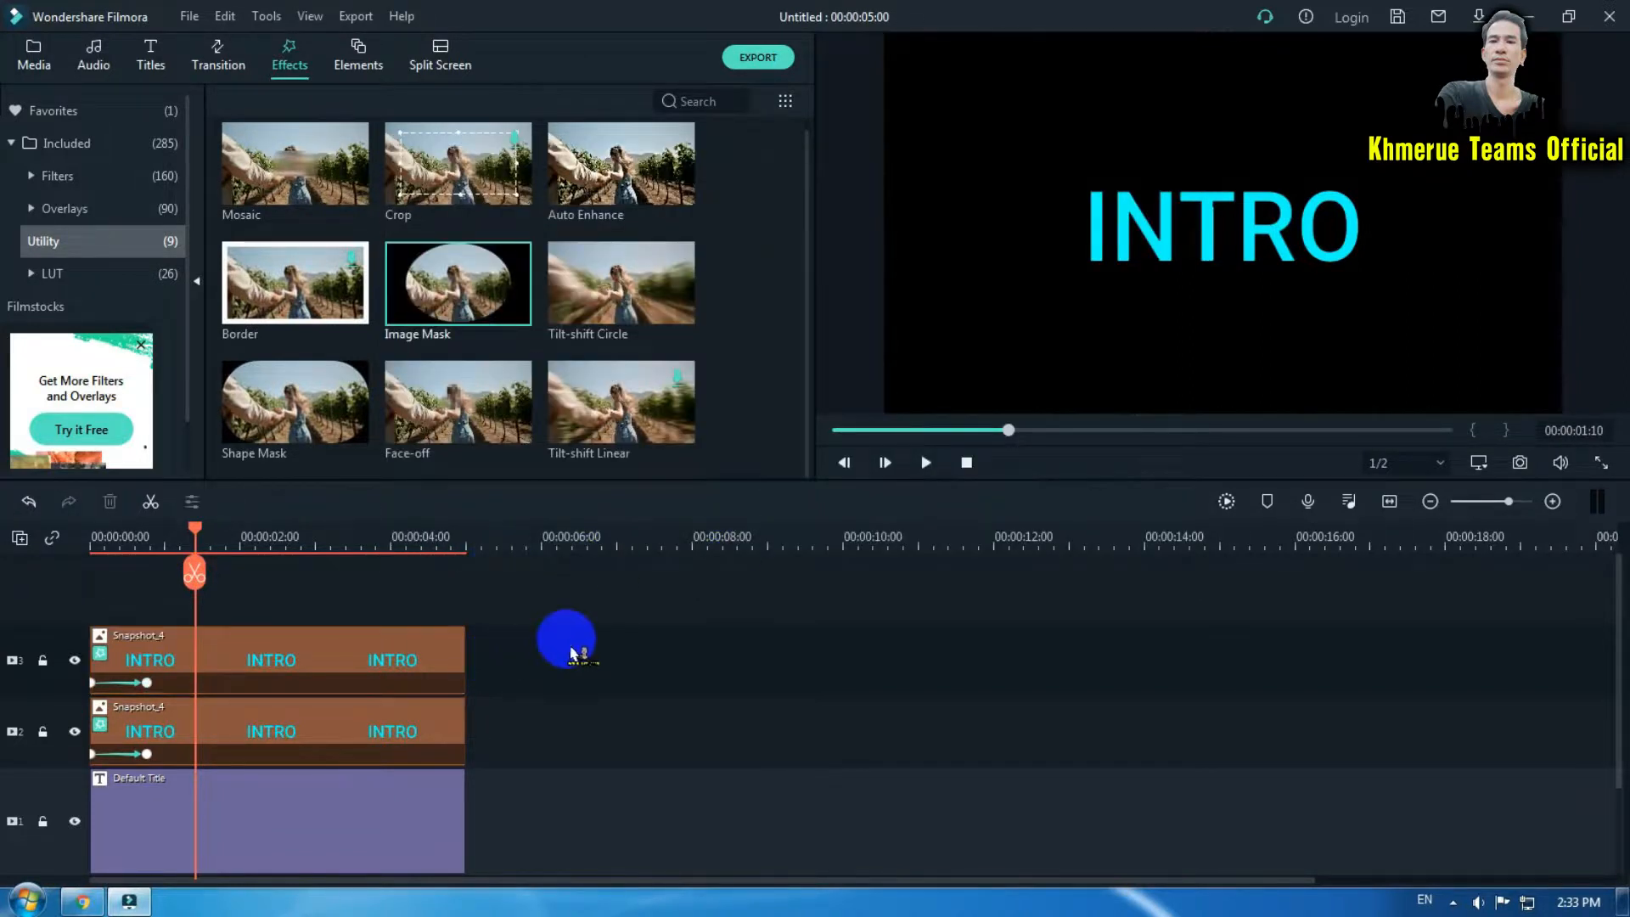
{"action": "left_click_drag", "start_coordinate": [582, 642], "coordinate": [366, 828]}
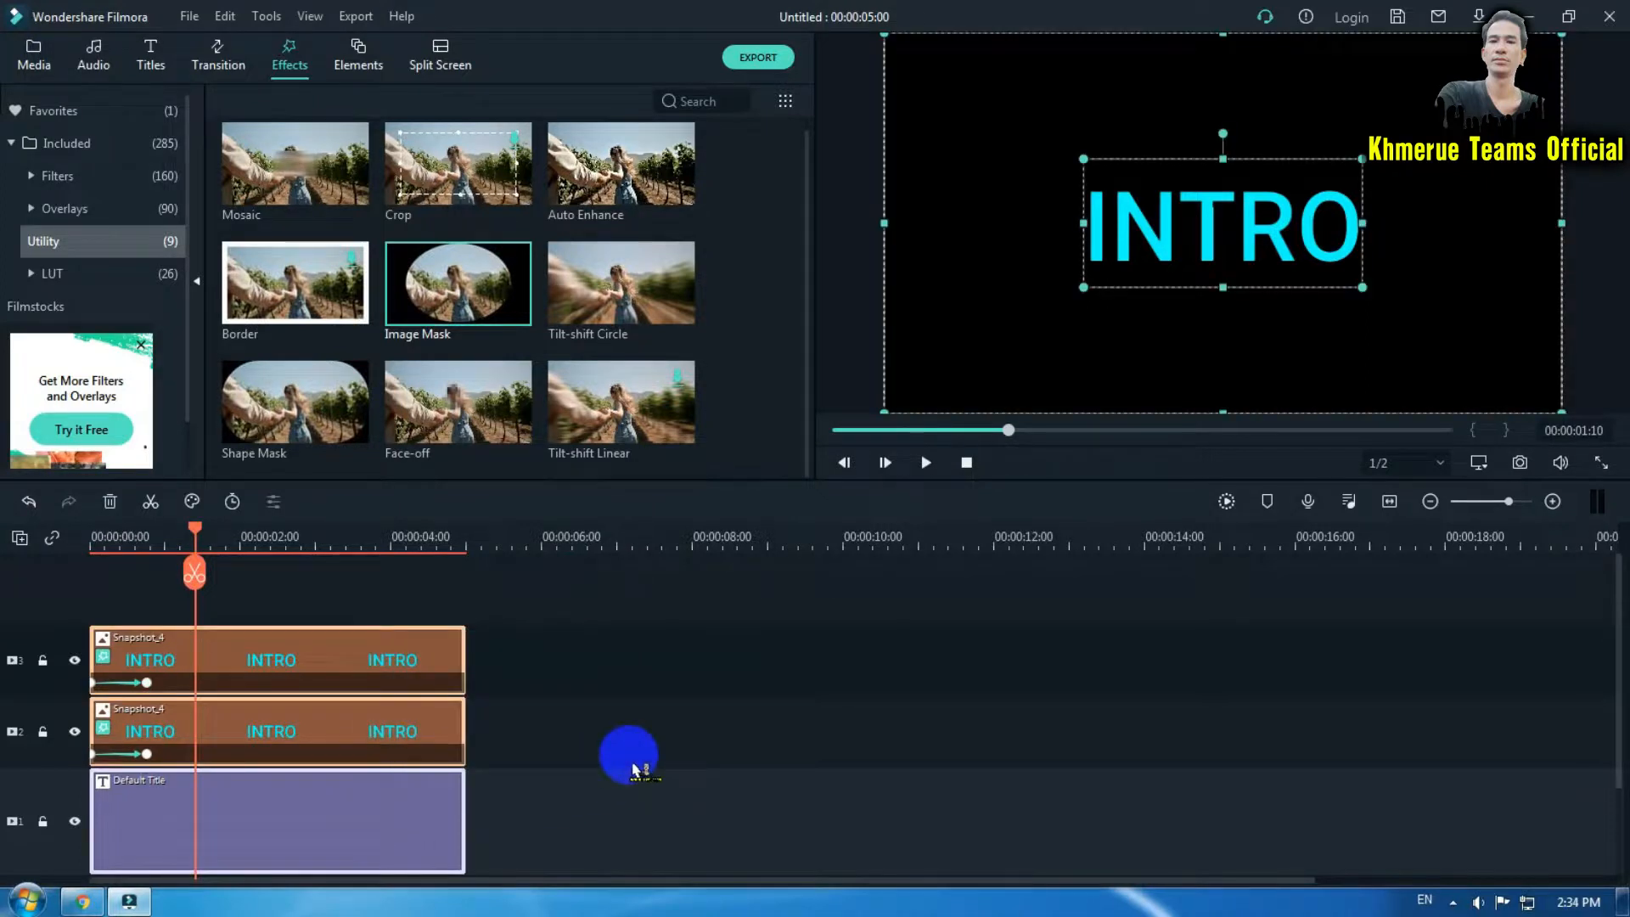
{"action": "key", "text": "Delete"}
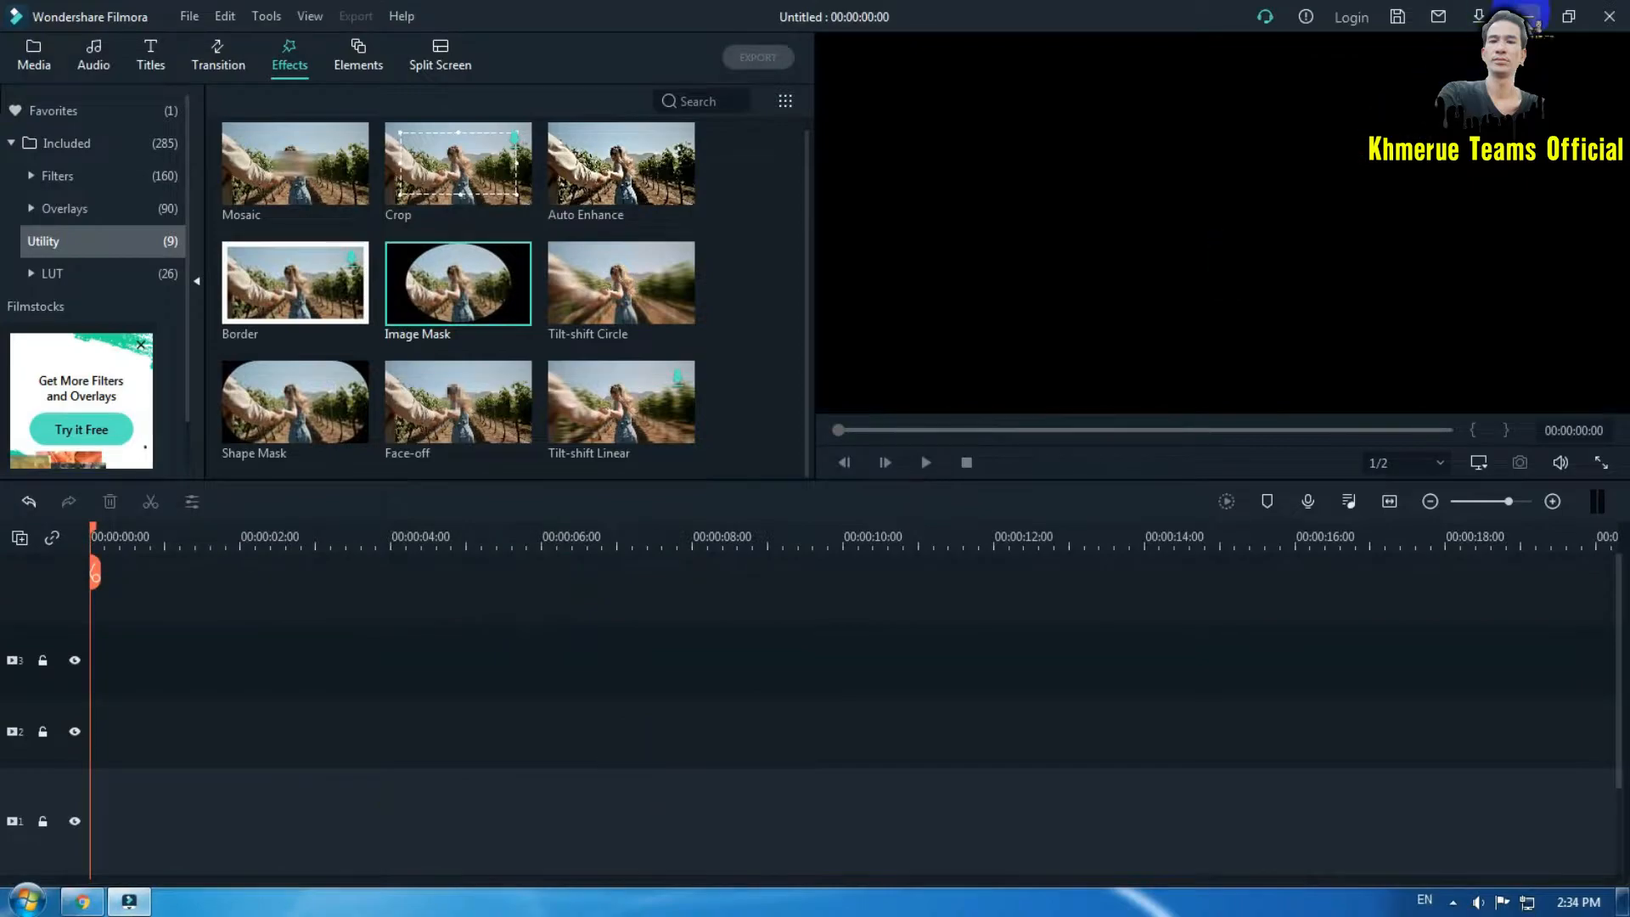
Bring the exported GGGG video from the desktop's For upload folder into Filmora, placing it at the start of track 2.
{"action": "left_click", "coordinate": [1529, 16]}
{"action": "left_click", "coordinate": [185, 387]}
{"action": "left_click", "coordinate": [142, 580]}
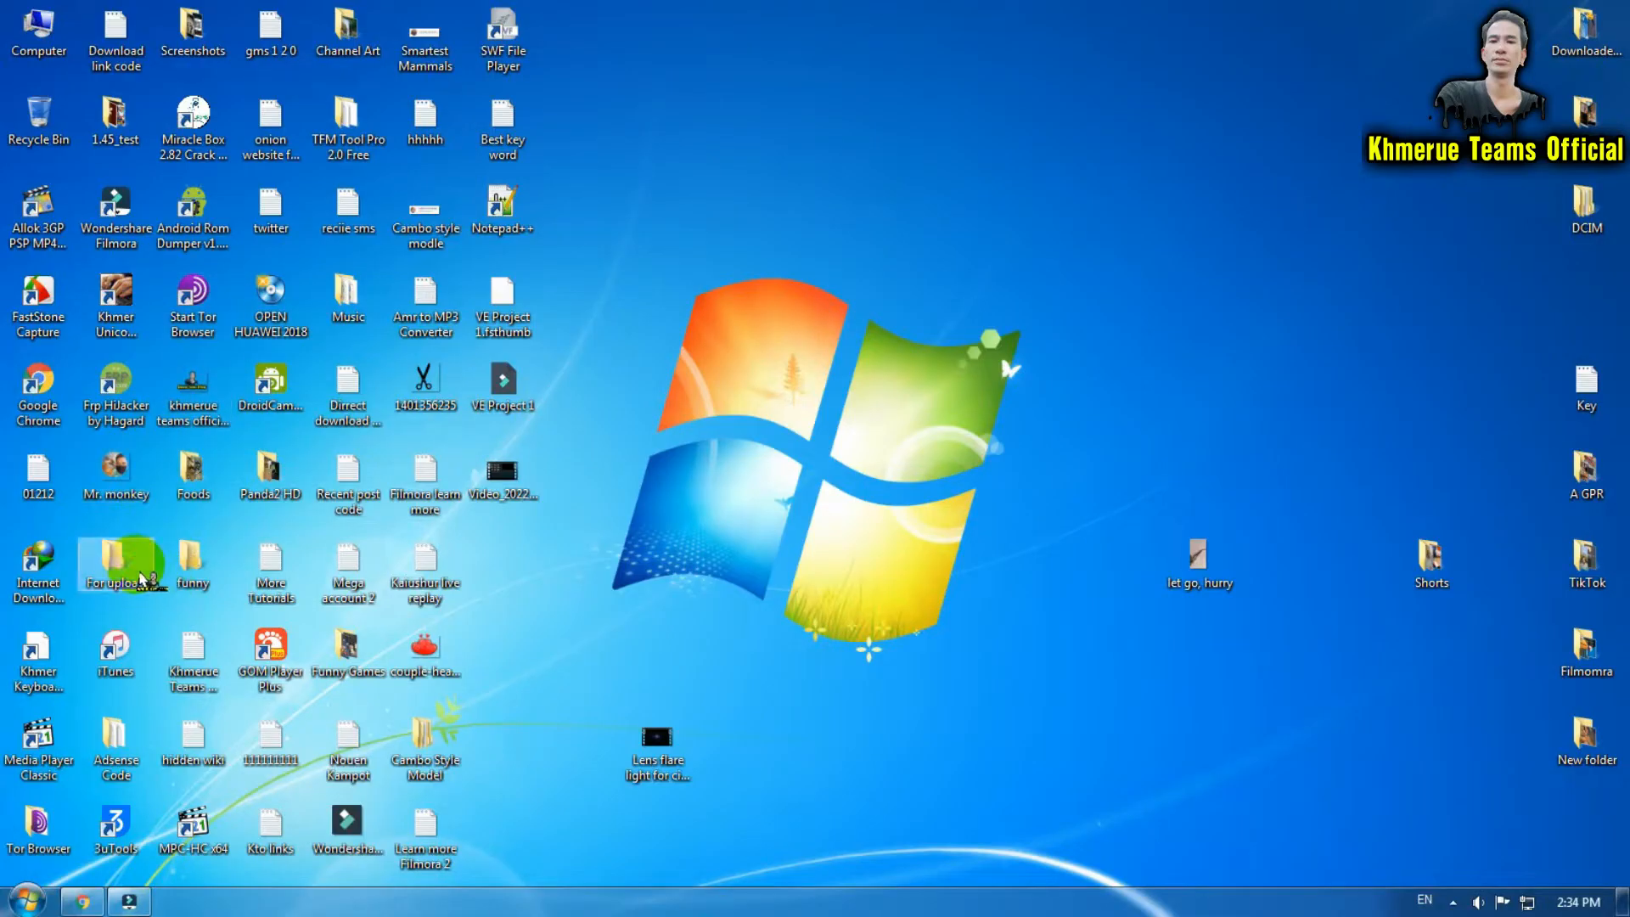
{"action": "double_click", "coordinate": [143, 579]}
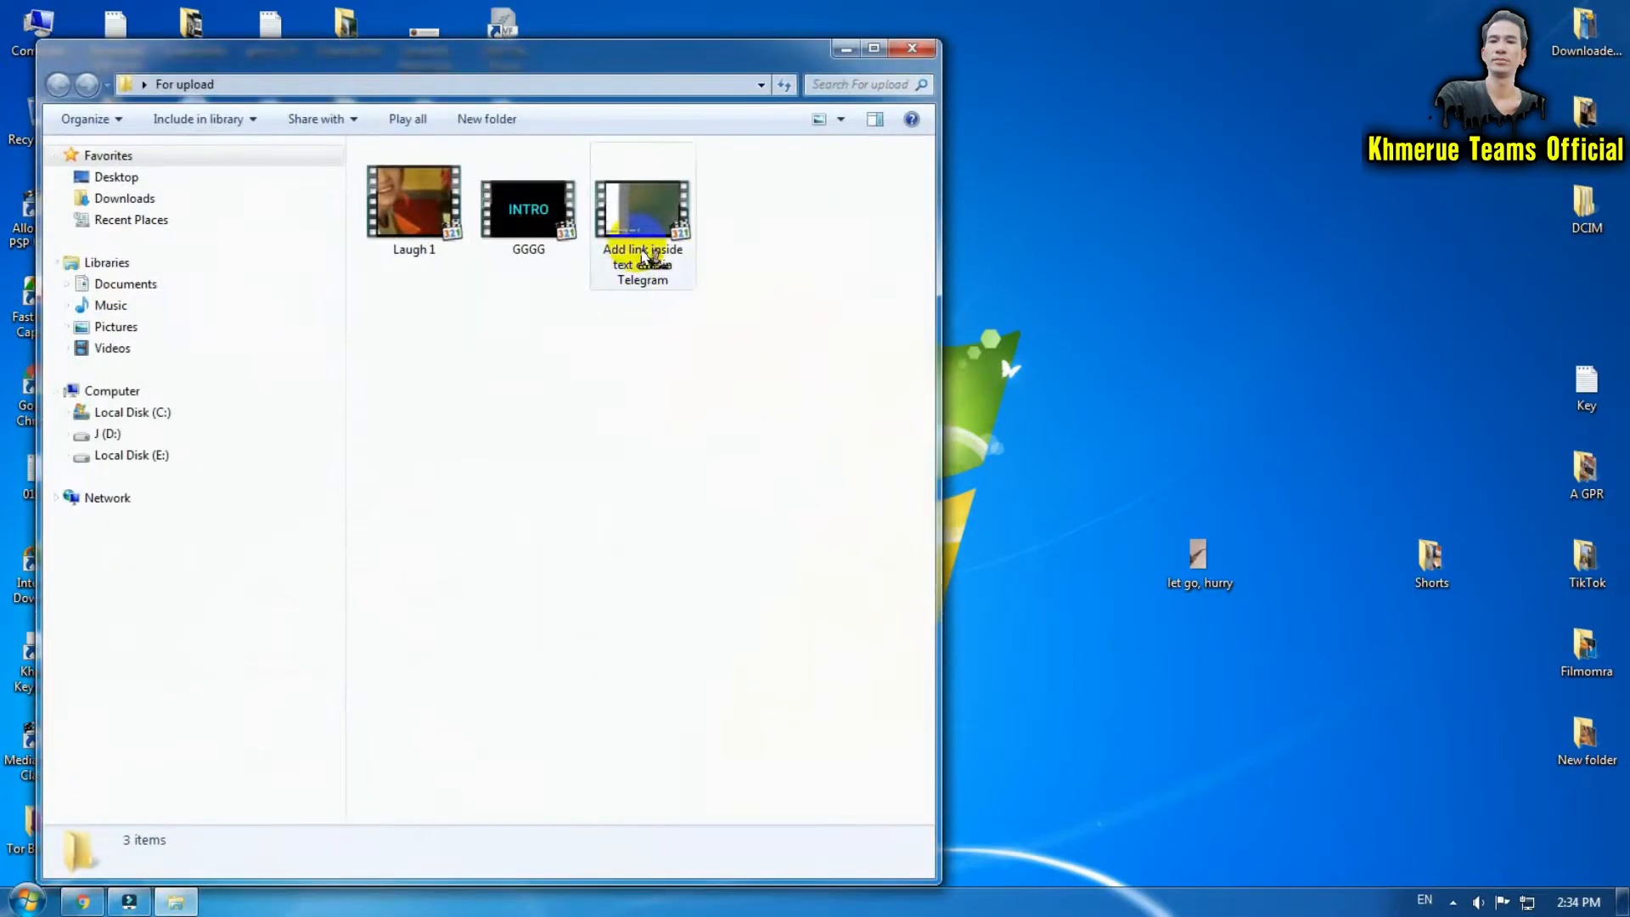
{"action": "left_click_drag", "start_coordinate": [528, 214], "coordinate": [156, 730]}
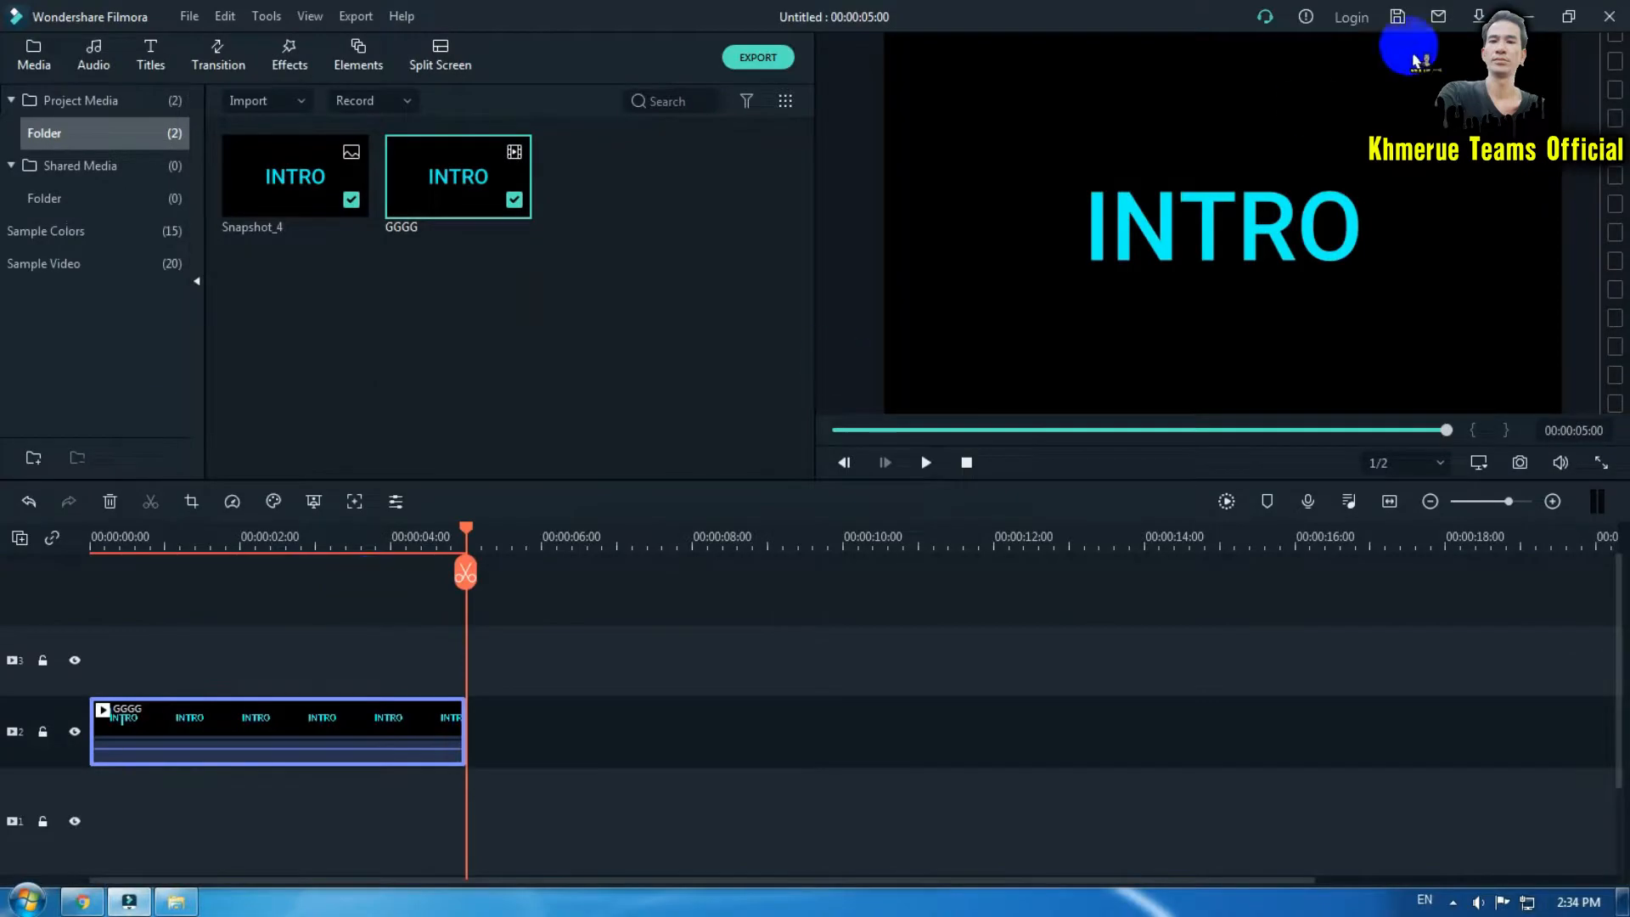
Close the file folder and add the desktop's lens flare footage to the timeline on track 1, beneath the GGGG clip.
{"action": "left_click", "coordinate": [1529, 16]}
{"action": "left_click", "coordinate": [912, 48]}
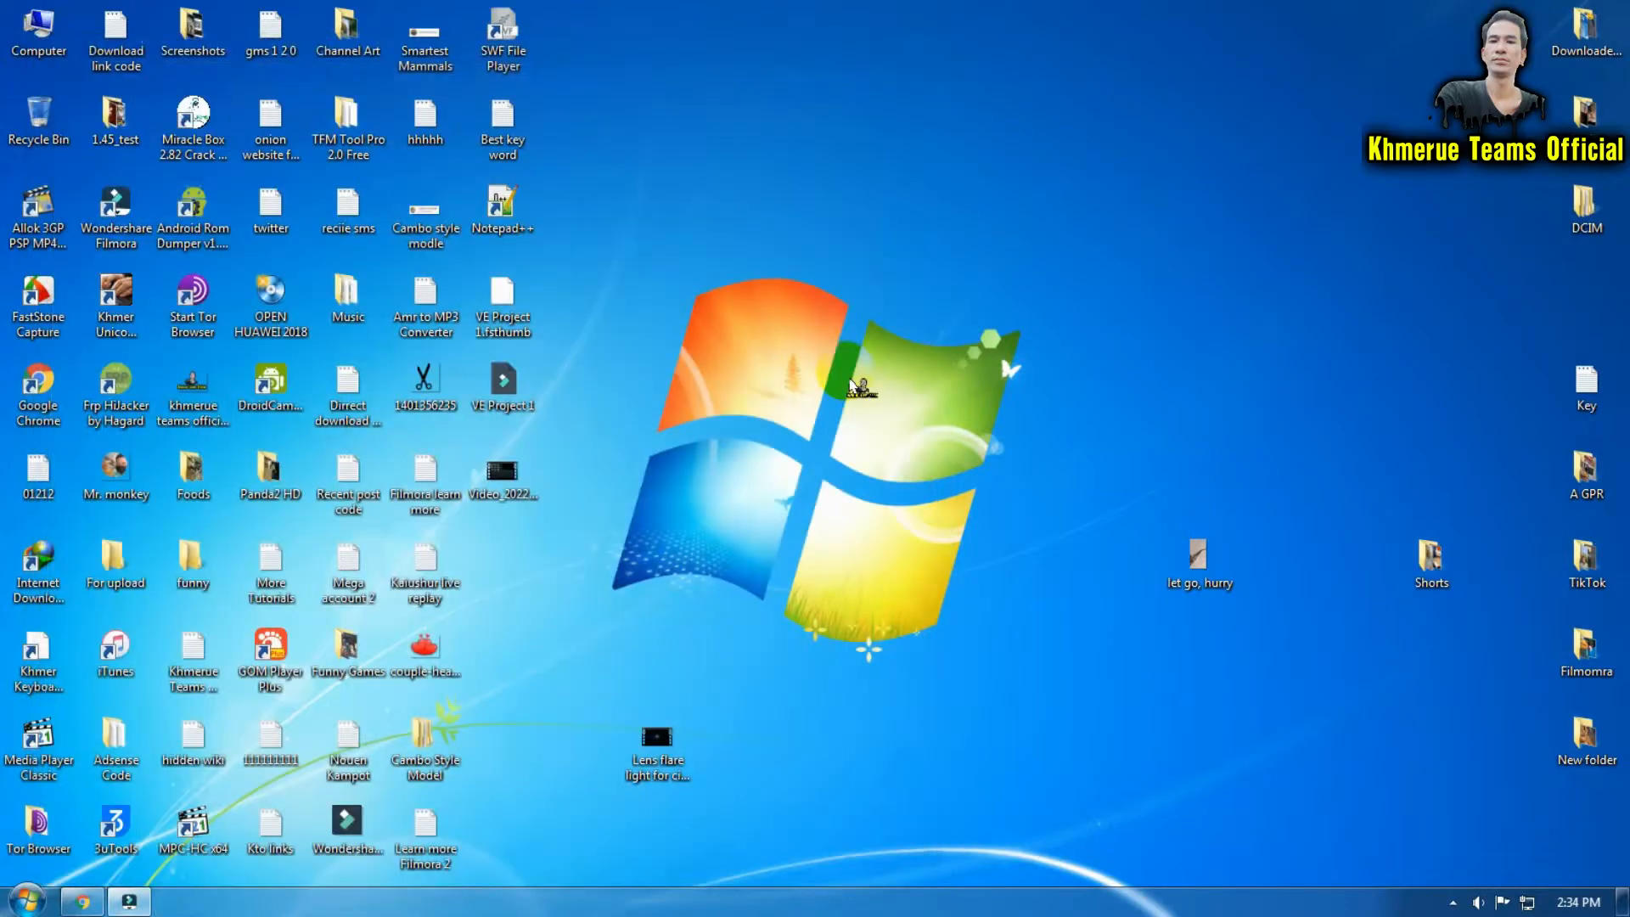
{"action": "left_click_drag", "start_coordinate": [656, 737], "coordinate": [233, 640]}
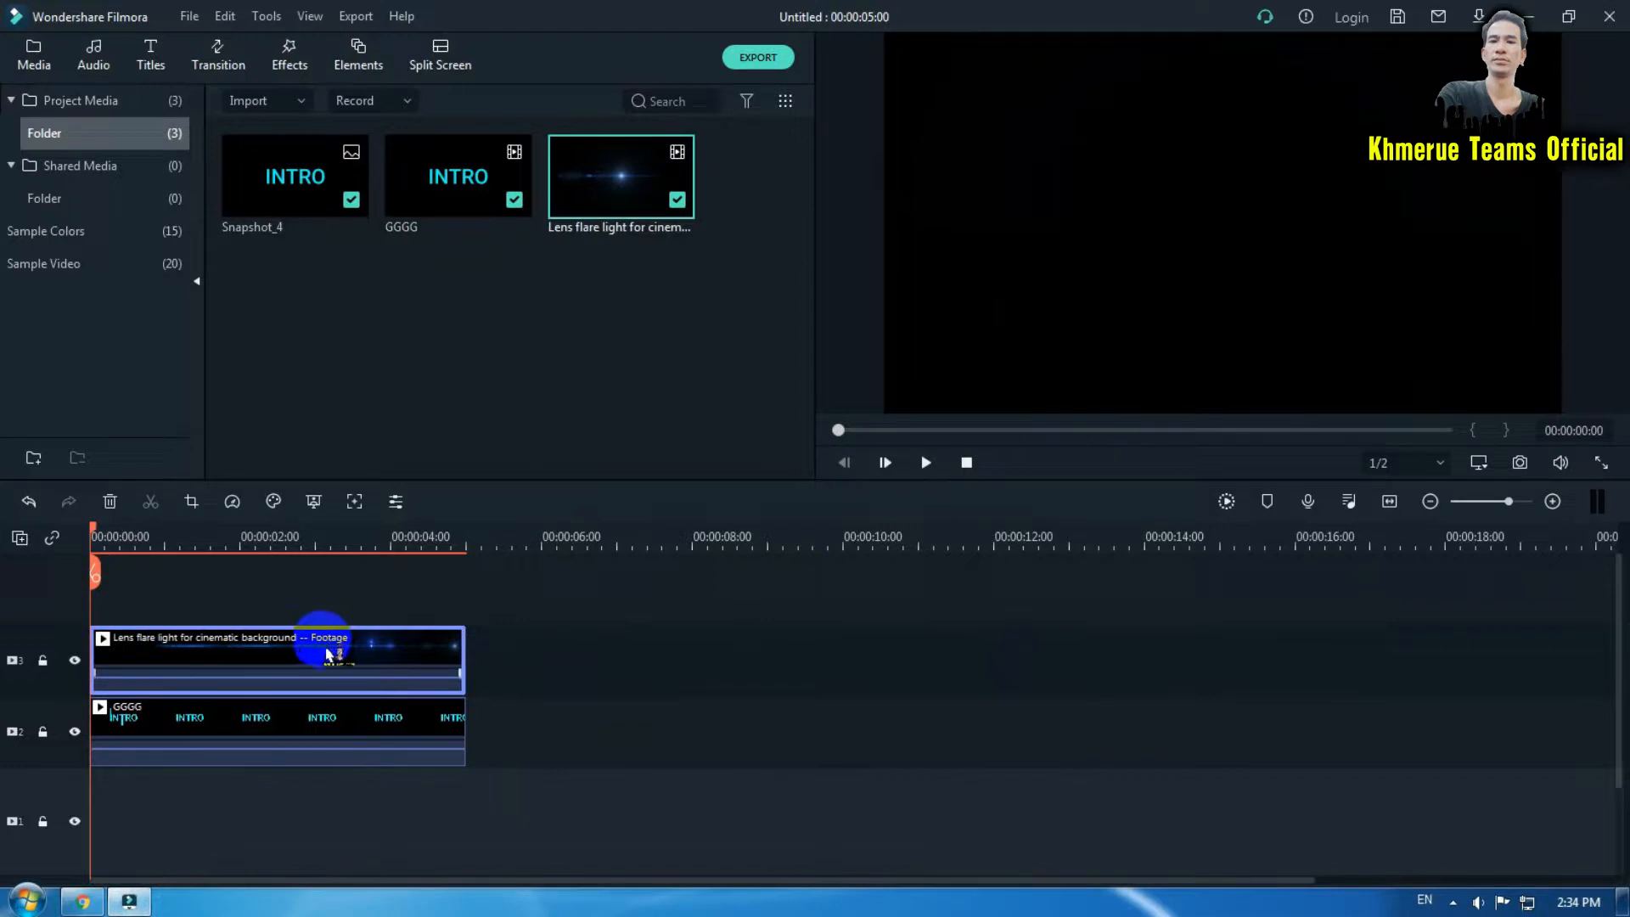
{"action": "left_click_drag", "start_coordinate": [327, 654], "coordinate": [292, 792]}
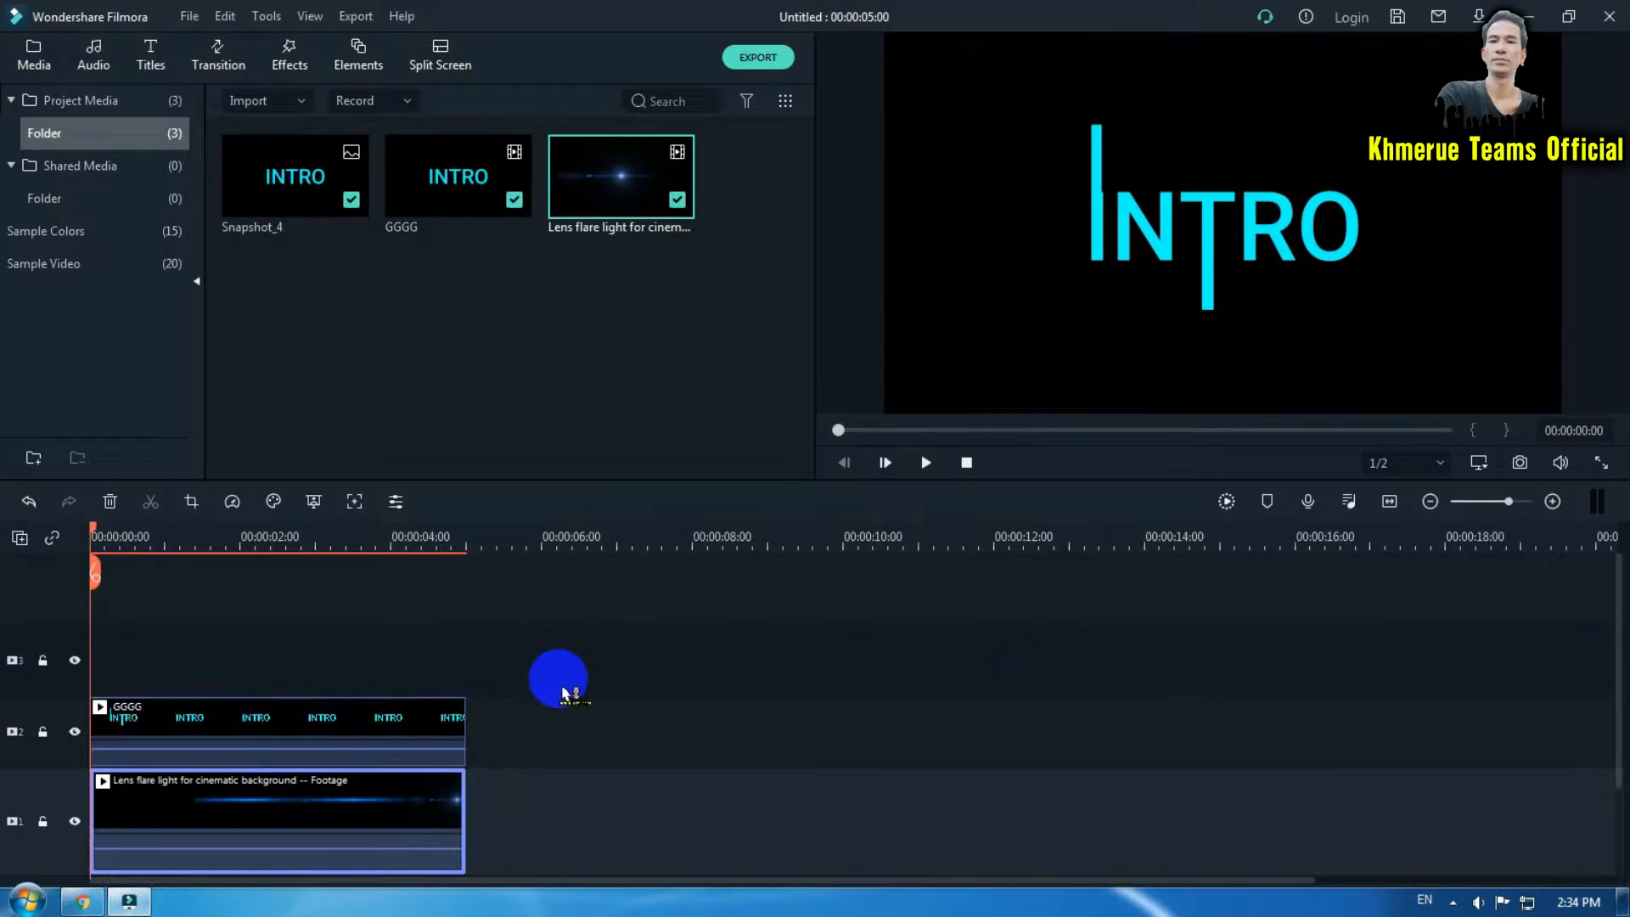
Set the blending mode of the GGGG clip on track 2 to Lighten.
{"action": "left_click", "coordinate": [359, 741]}
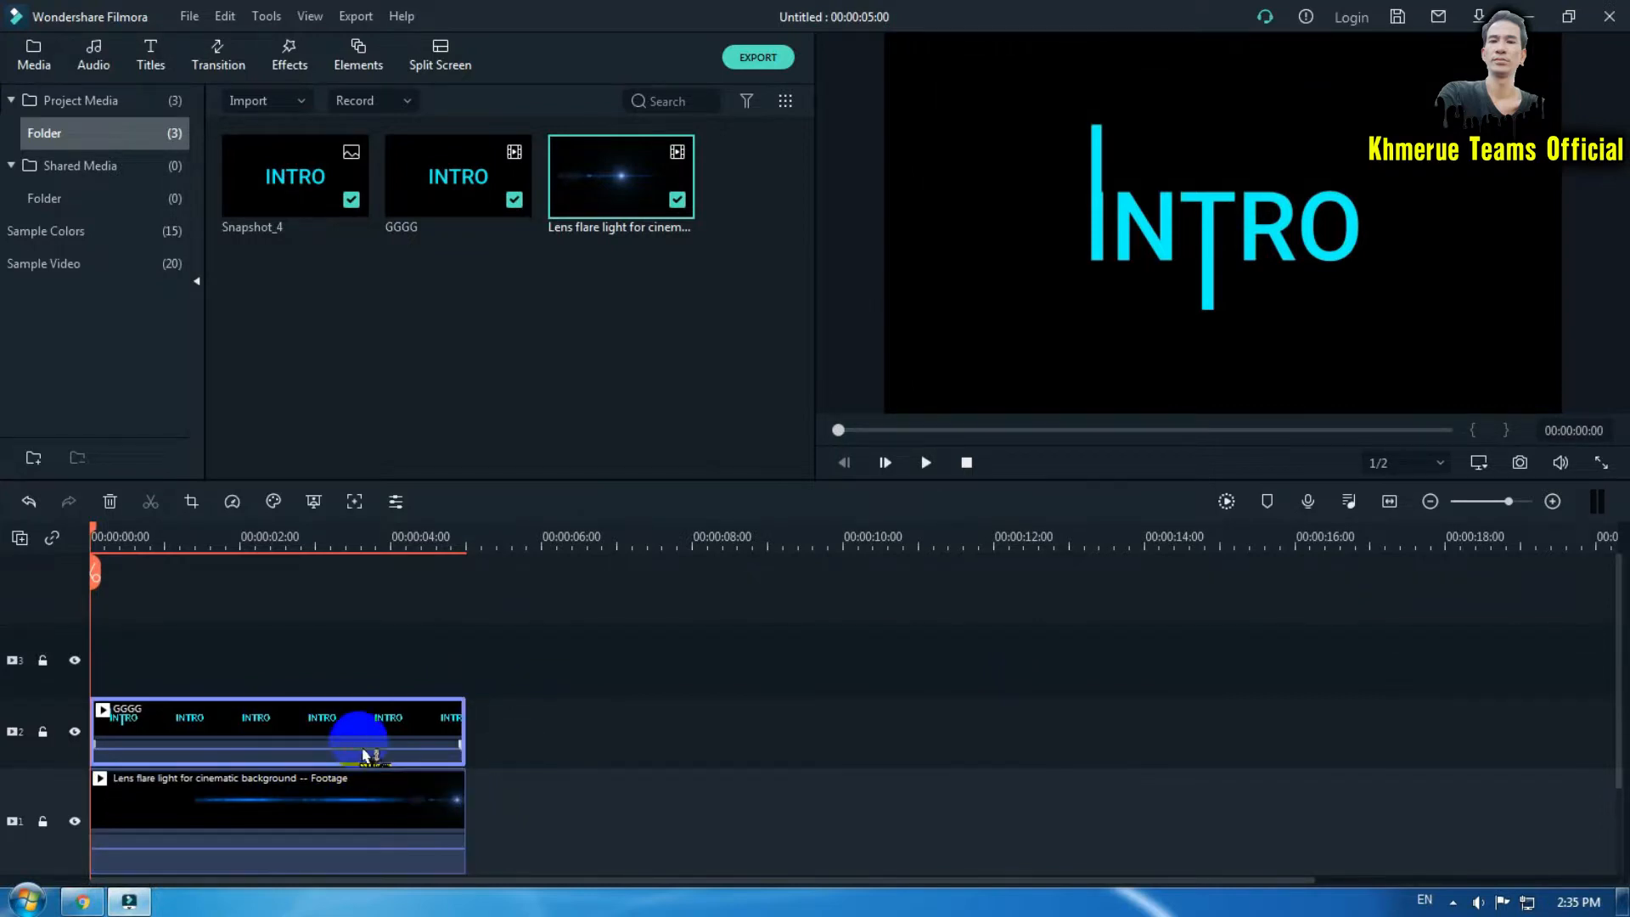
{"action": "double_click", "coordinate": [327, 747]}
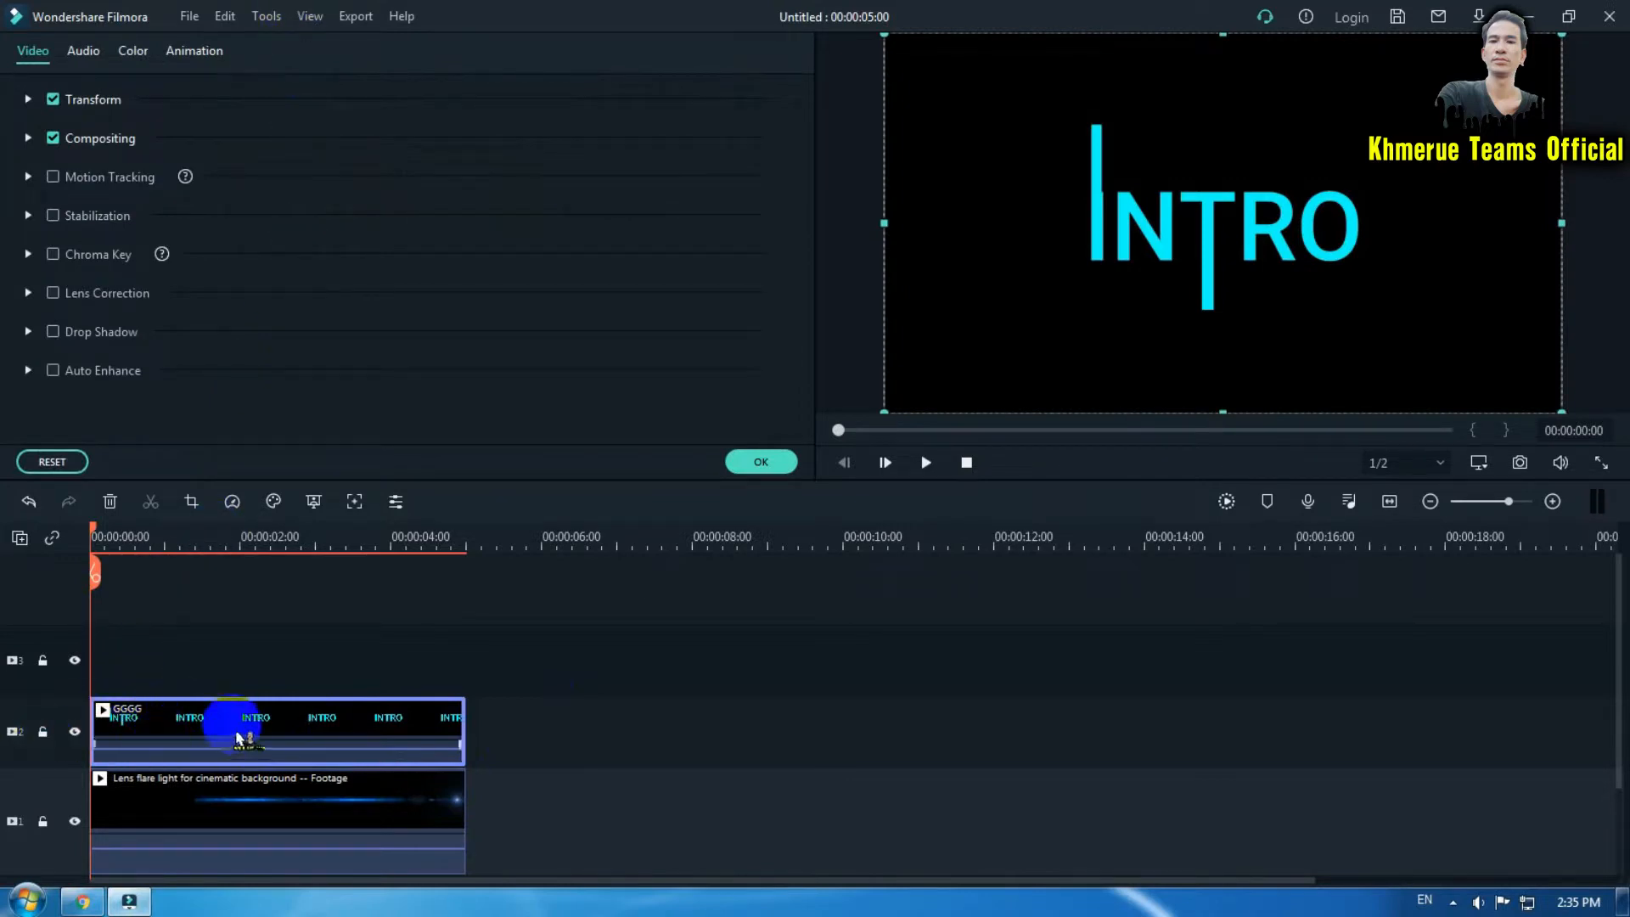
{"action": "left_click", "coordinate": [28, 138]}
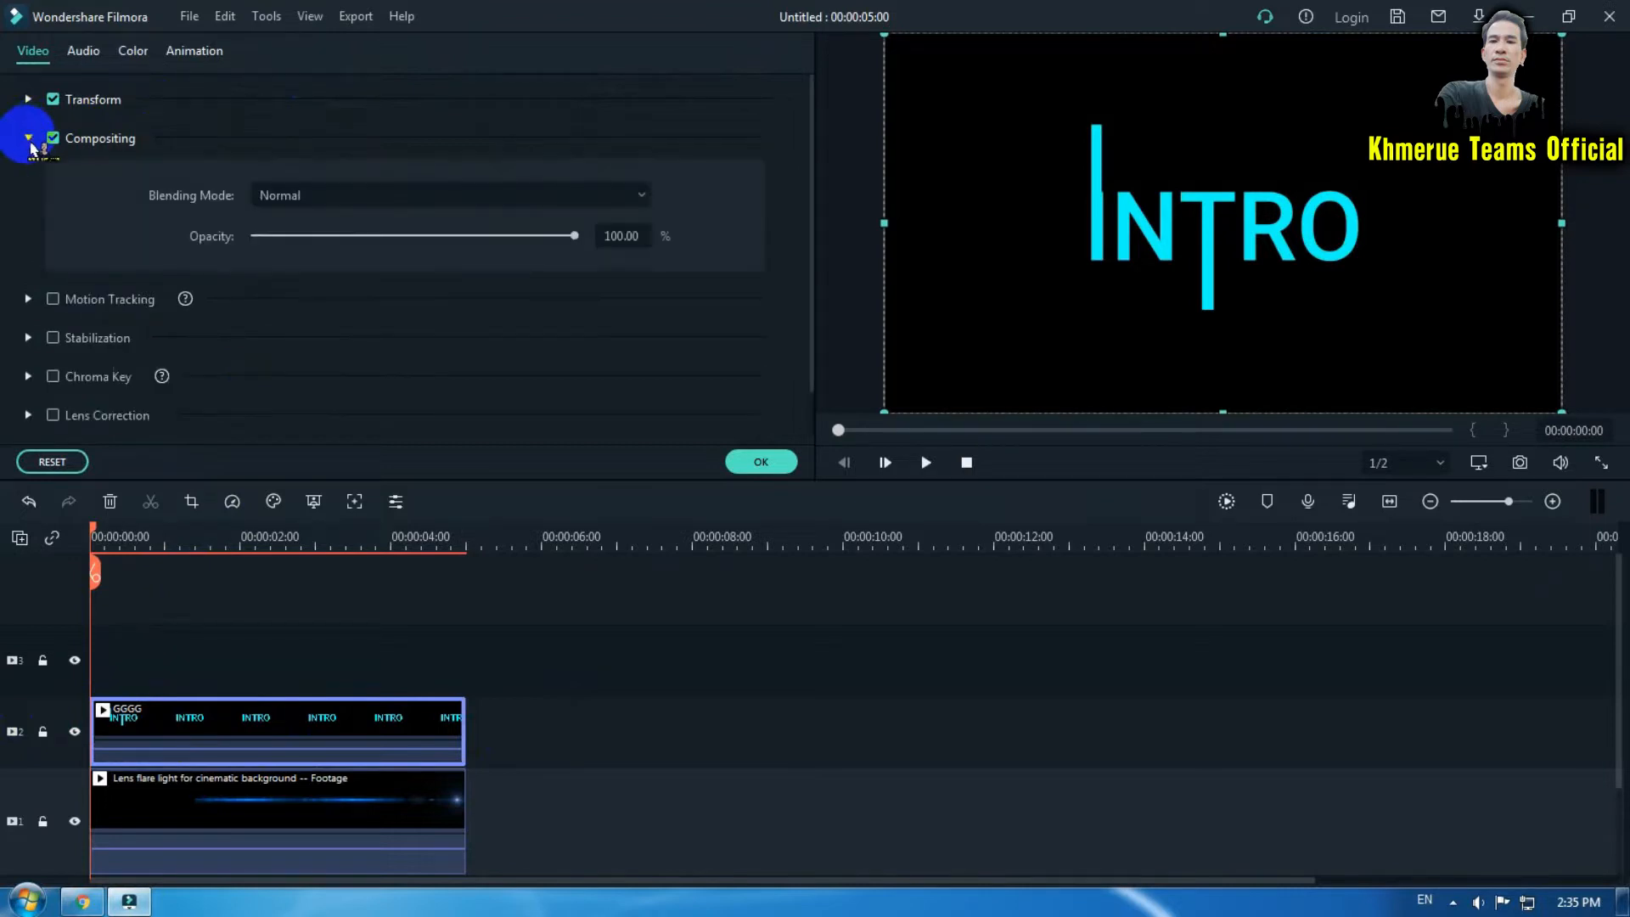
{"action": "left_click", "coordinate": [463, 197]}
{"action": "left_click", "coordinate": [467, 228]}
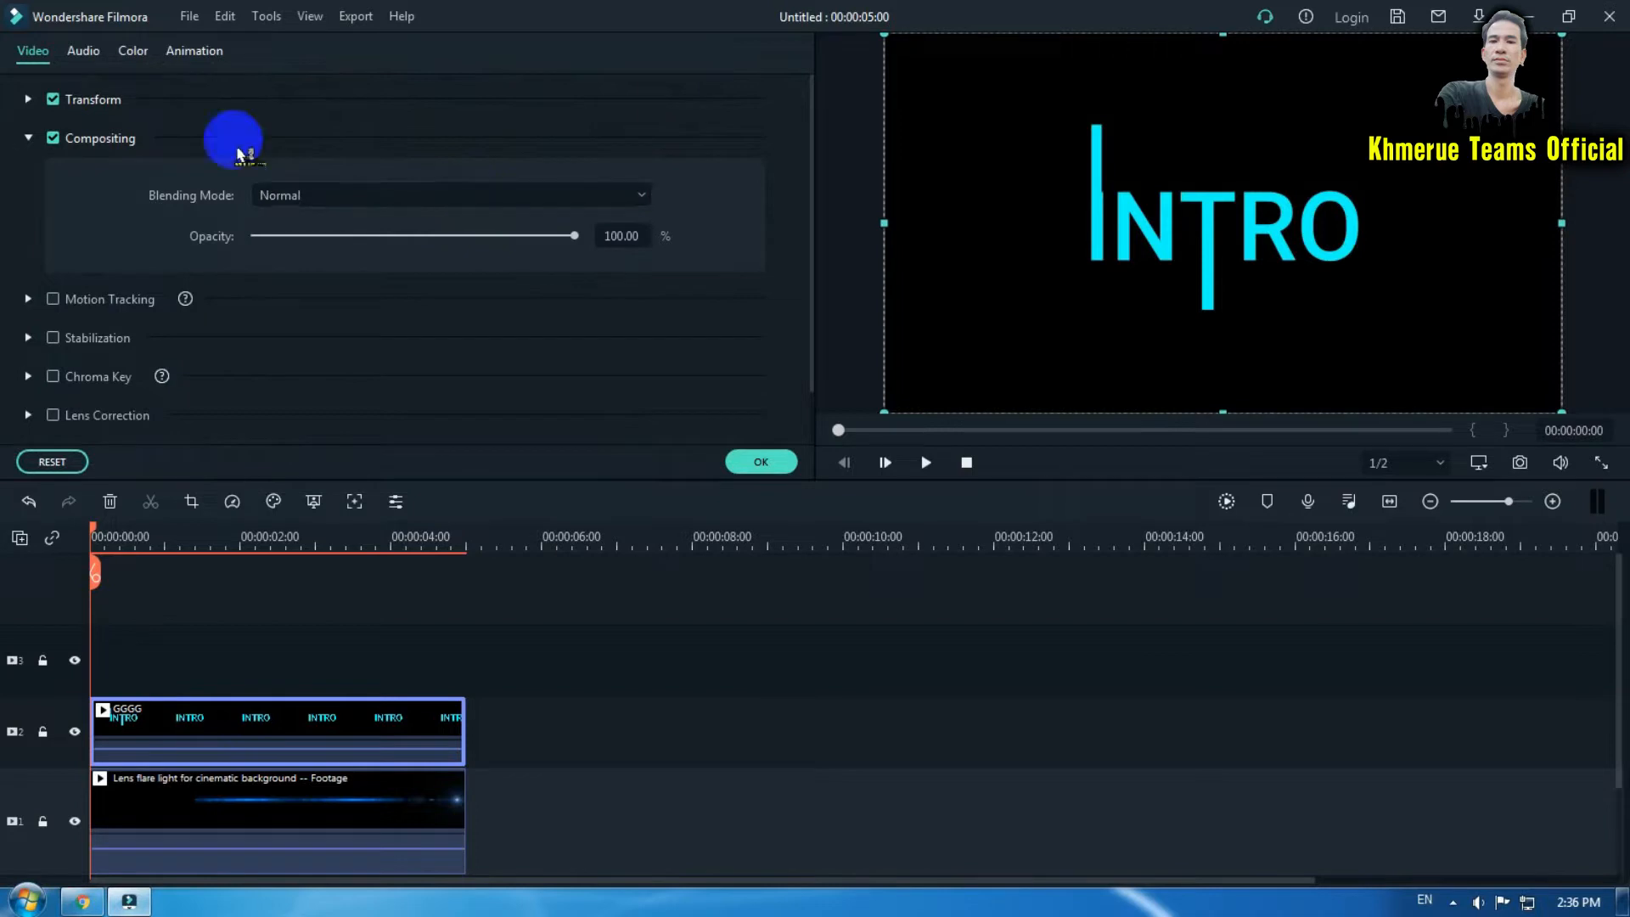
{"action": "left_click", "coordinate": [463, 202]}
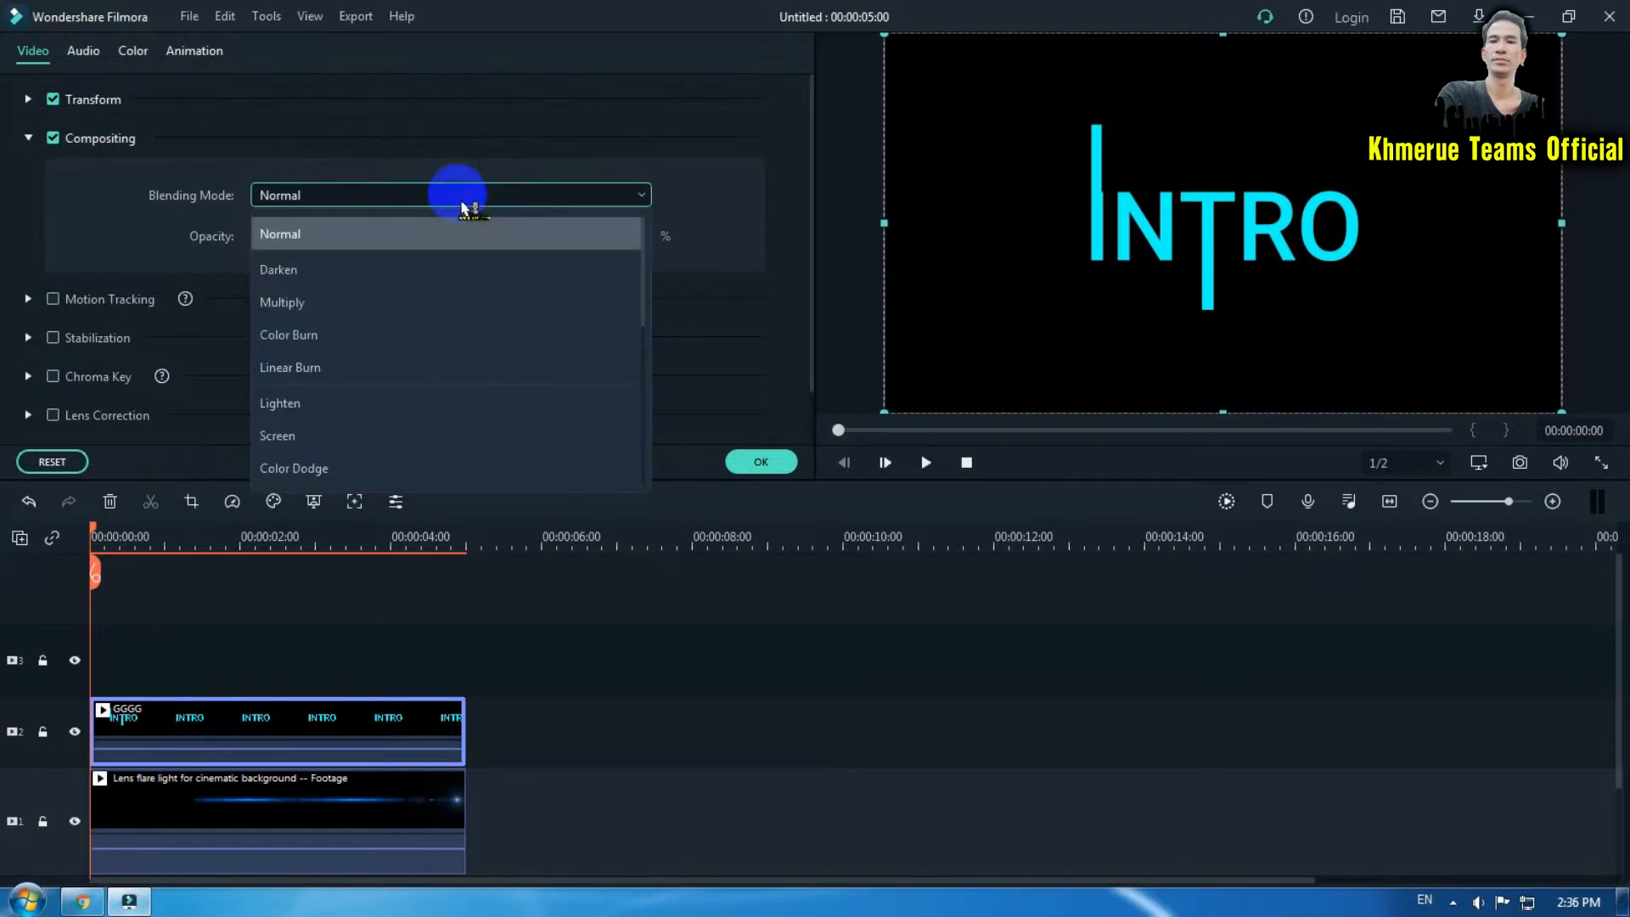
{"action": "left_click", "coordinate": [417, 404]}
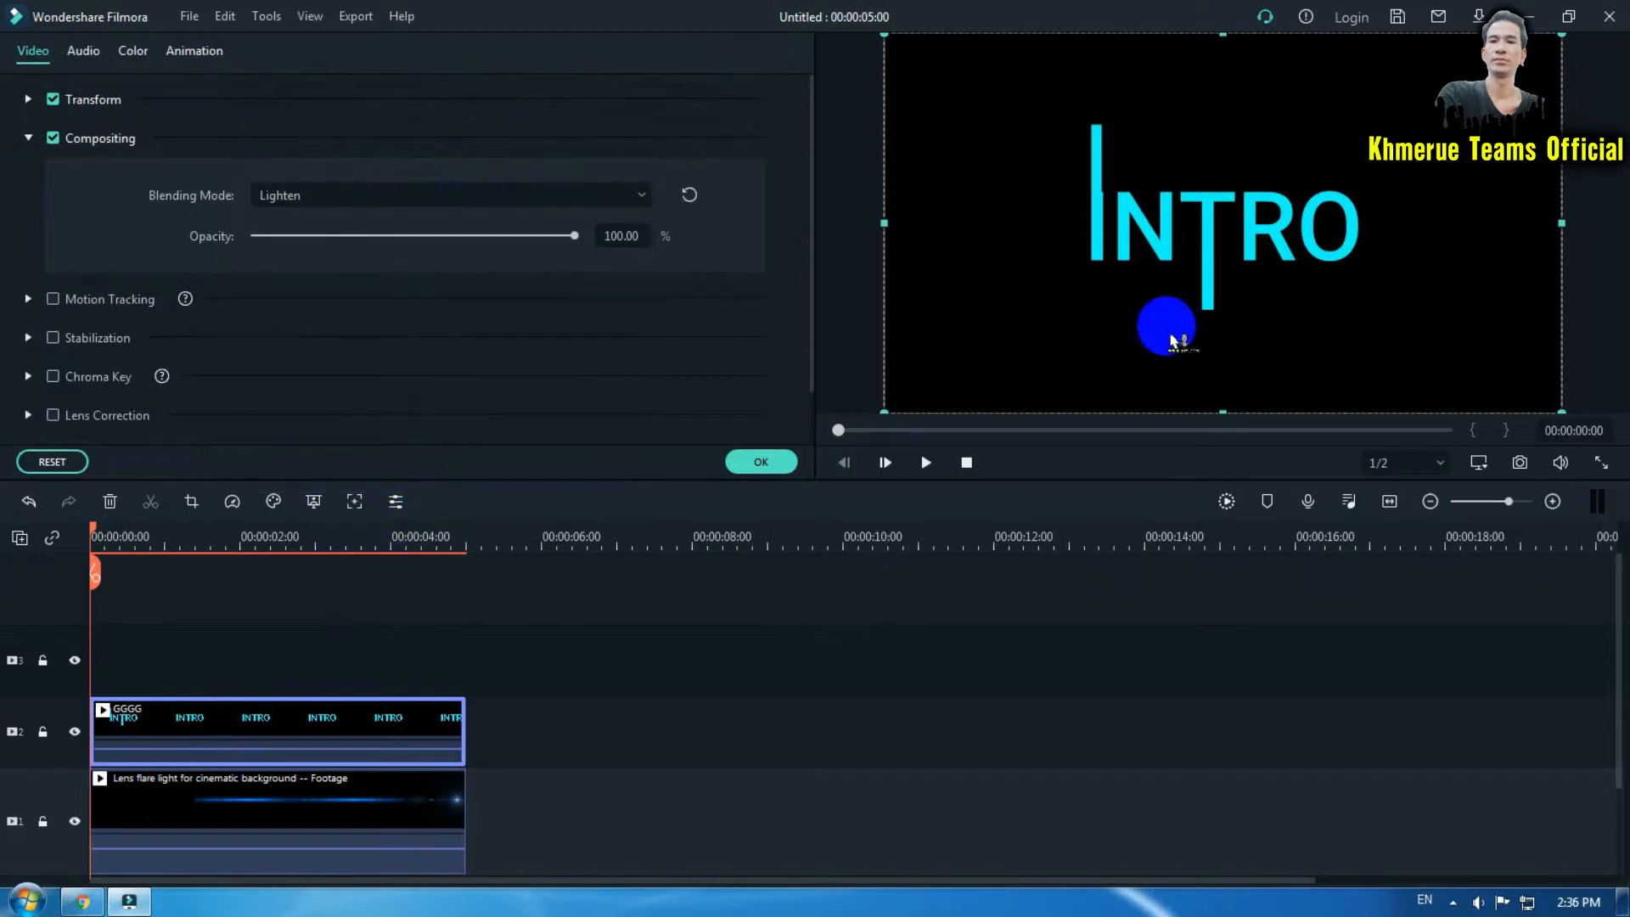
Apply the GGGG clip's compositing settings and preview the blended text over the lens flare at 00:00:01:18.
{"action": "left_click", "coordinate": [759, 462]}
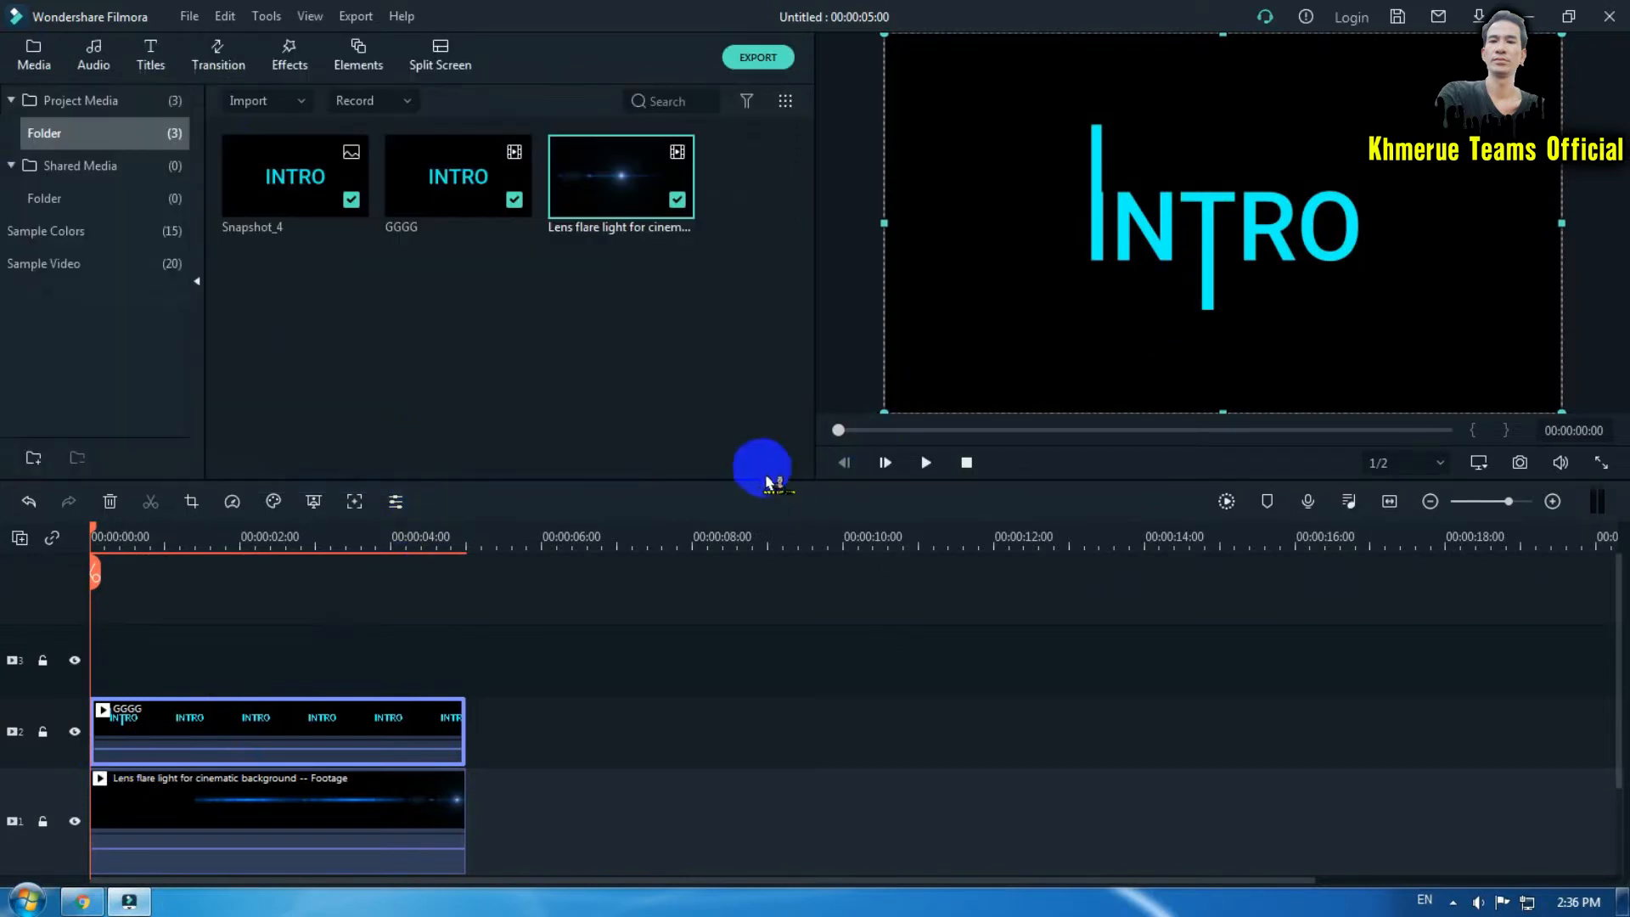
{"action": "left_click", "coordinate": [218, 543]}
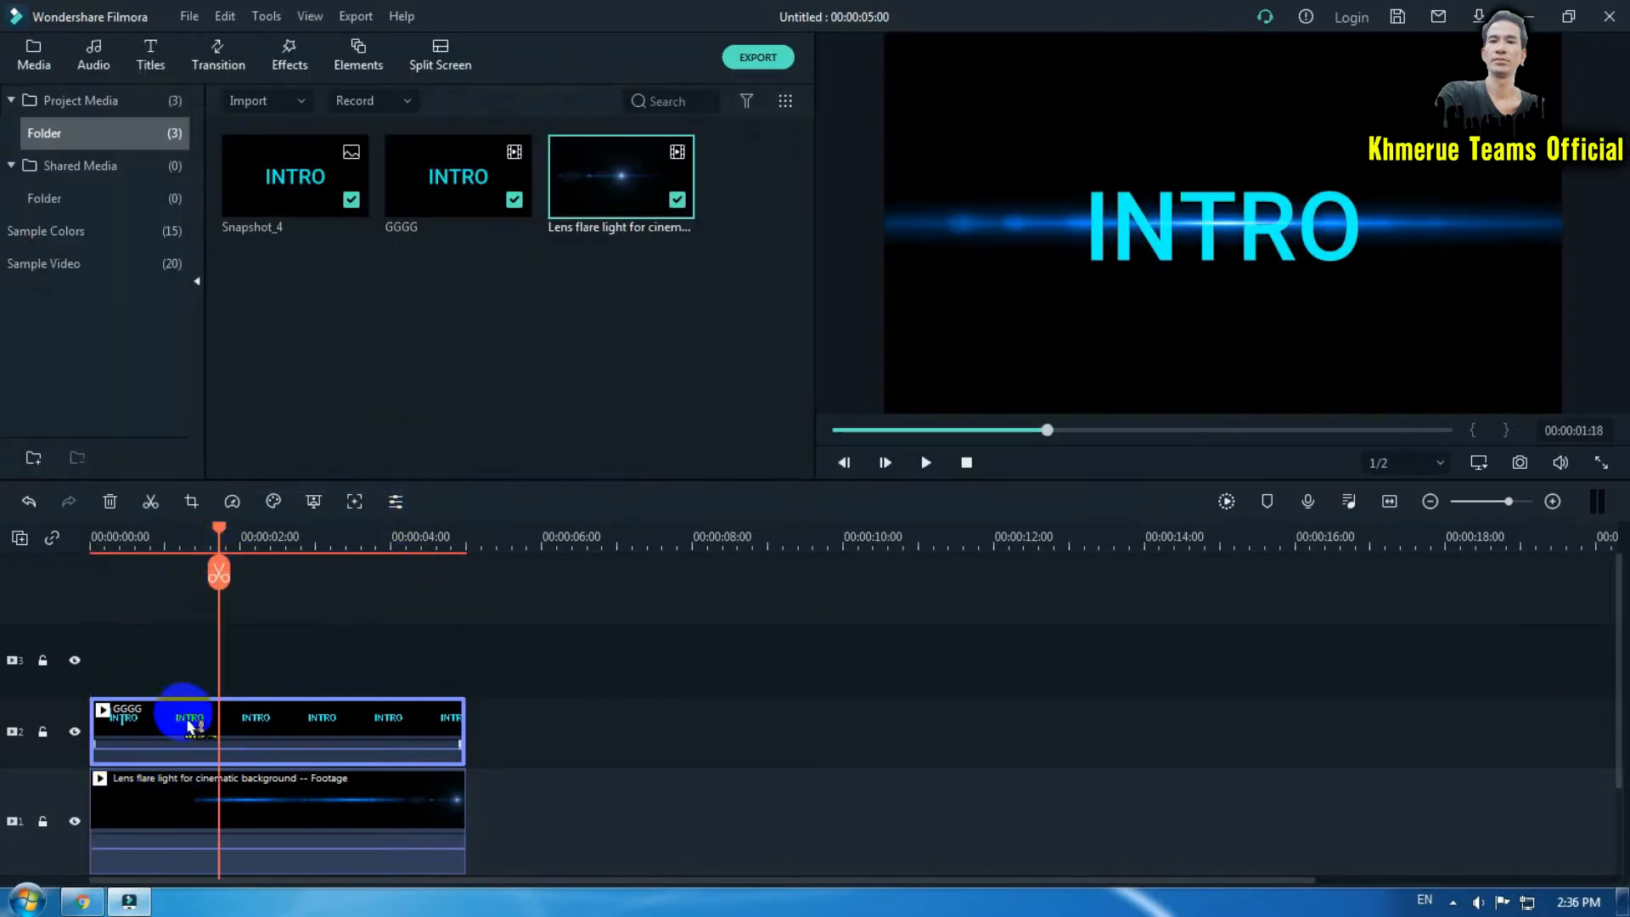
Split the lens flare clip on track 1 at 00:00:01:11 and delete the part before the cut.
{"action": "left_click", "coordinate": [194, 817]}
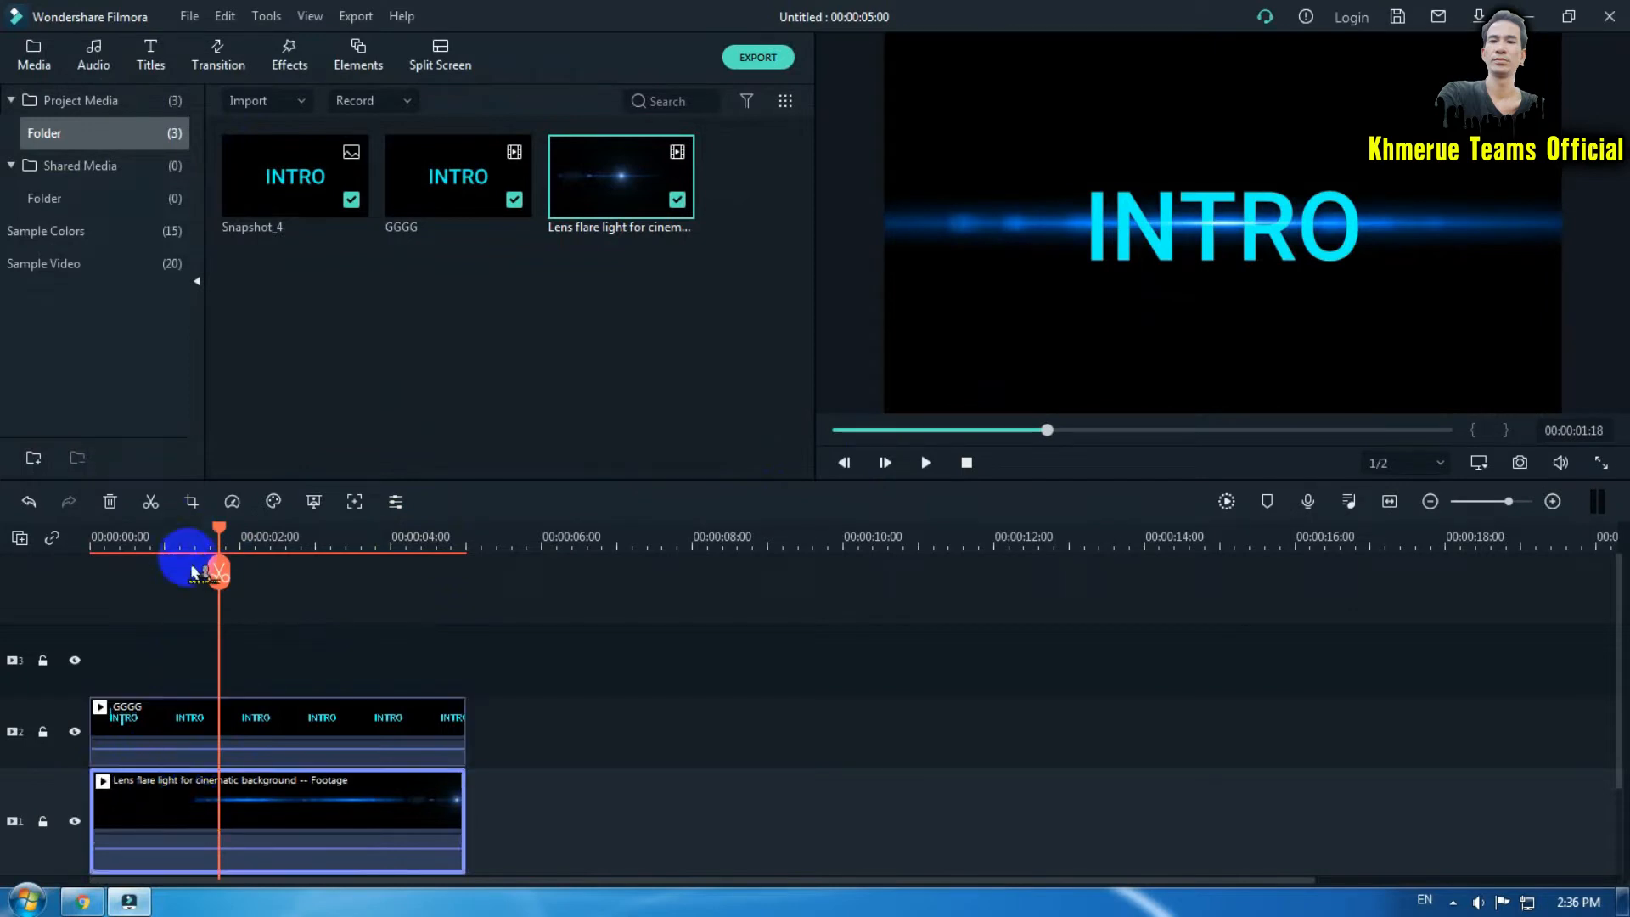
{"action": "left_click", "coordinate": [198, 536]}
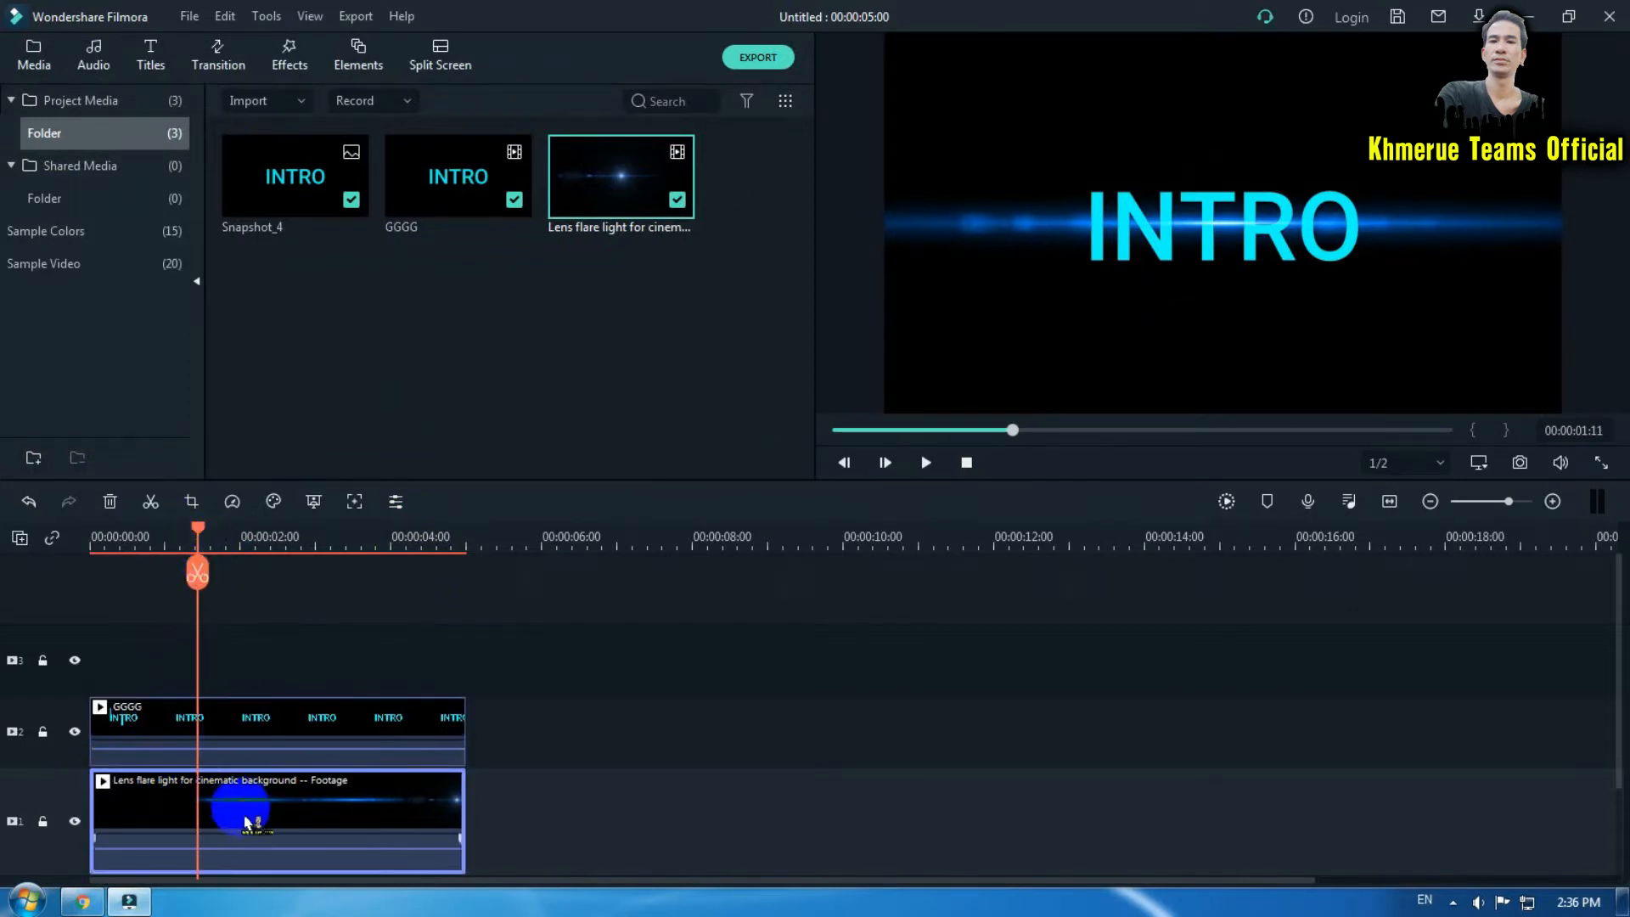
{"action": "left_click", "coordinate": [197, 573]}
{"action": "left_click", "coordinate": [167, 841]}
{"action": "key", "text": "Delete"}
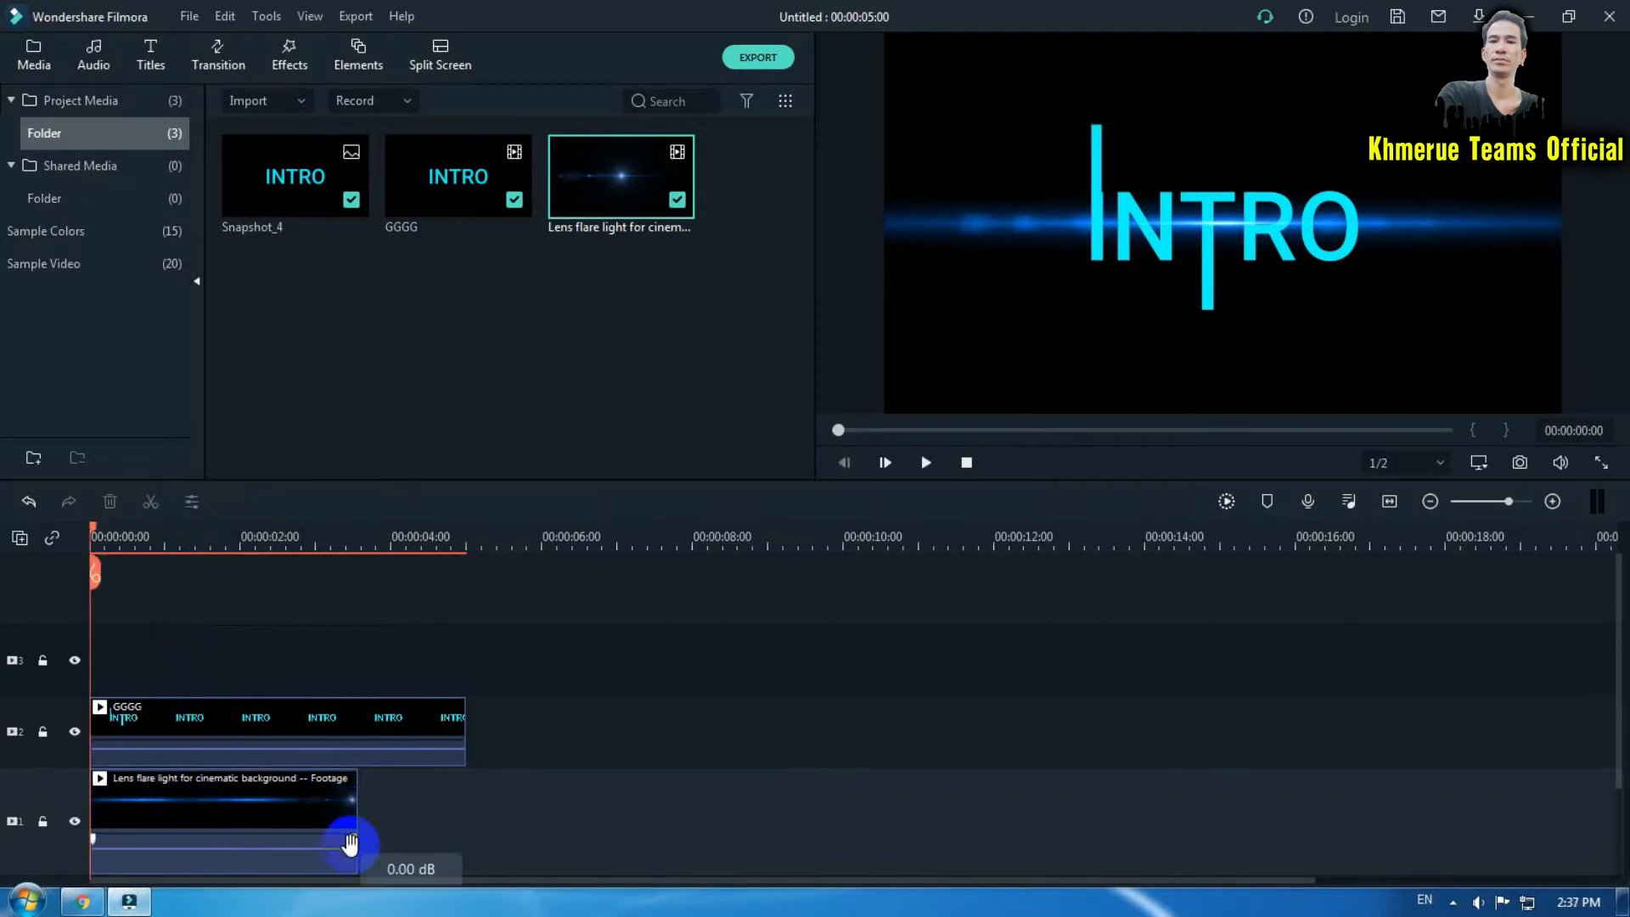
Extend the end of the lens flare clip to align with the end of the GGGG clip and play the composite.
{"action": "left_click_drag", "start_coordinate": [353, 808], "coordinate": [467, 799]}
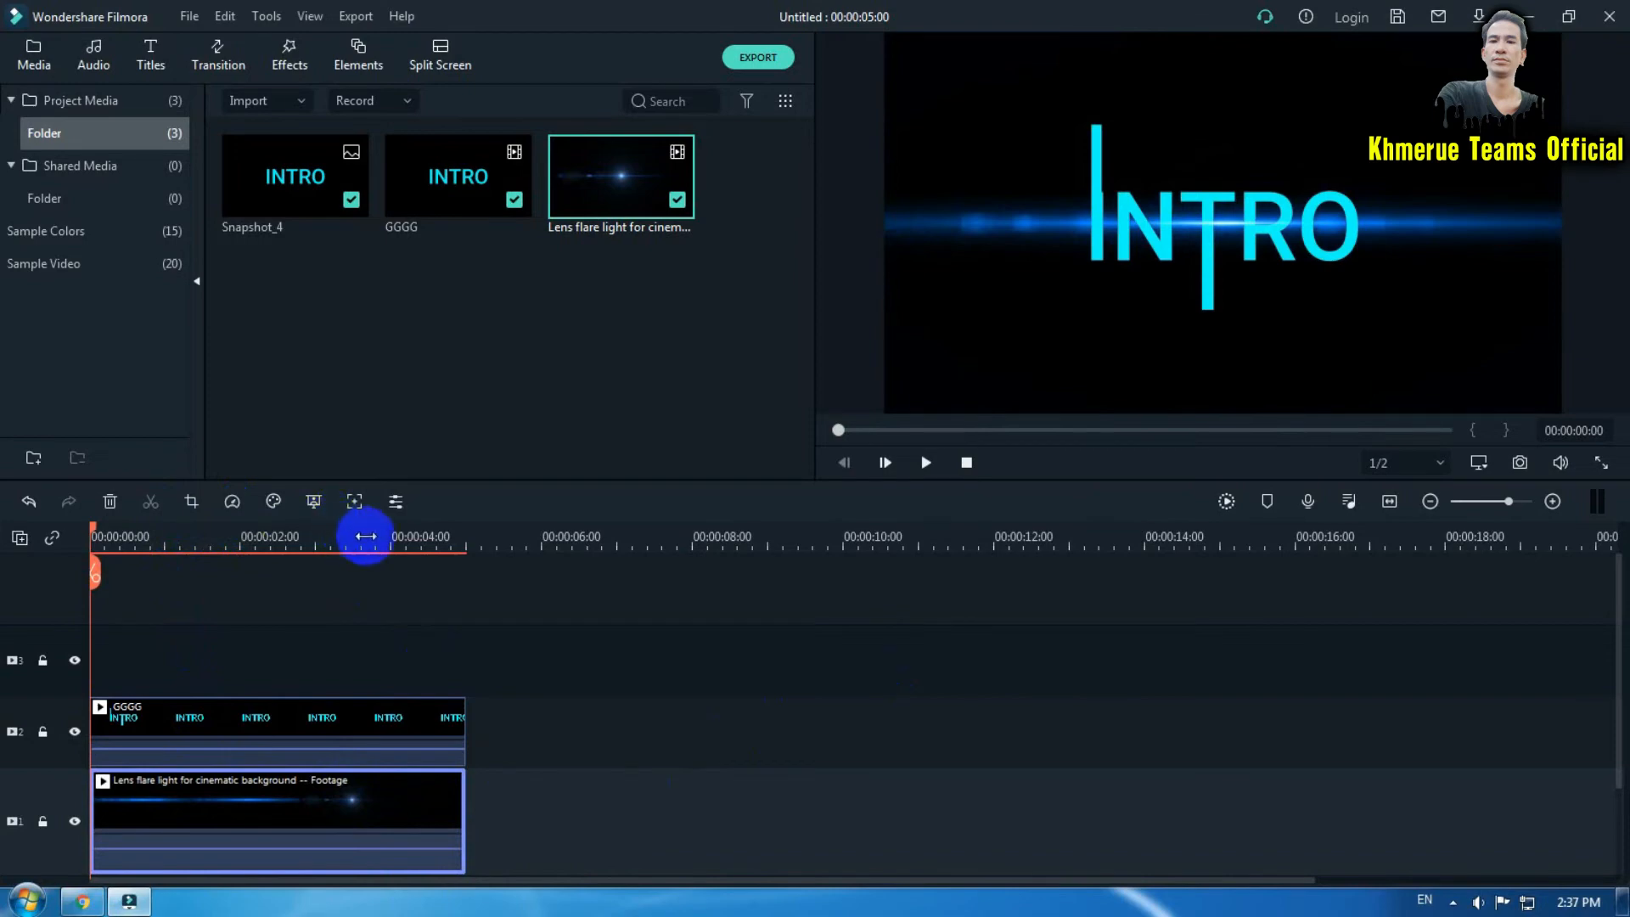
{"action": "key", "text": "space"}
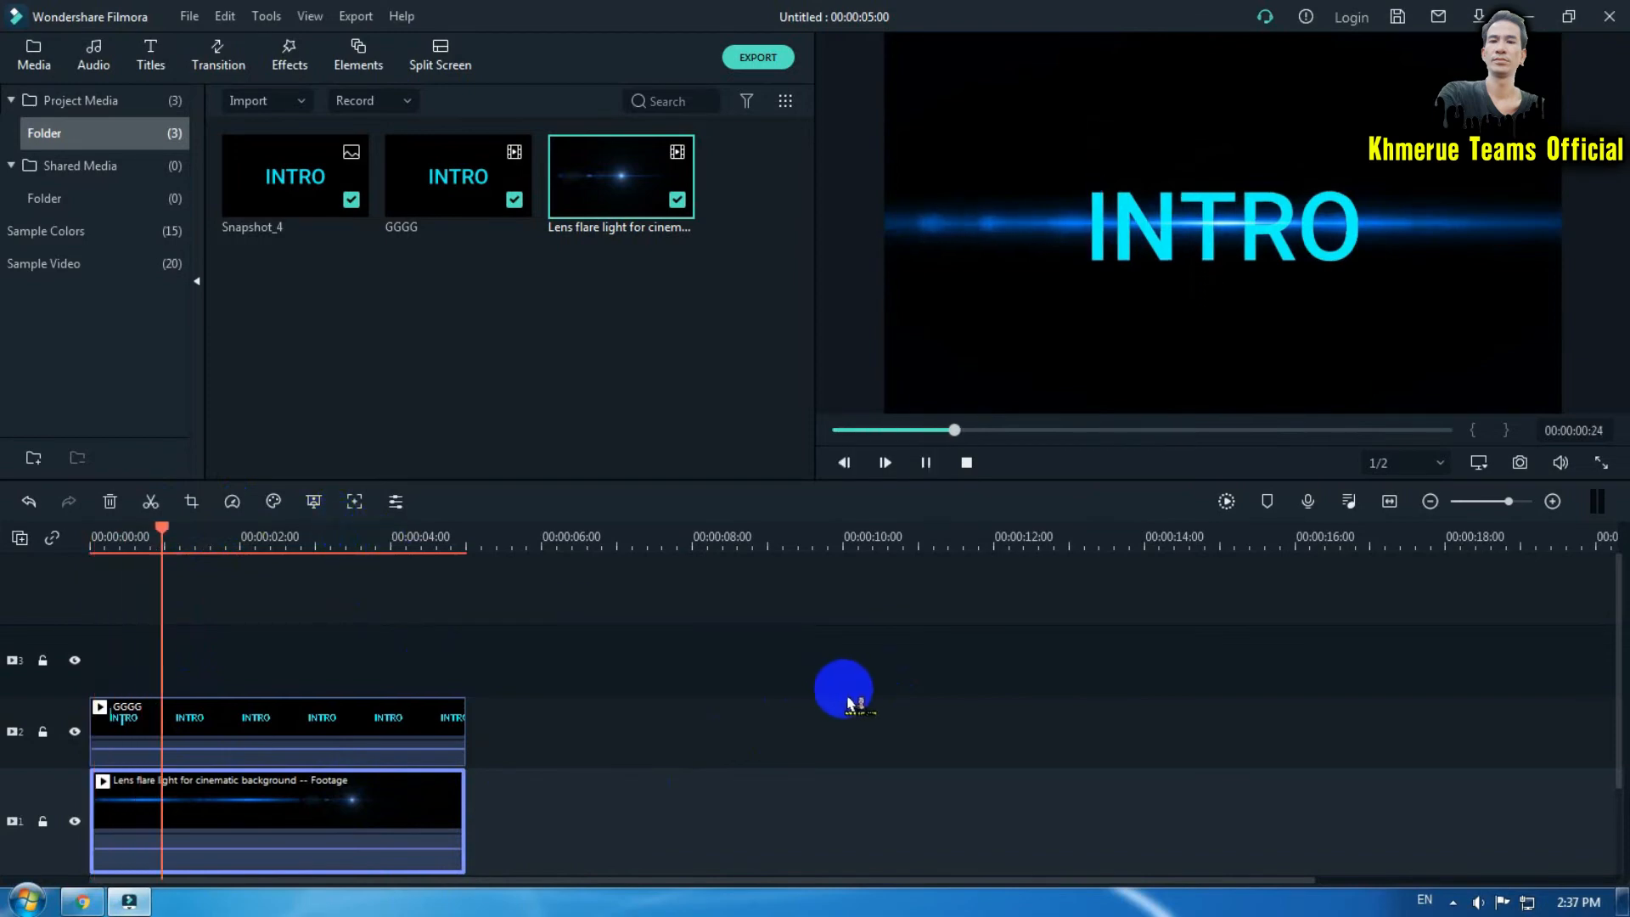